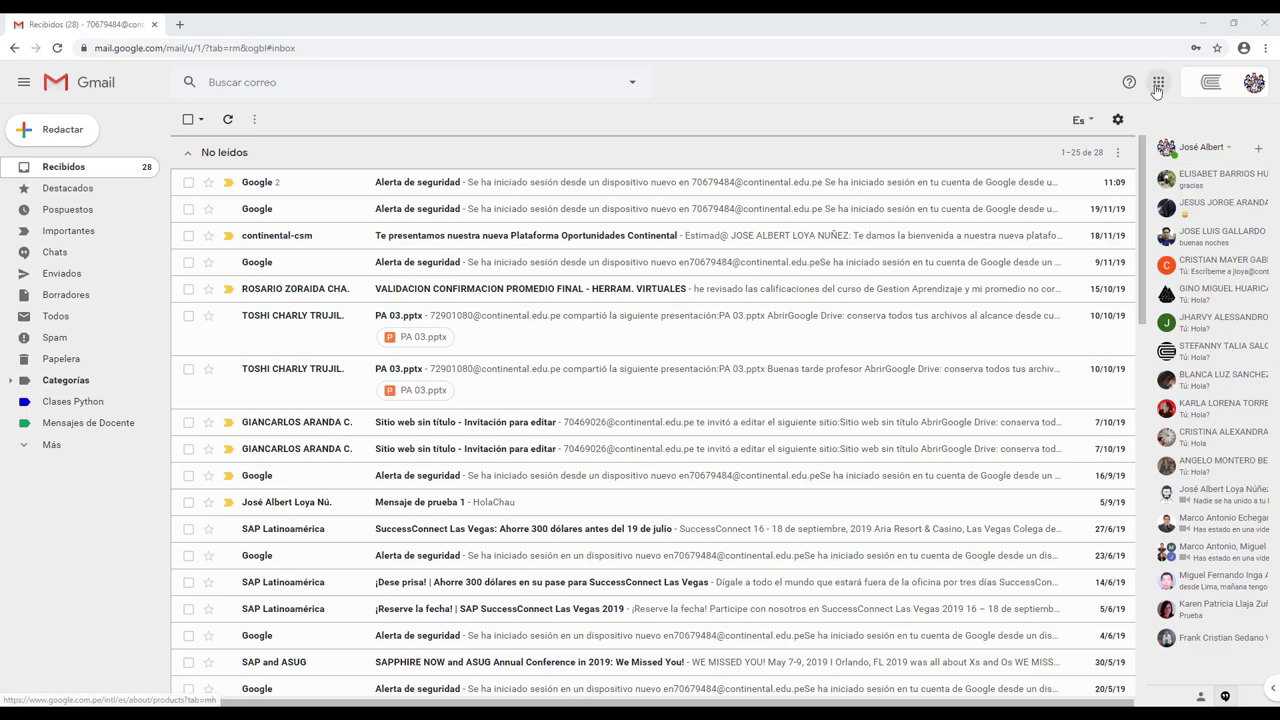
- Switch from Gmail to the new version of Google Sites and create a blank site
left_click(1157, 88)
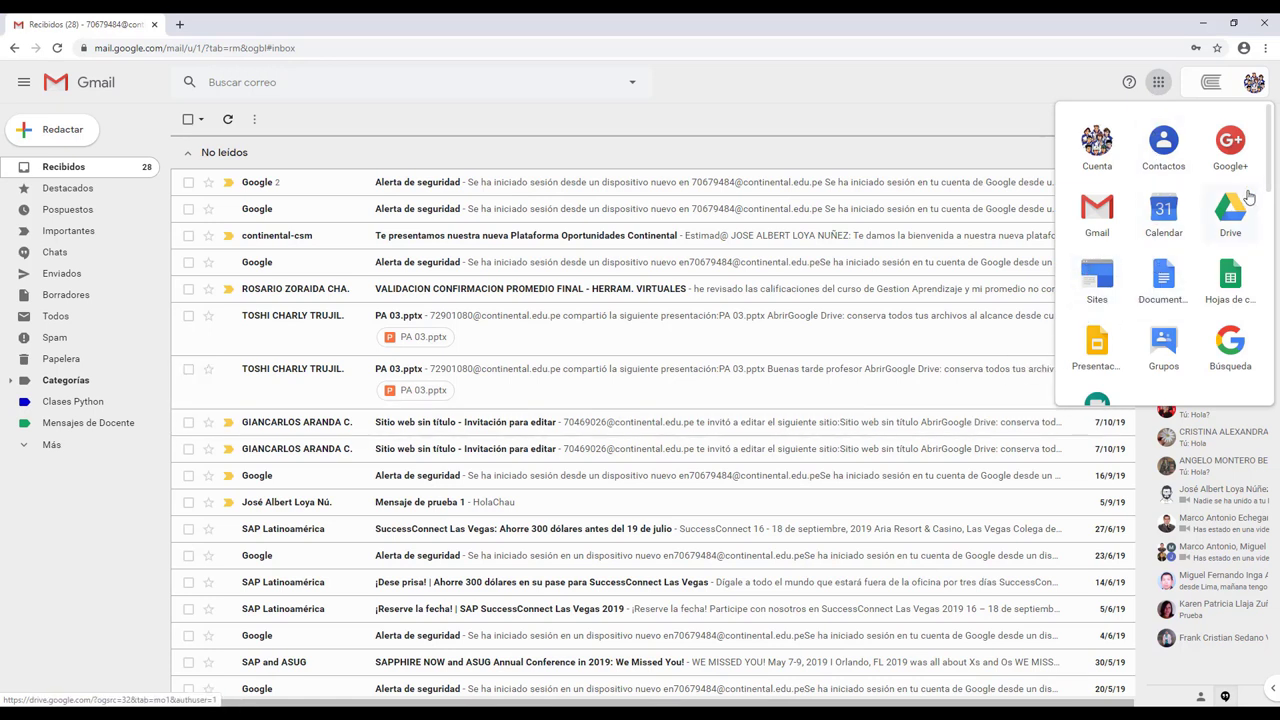
mouse_move(1268, 164)
left_mouse_down()
mouse_move(1251, 364)
mouse_move(1270, 157)
left_mouse_up()
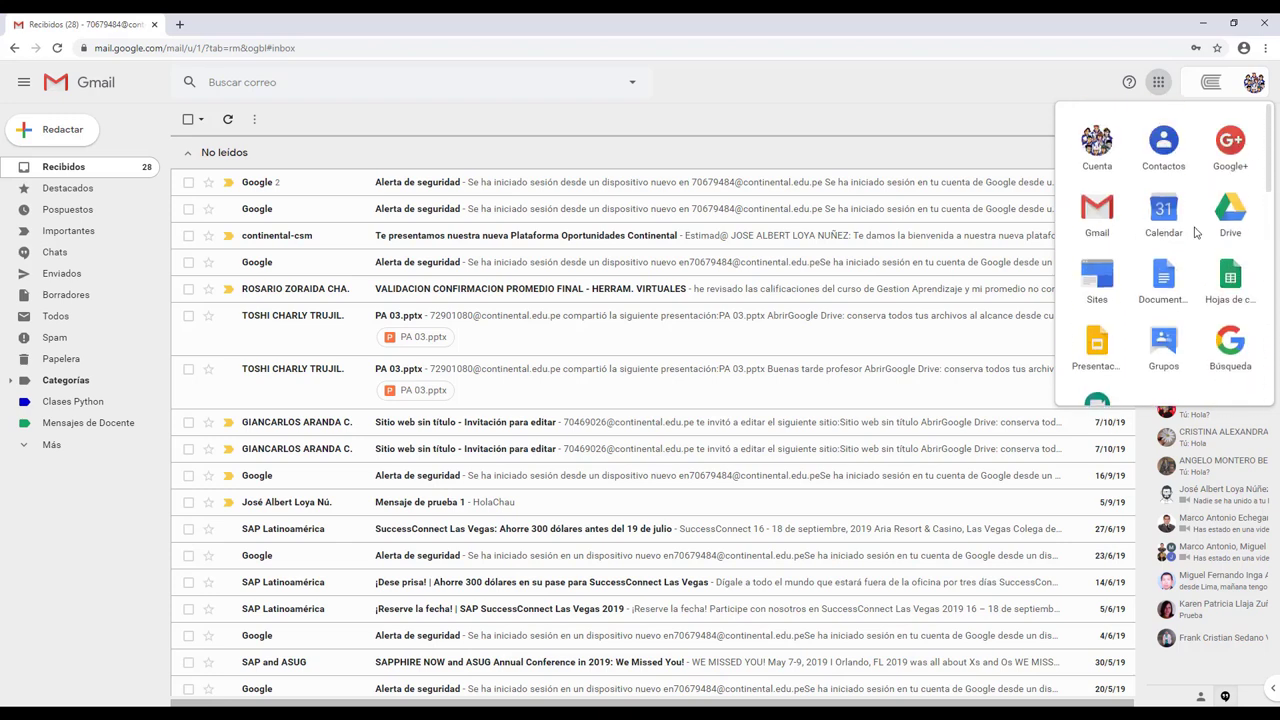
left_click(1106, 276)
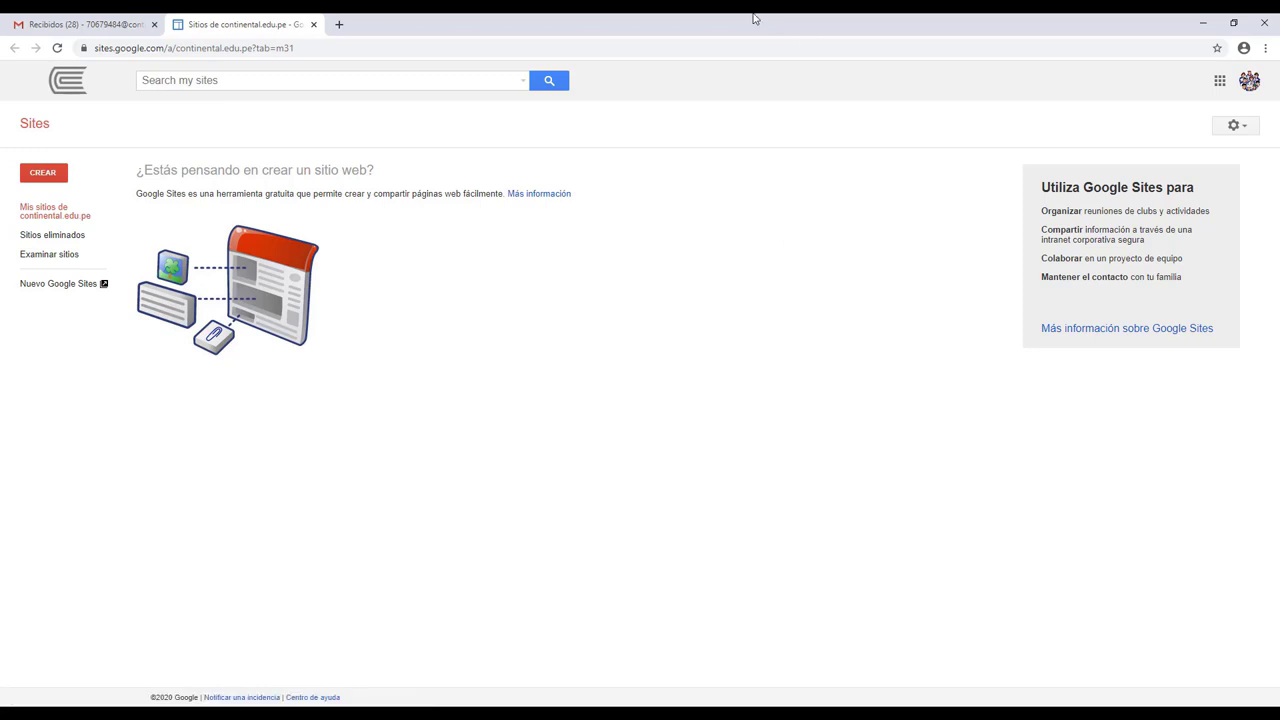
left_click(55, 290)
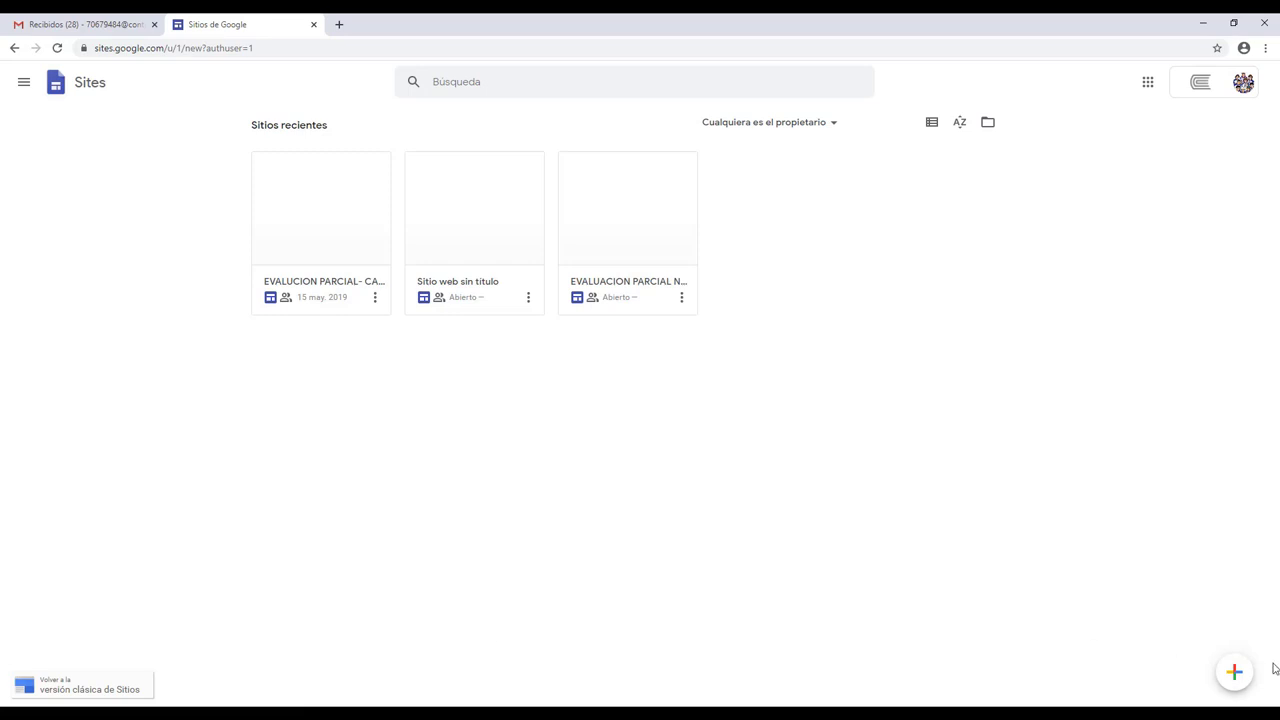
left_click(1235, 674)
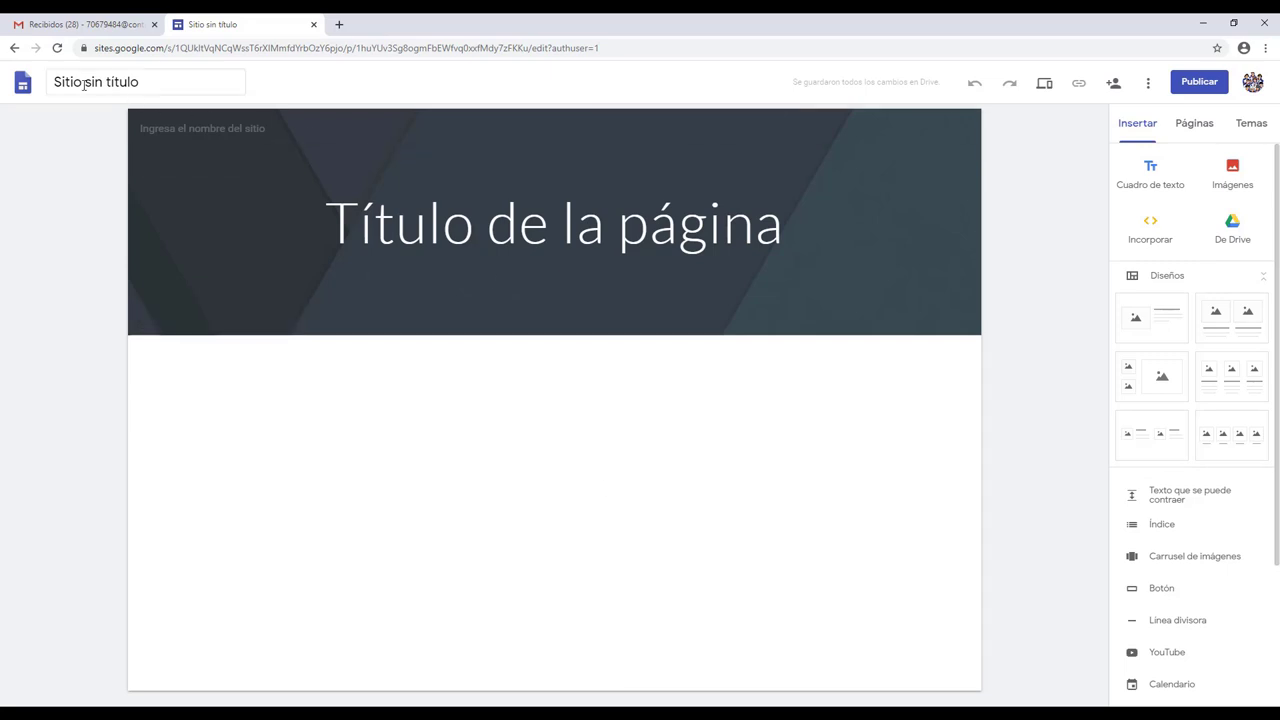
- Rename the untitled site document as "Pagina web 1"
left_click(157, 80)
left_click(179, 76)
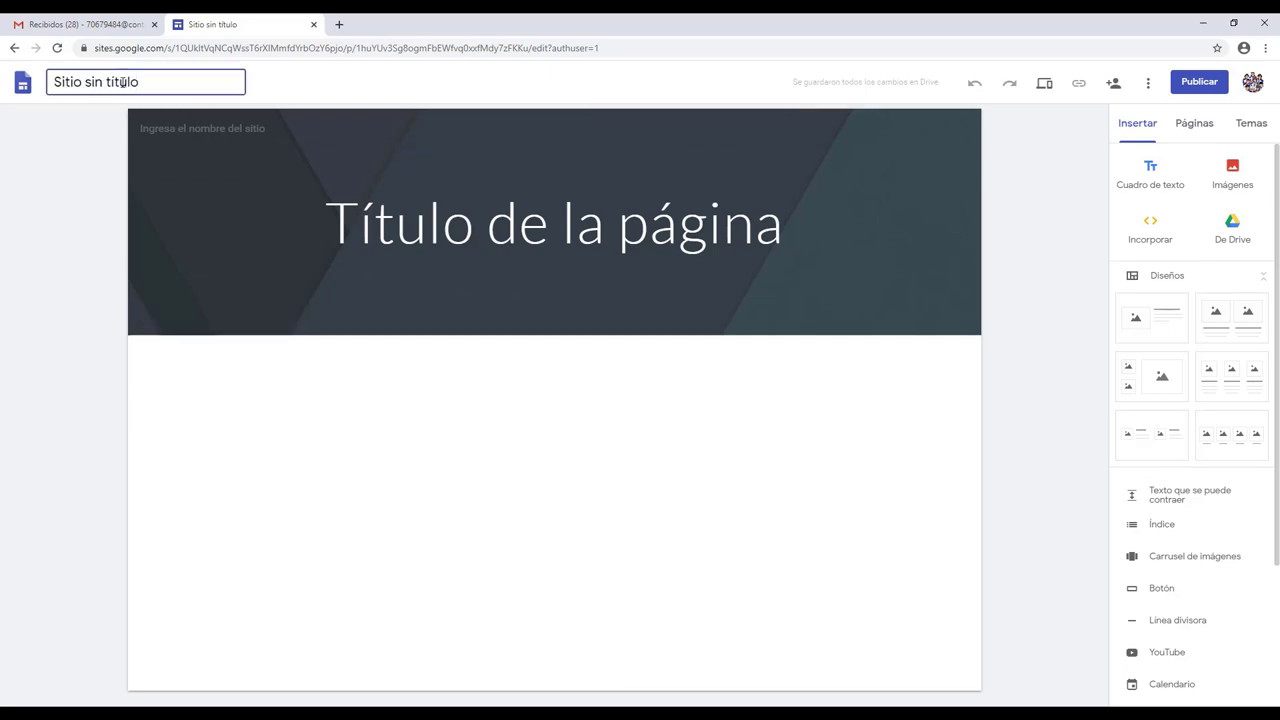
left_click_drag(150, 82, 45, 88)
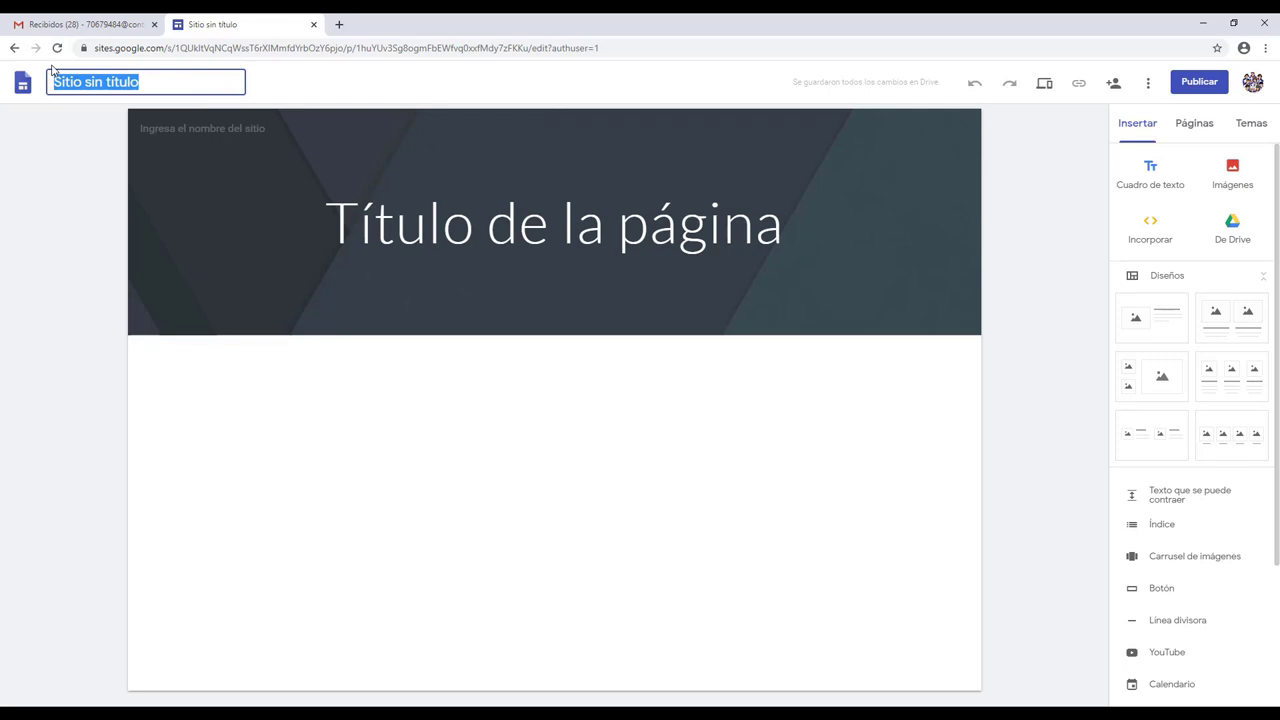
type("Pagina web 1")
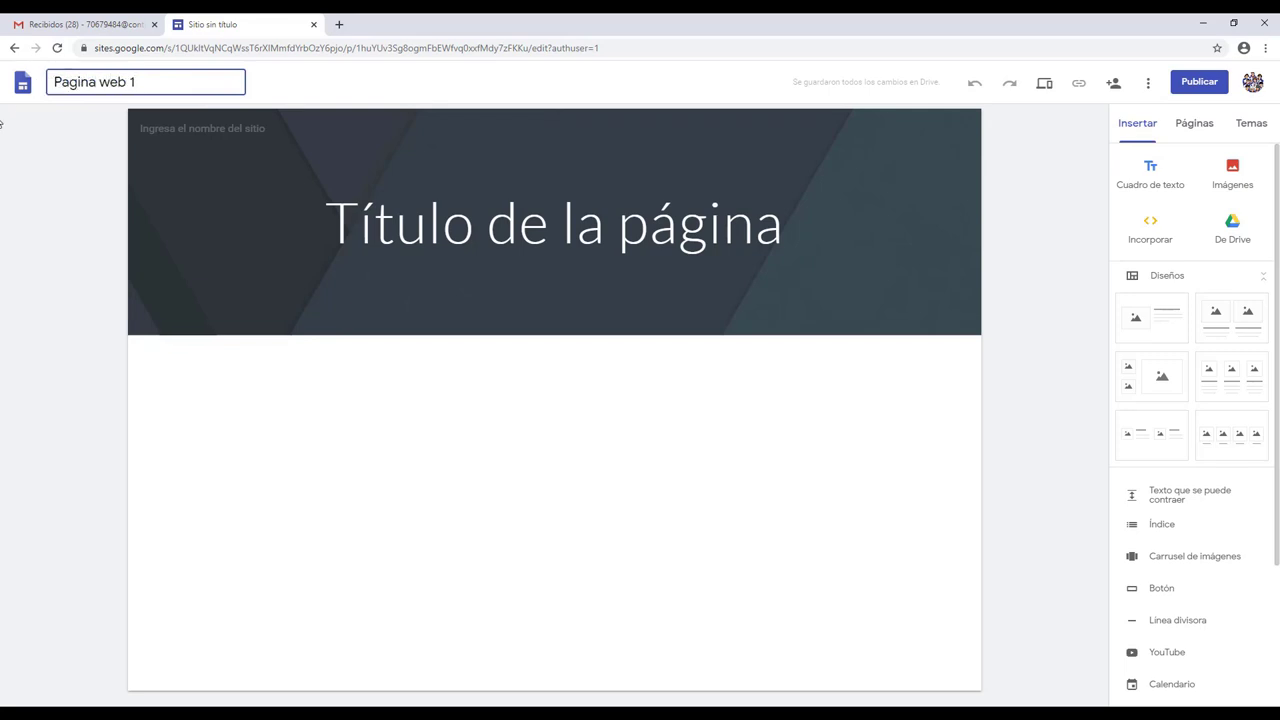
key("Return")
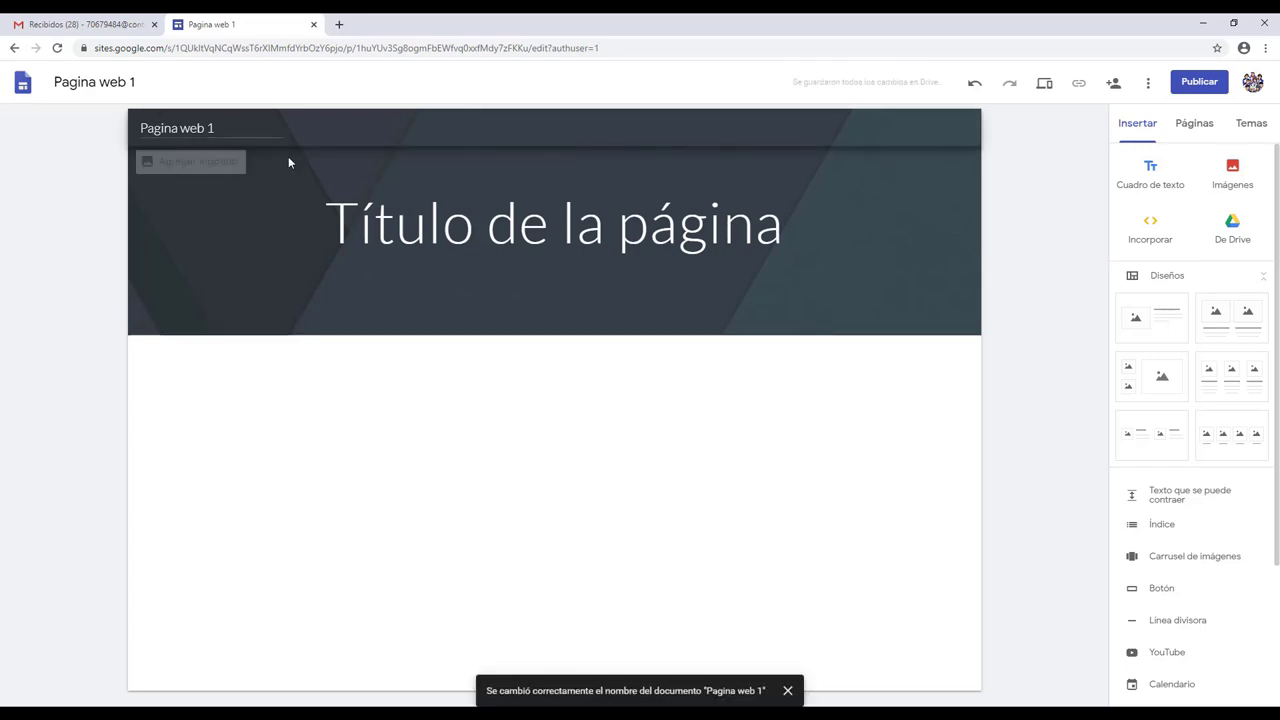
- Replace the placeholder page title in the header with "Mis sitios favoritos"
left_click(511, 236)
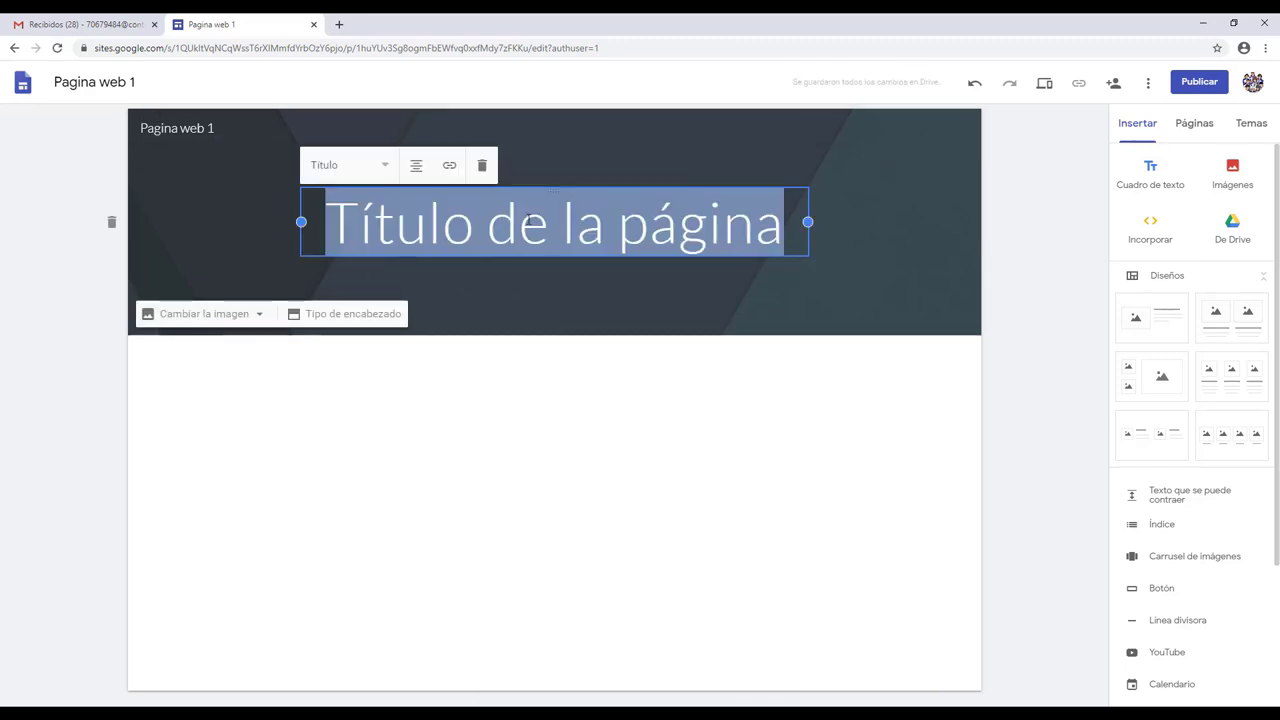
type("Mis sitio favoritos")
left_click(538, 222)
type("s")
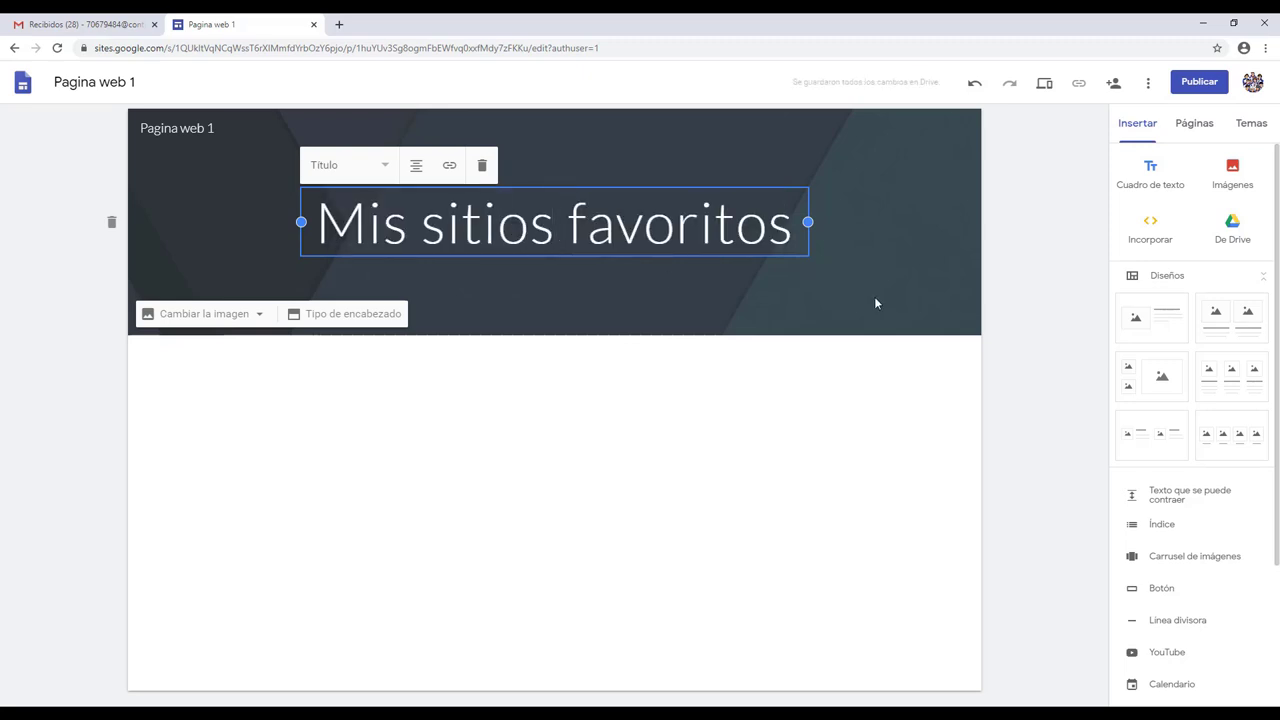
left_click(1050, 268)
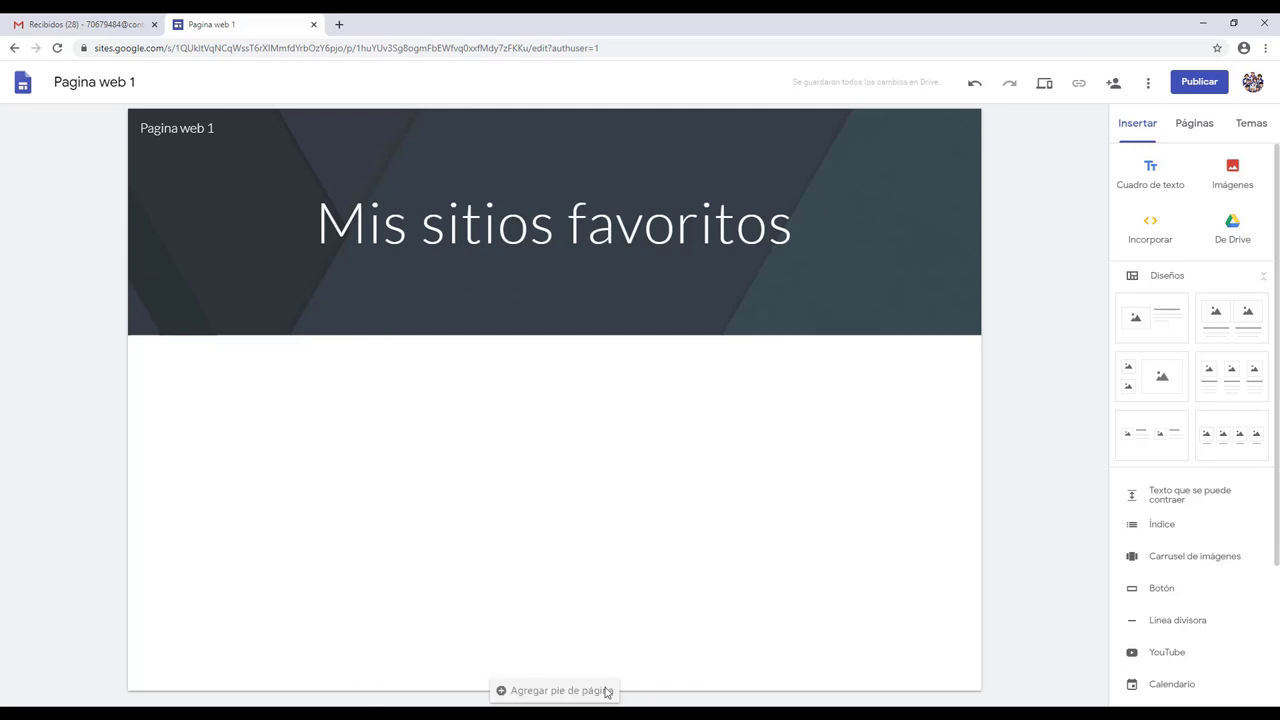
- Add a footer to the page containing the text "Pie de página"
left_click(540, 692)
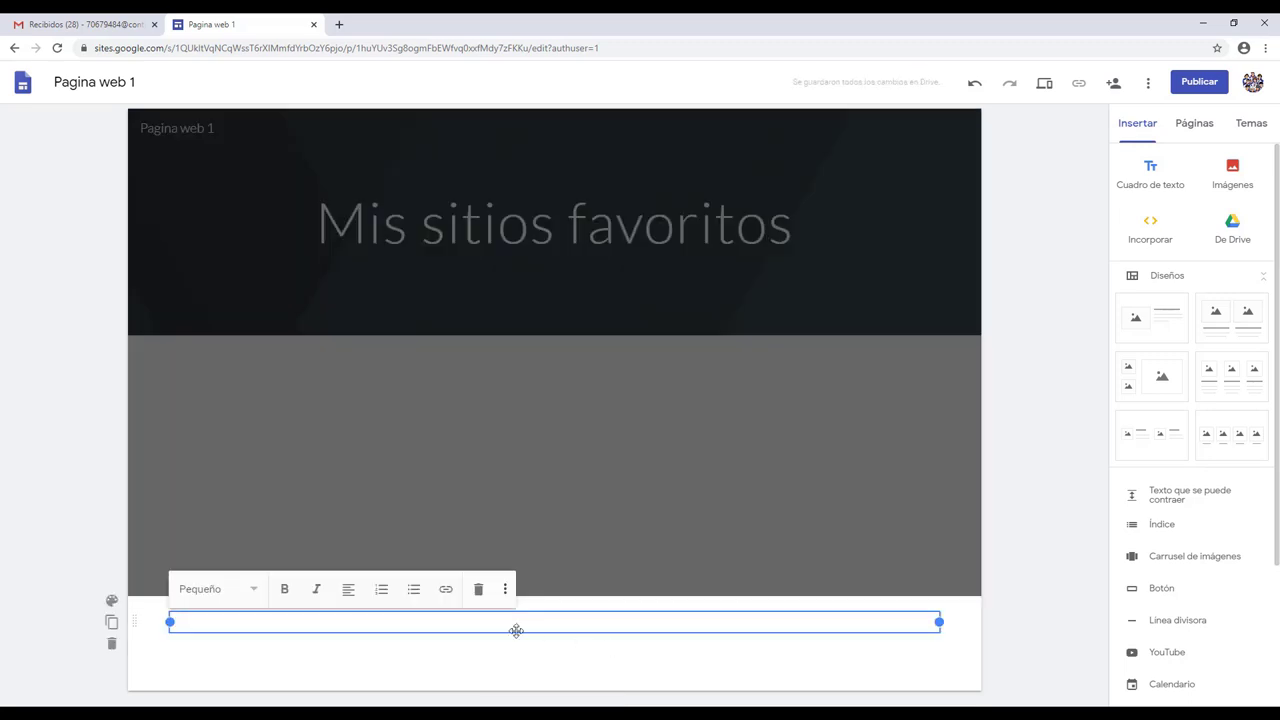
type("pi")
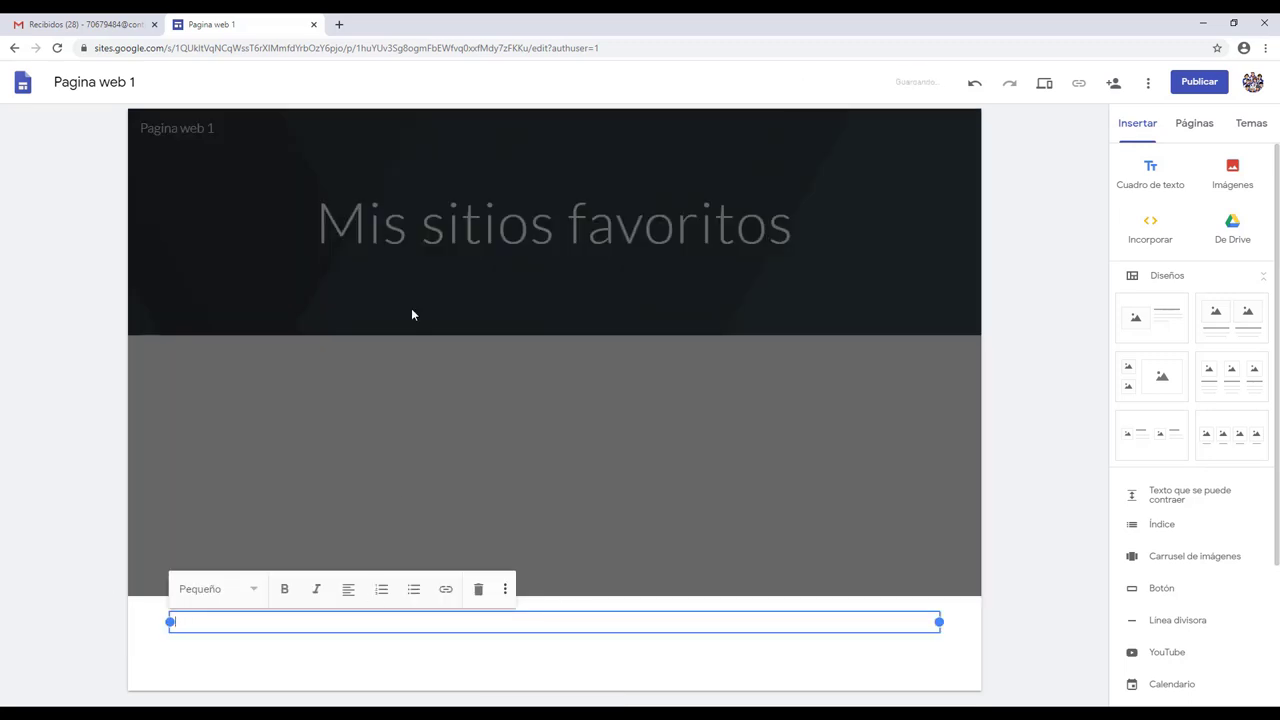
type("Pie de página")
left_click(1041, 351)
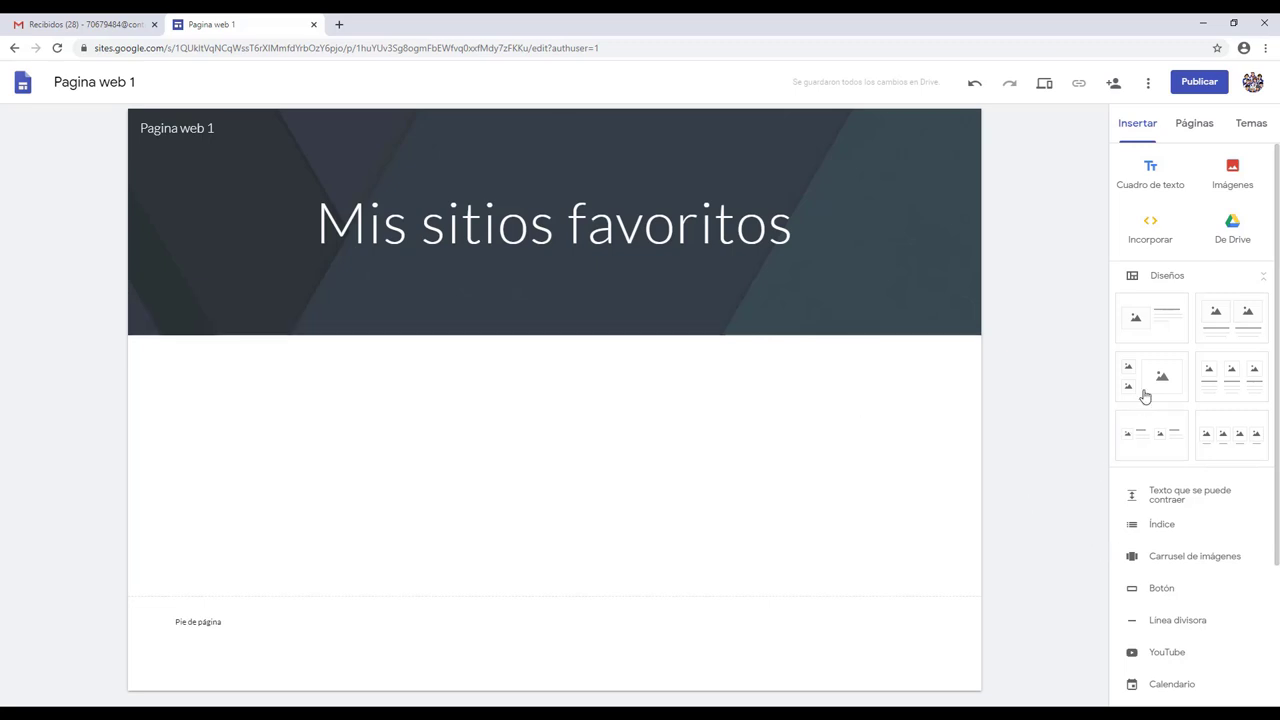
- Insert the layout with a single image placeholder beside a heading and body text below the page header
left_click(1158, 326)
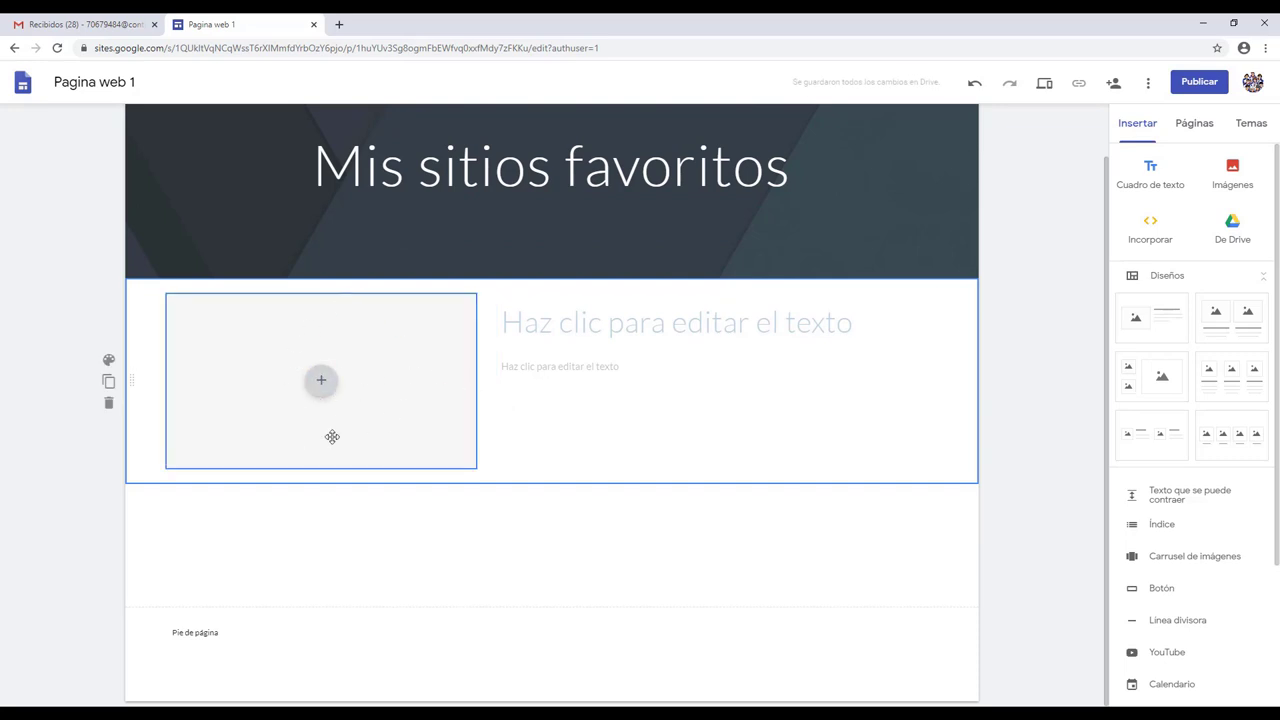
left_click(693, 316)
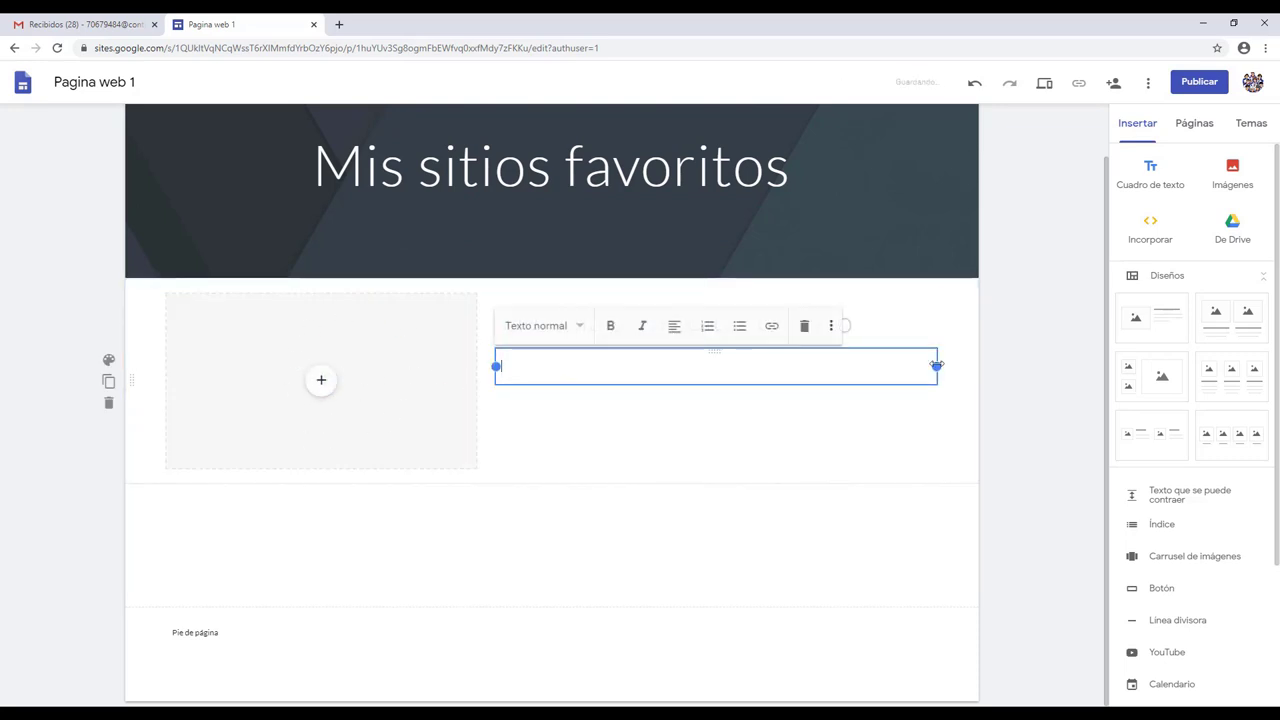
left_click(1058, 335)
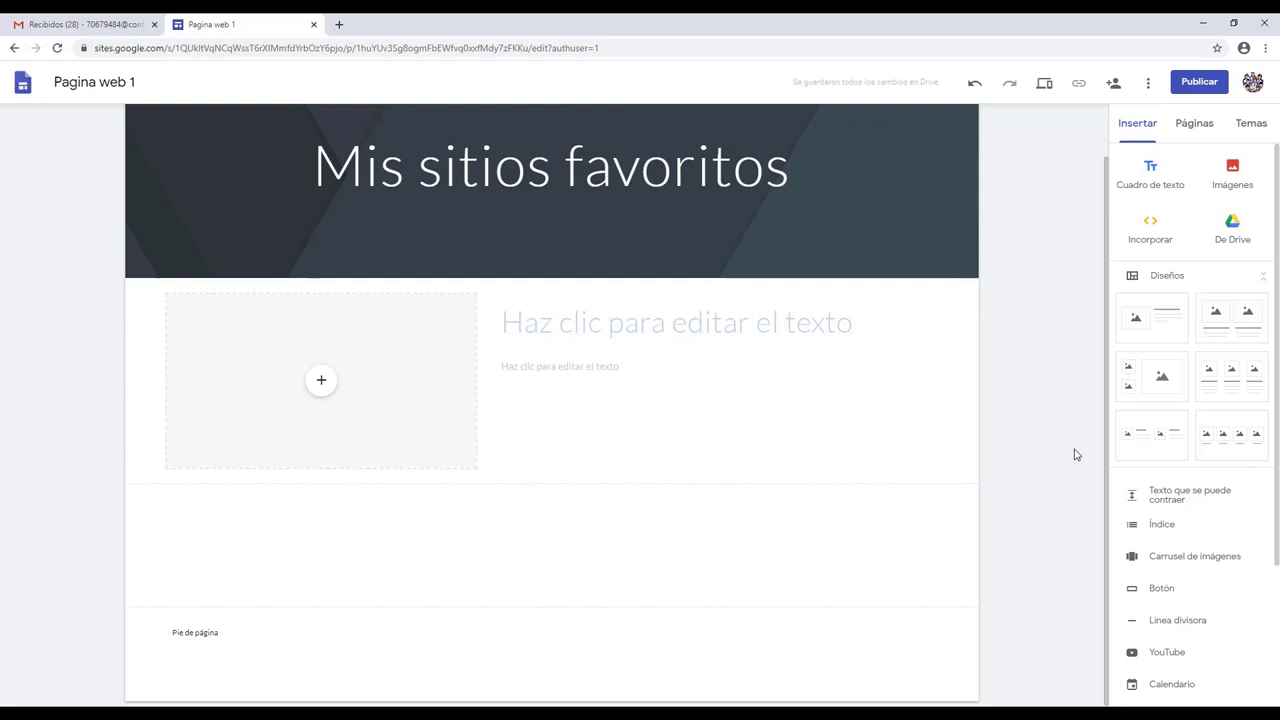
left_click(1170, 555)
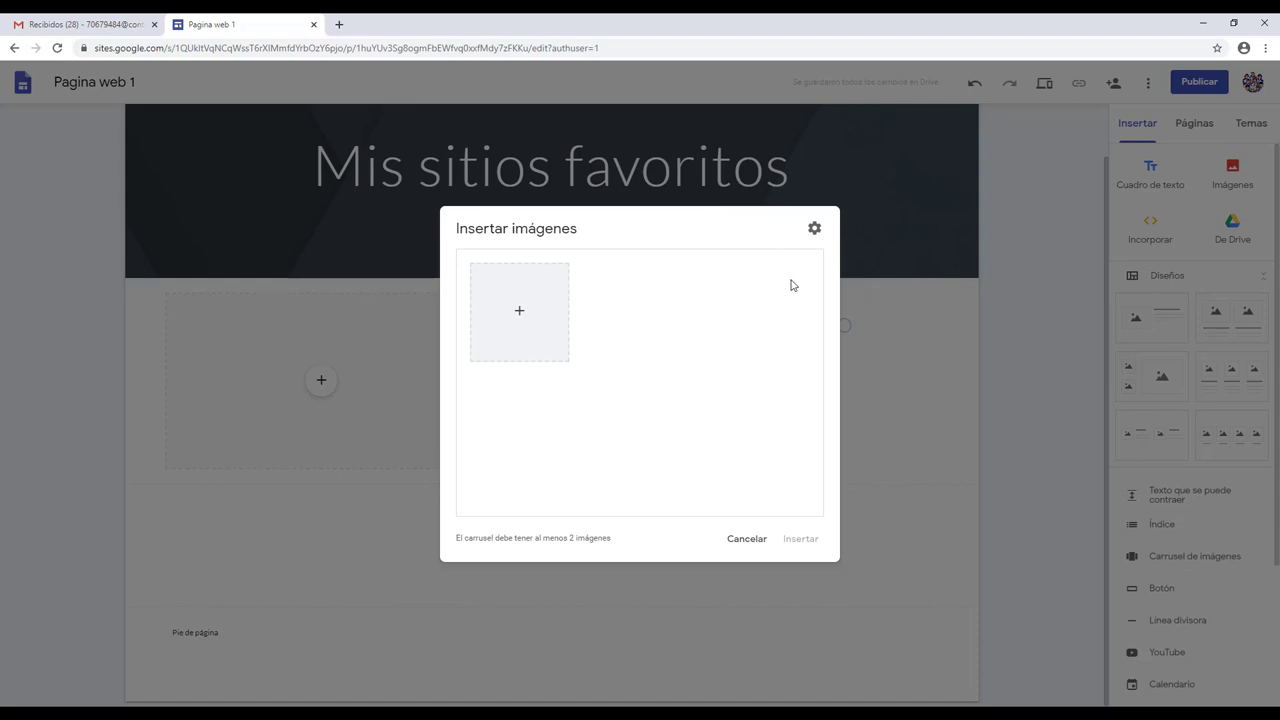
left_click(747, 540)
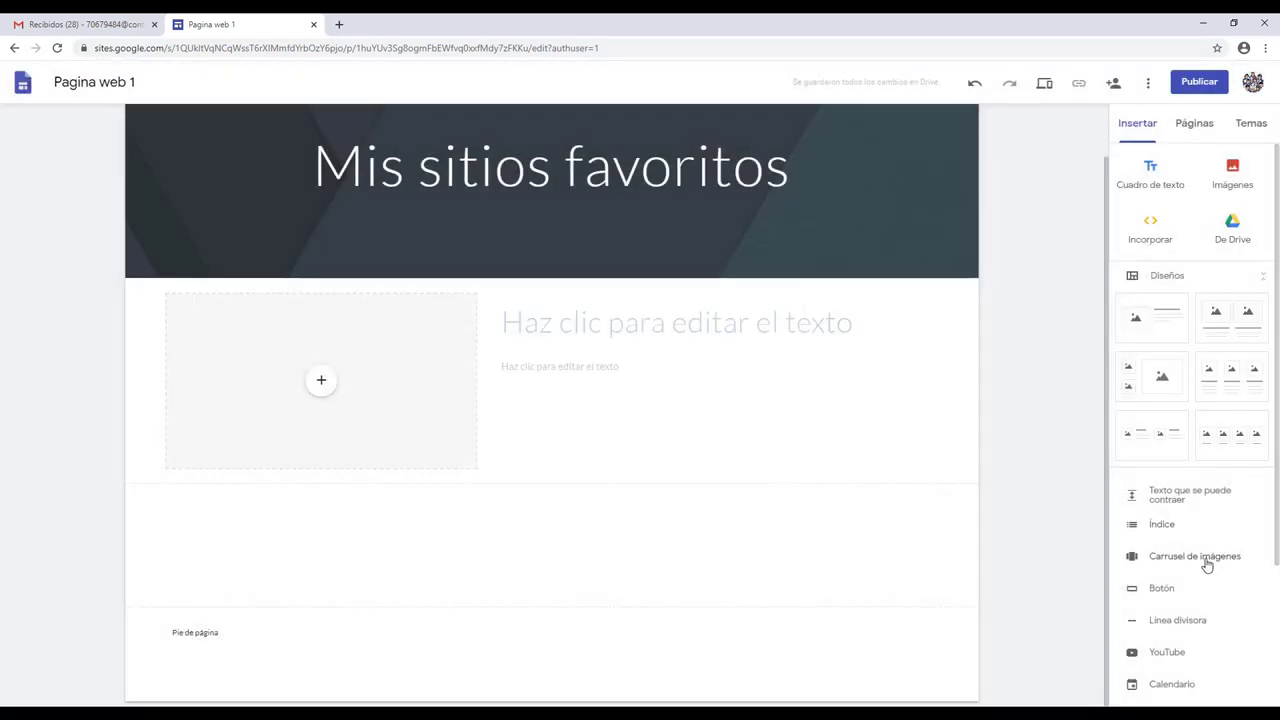
scroll(1205, 563, "down", 2)
left_click(1163, 522)
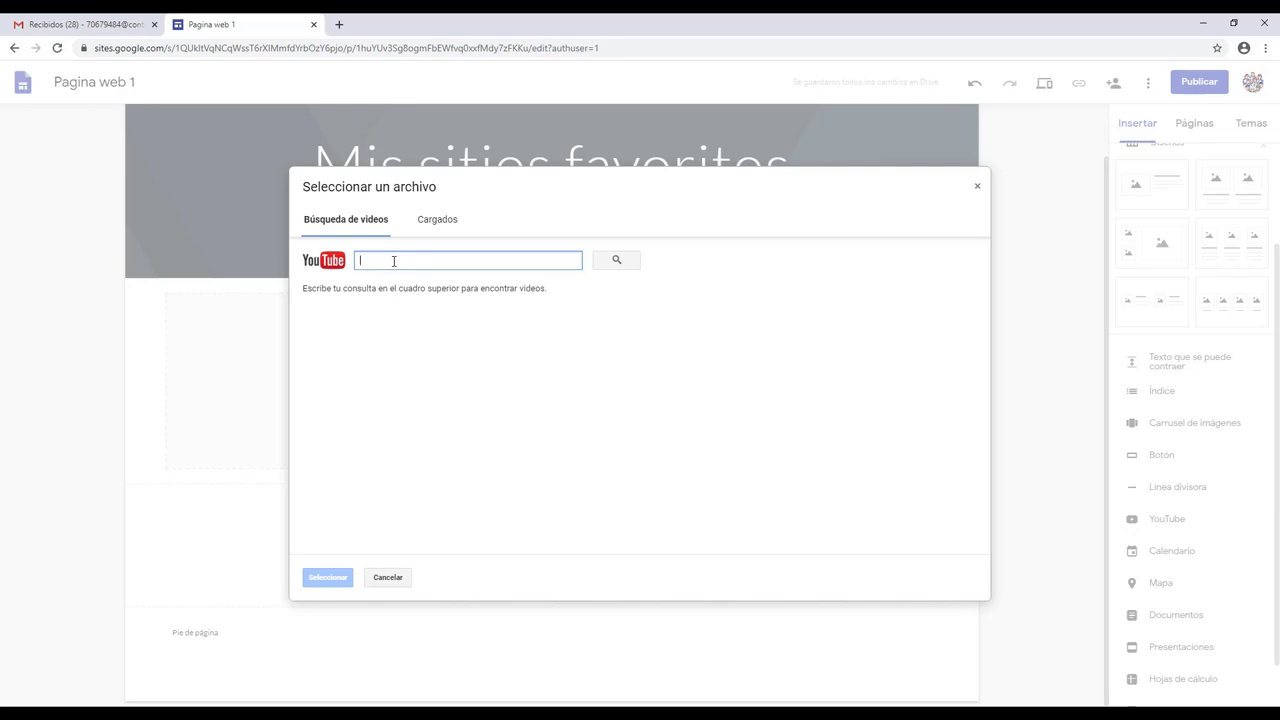
left_click(388, 577)
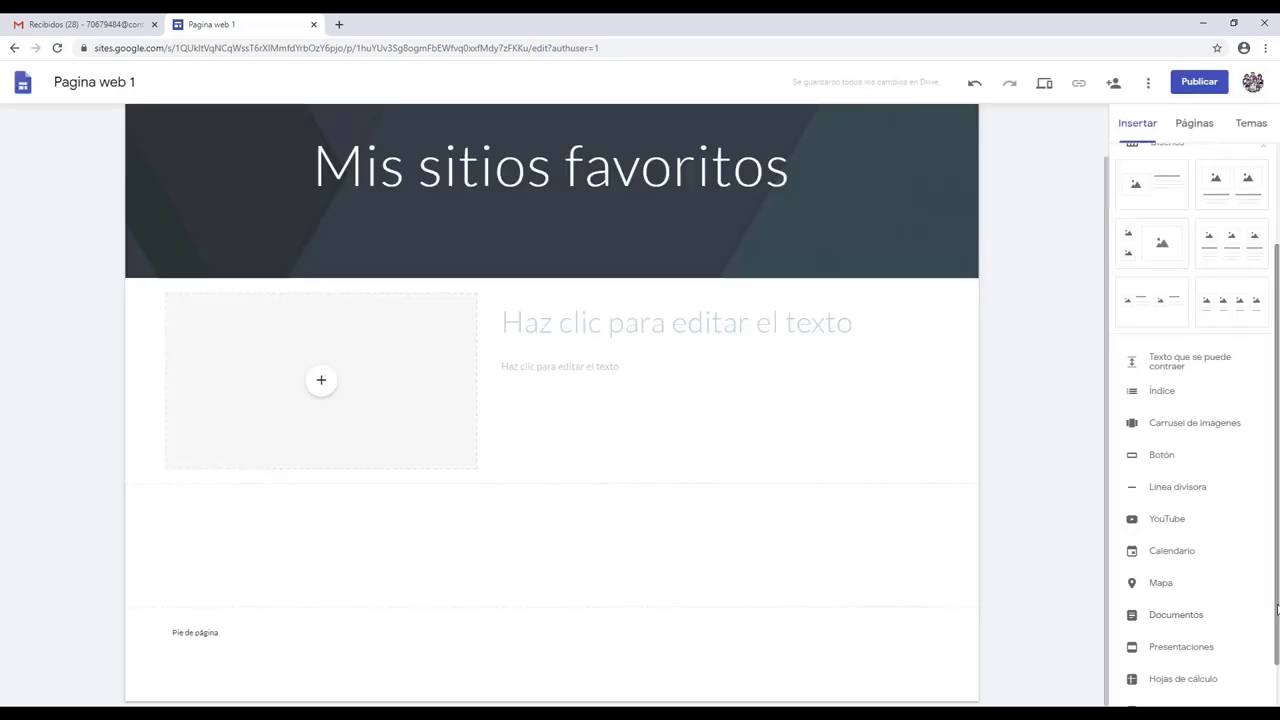
- Embed the presentation "Presentación 01" from Drive in the page below the image-and-text section
scroll(1195, 586, "down", 1)
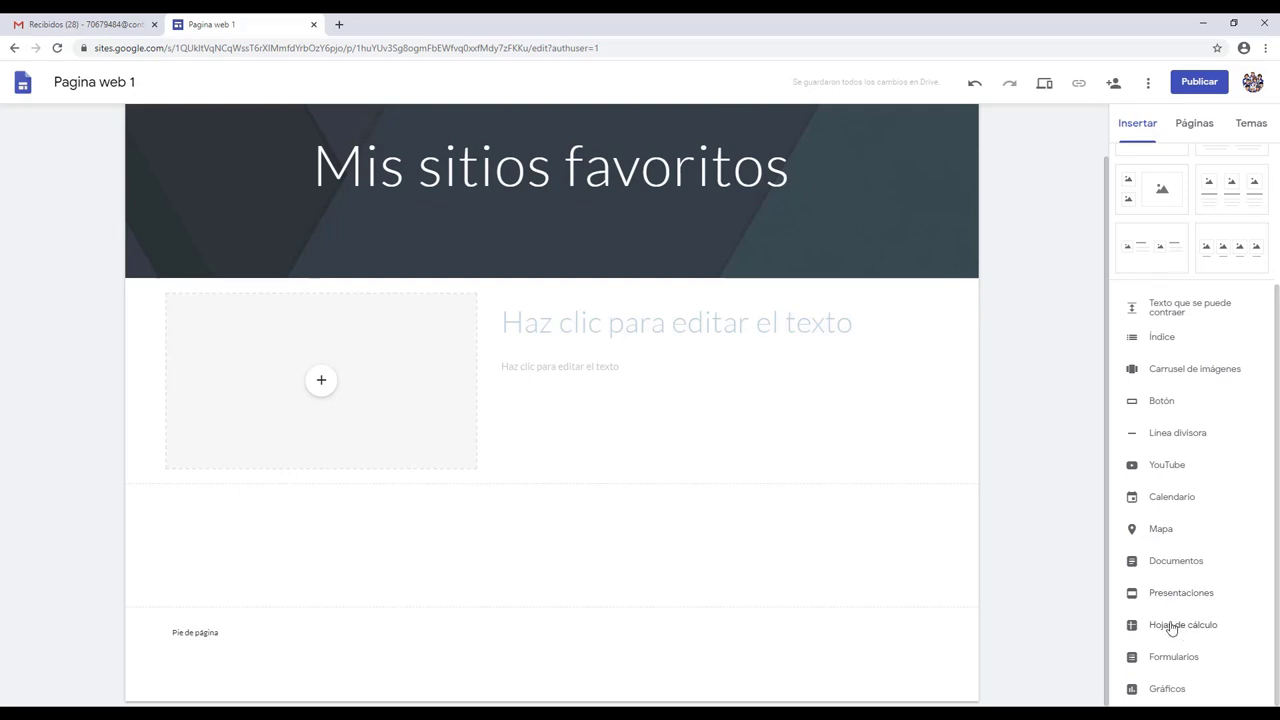
left_click(1177, 598)
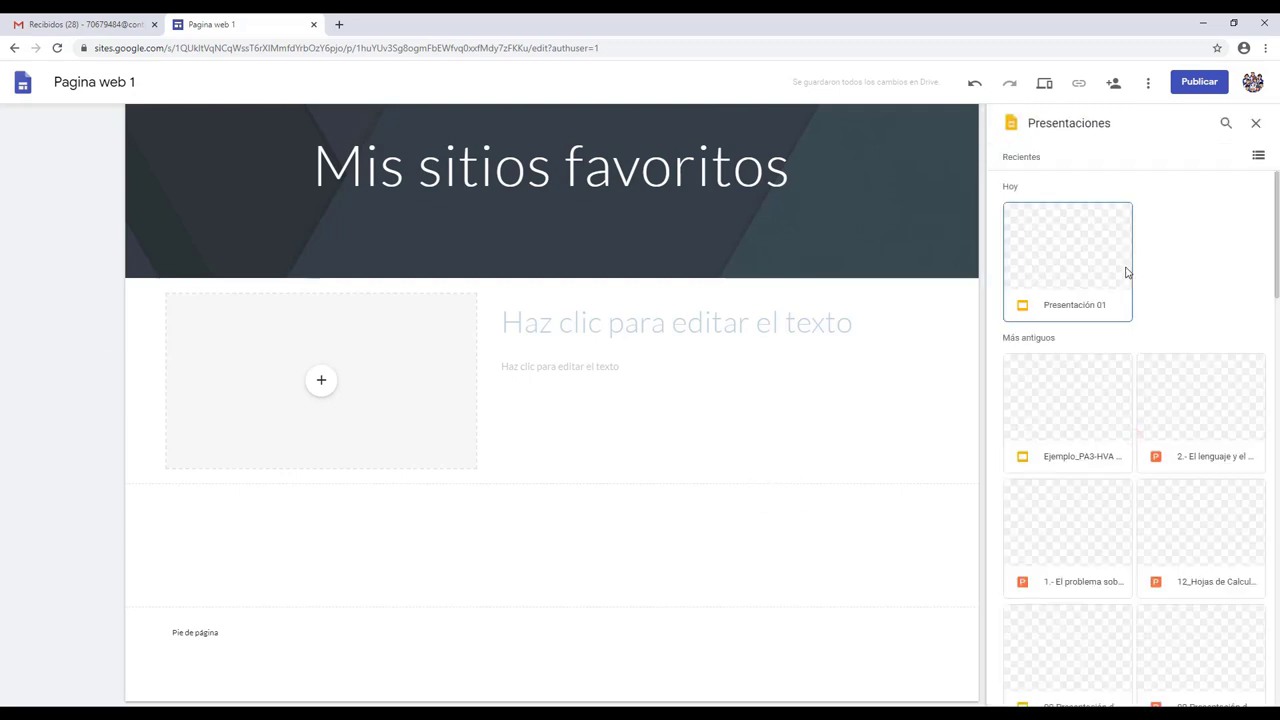
left_click(1091, 258)
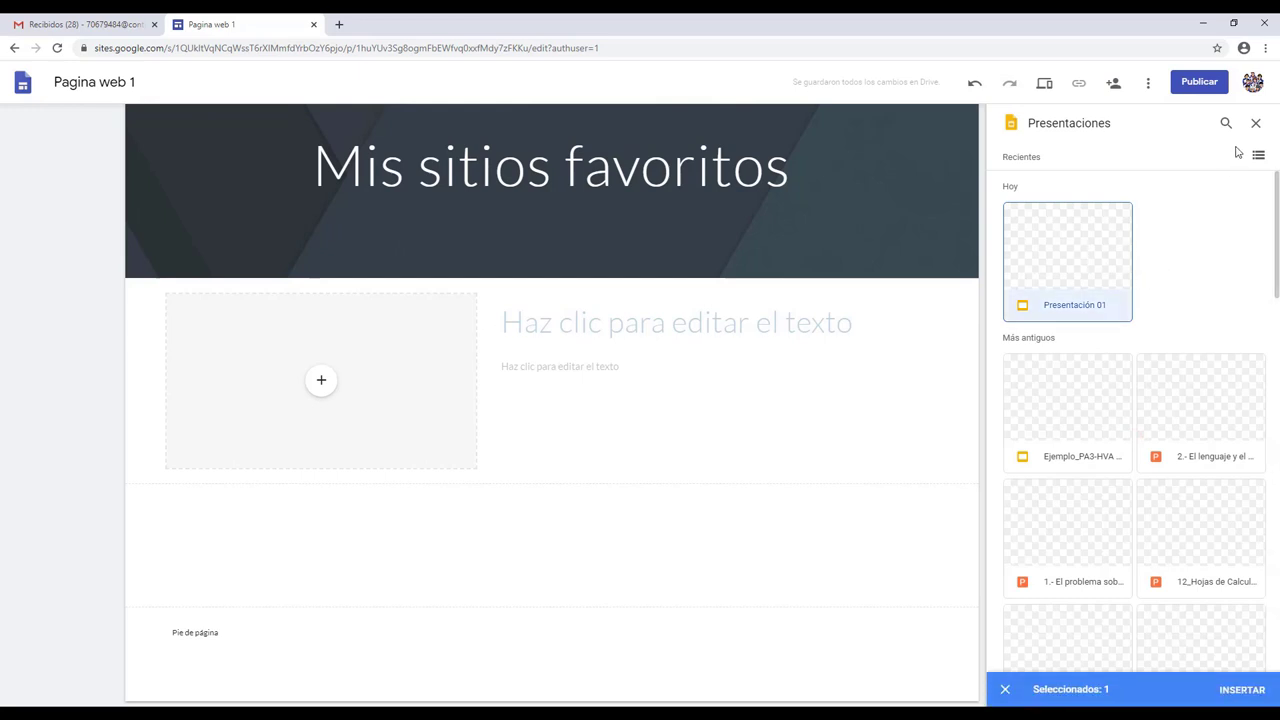
left_click(1240, 690)
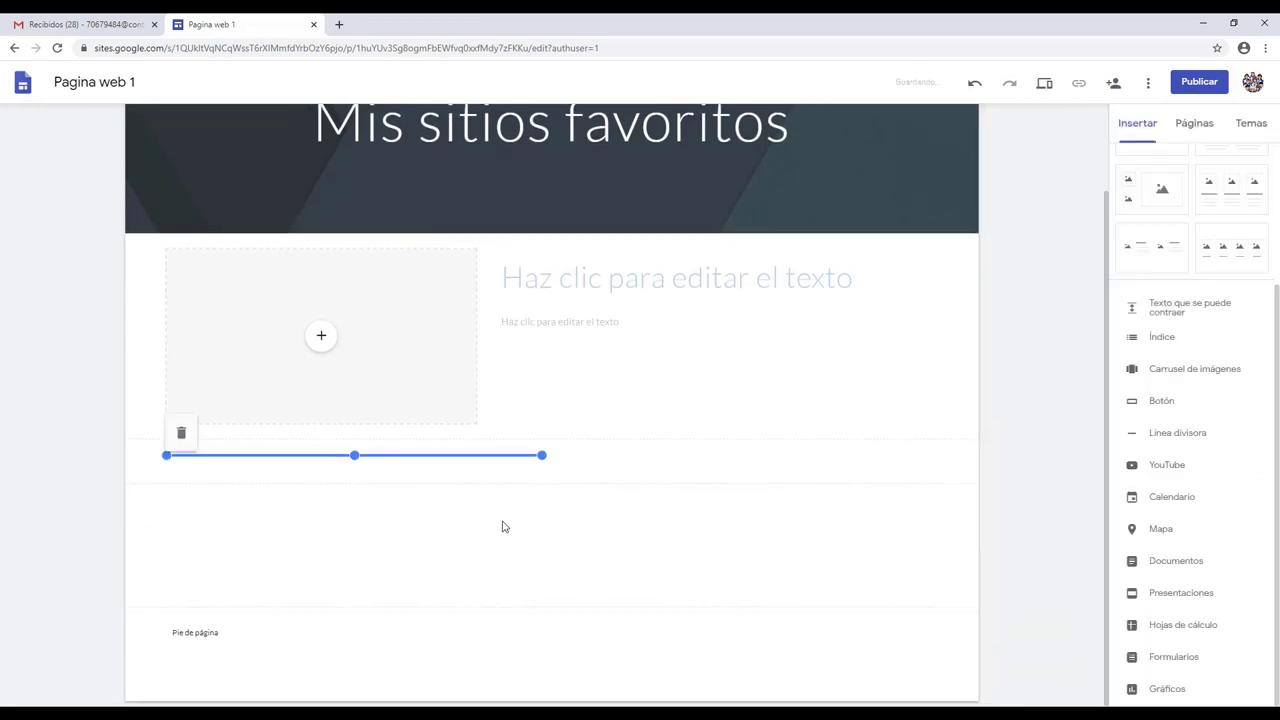
scroll(1030, 595, "down", 2)
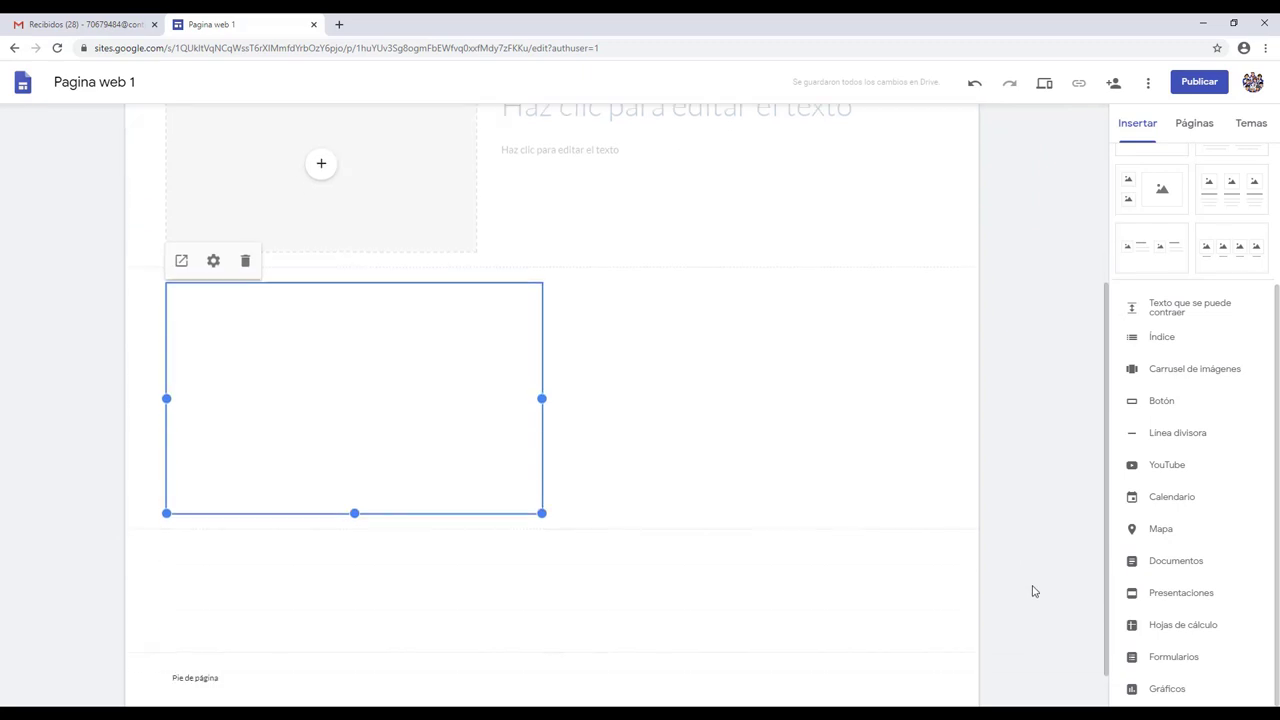
left_click(460, 539)
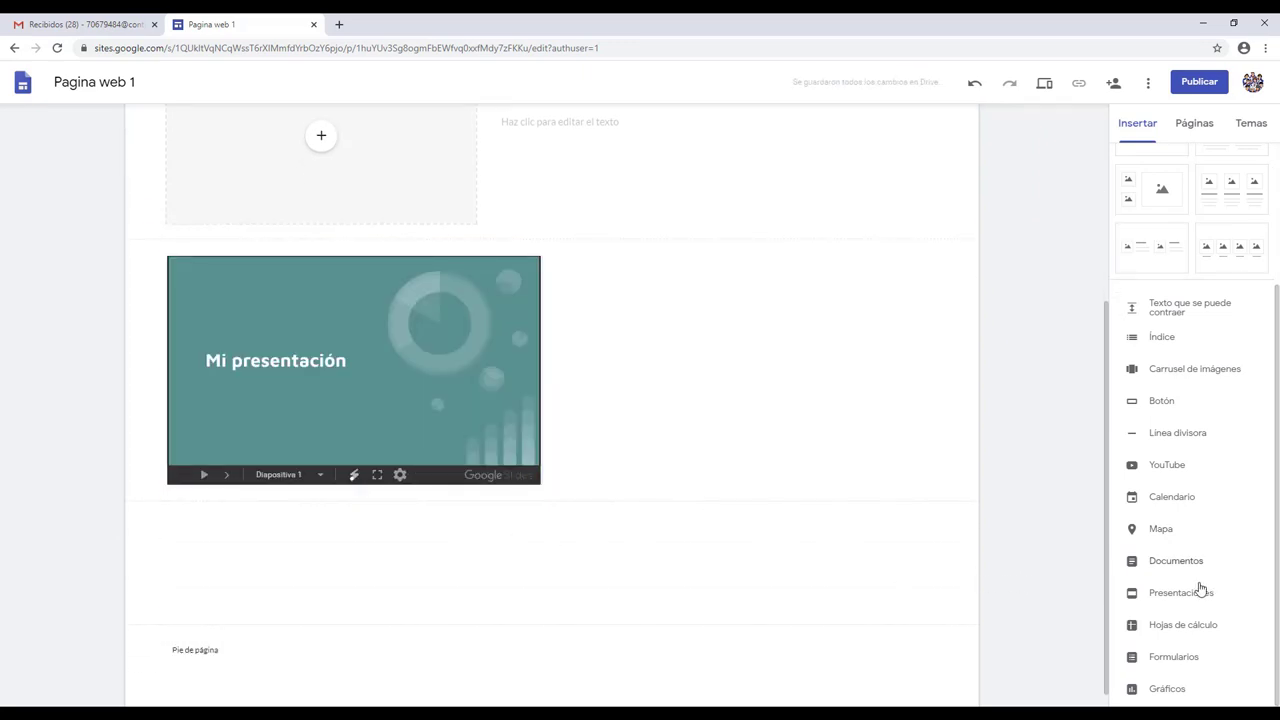
- Embed the document "Documento 1" from Drive in the page below the presentation
left_click(1171, 566)
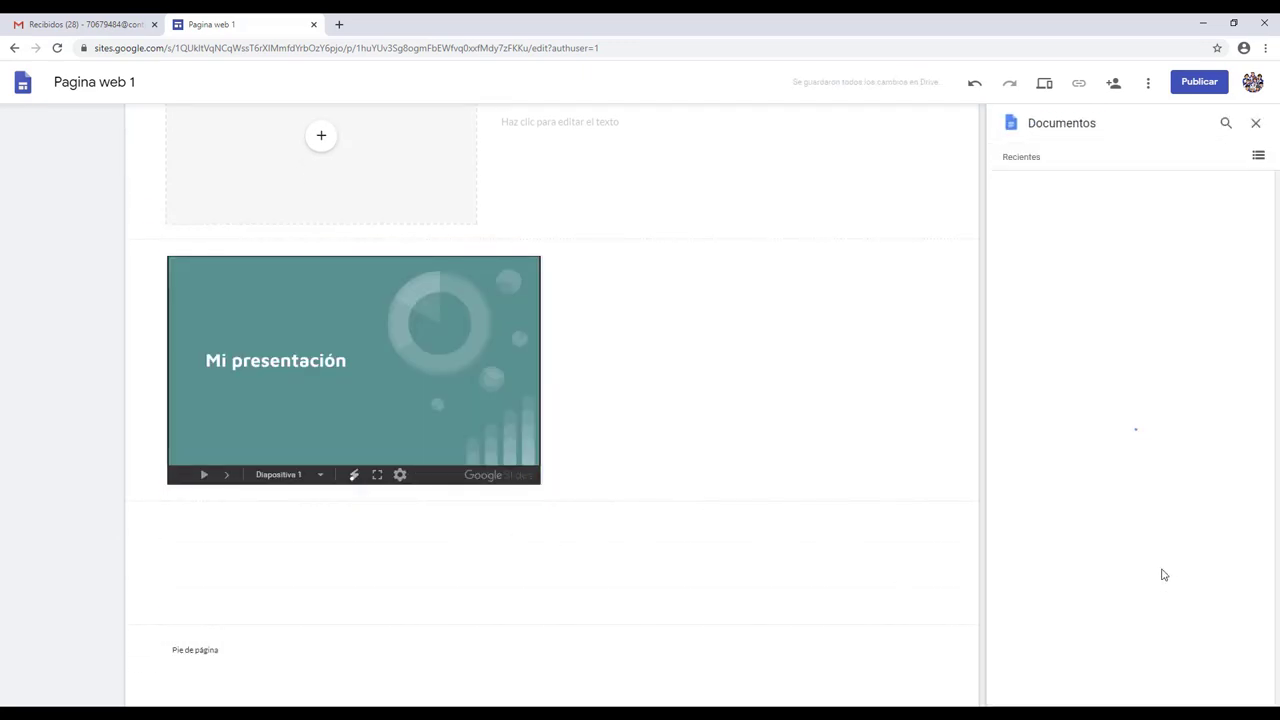
left_click(1050, 240)
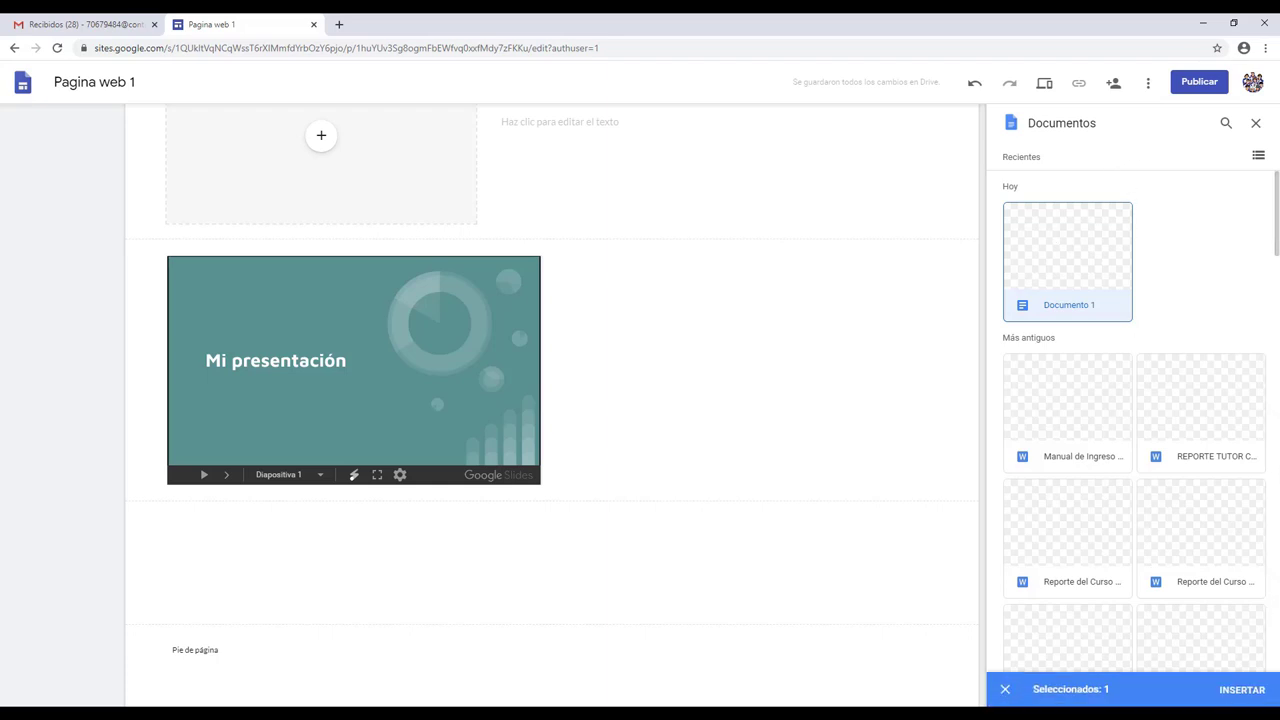
left_click(1230, 692)
scroll(540, 470, "down", 1)
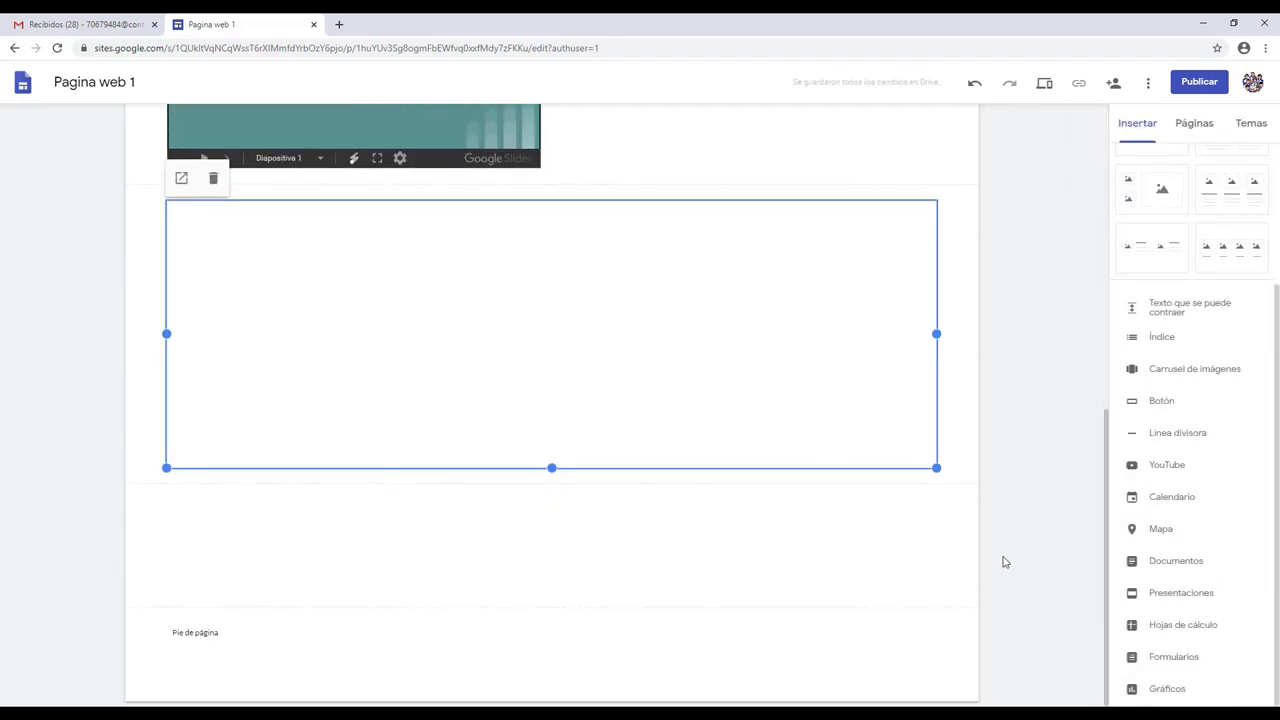
scroll(1014, 565, "up", 5)
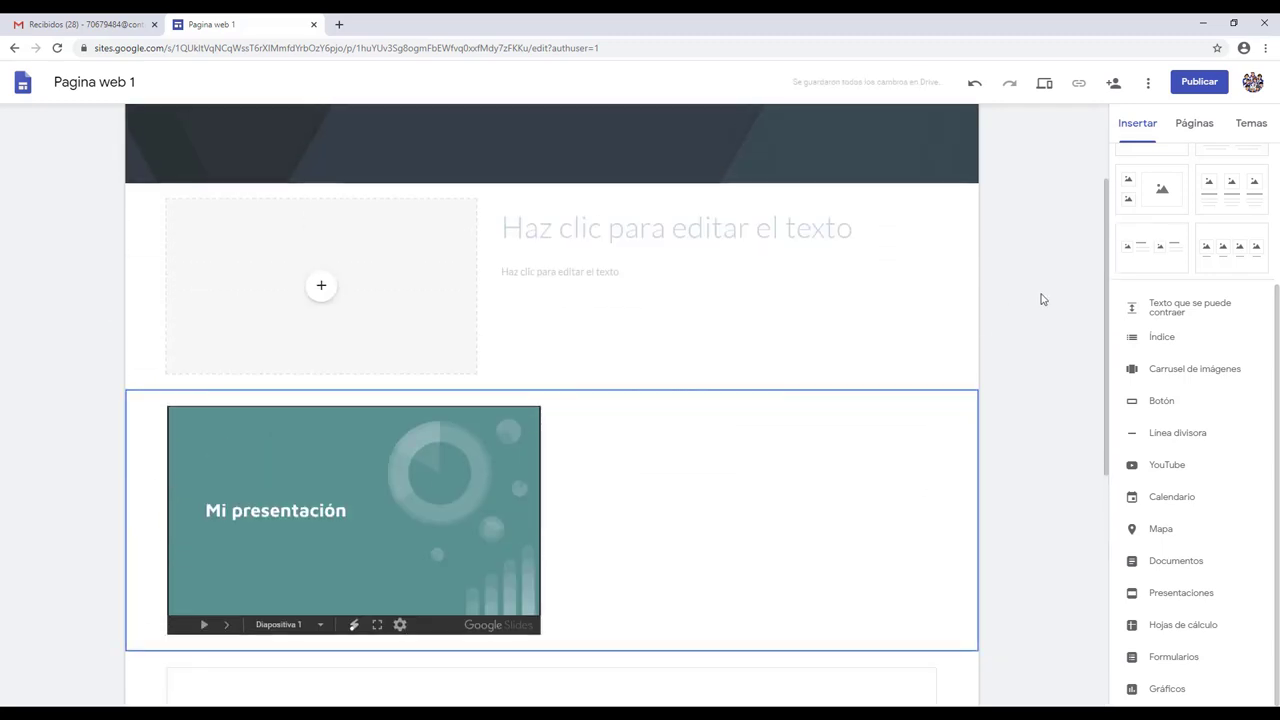
- Add a new page named "pagina 2" to the site
left_click(1187, 132)
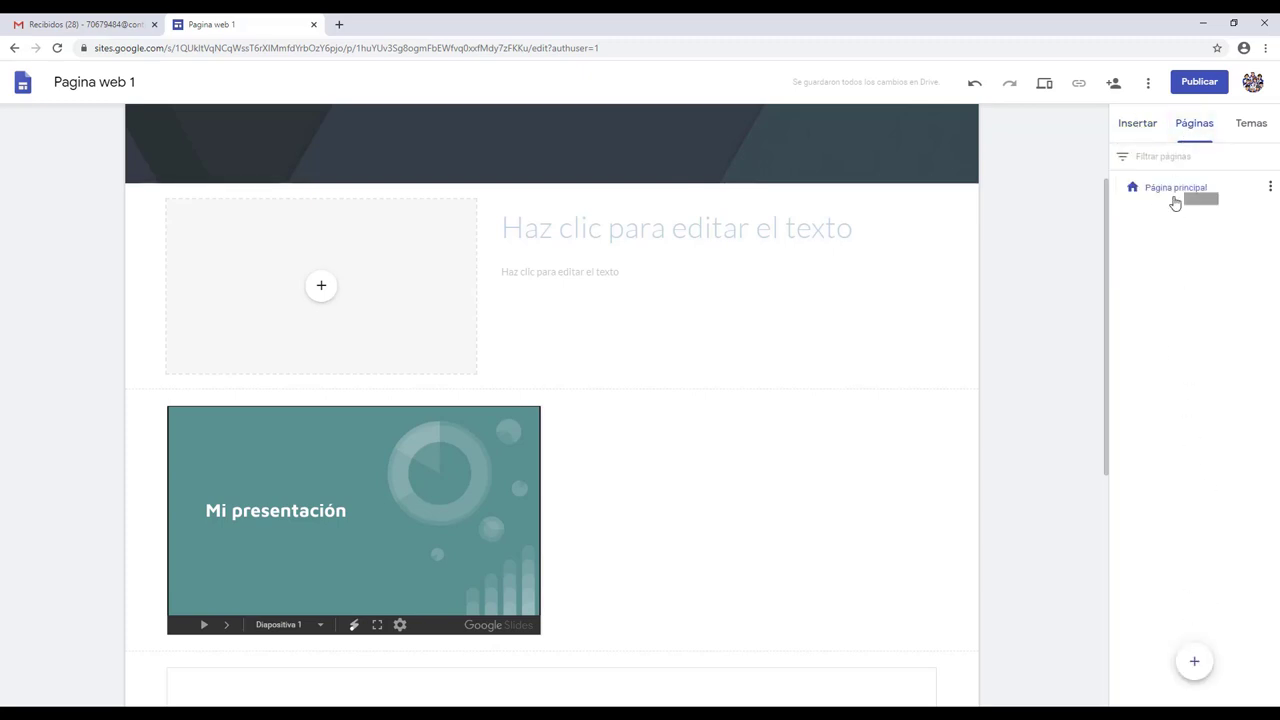
mouse_move(1198, 668)
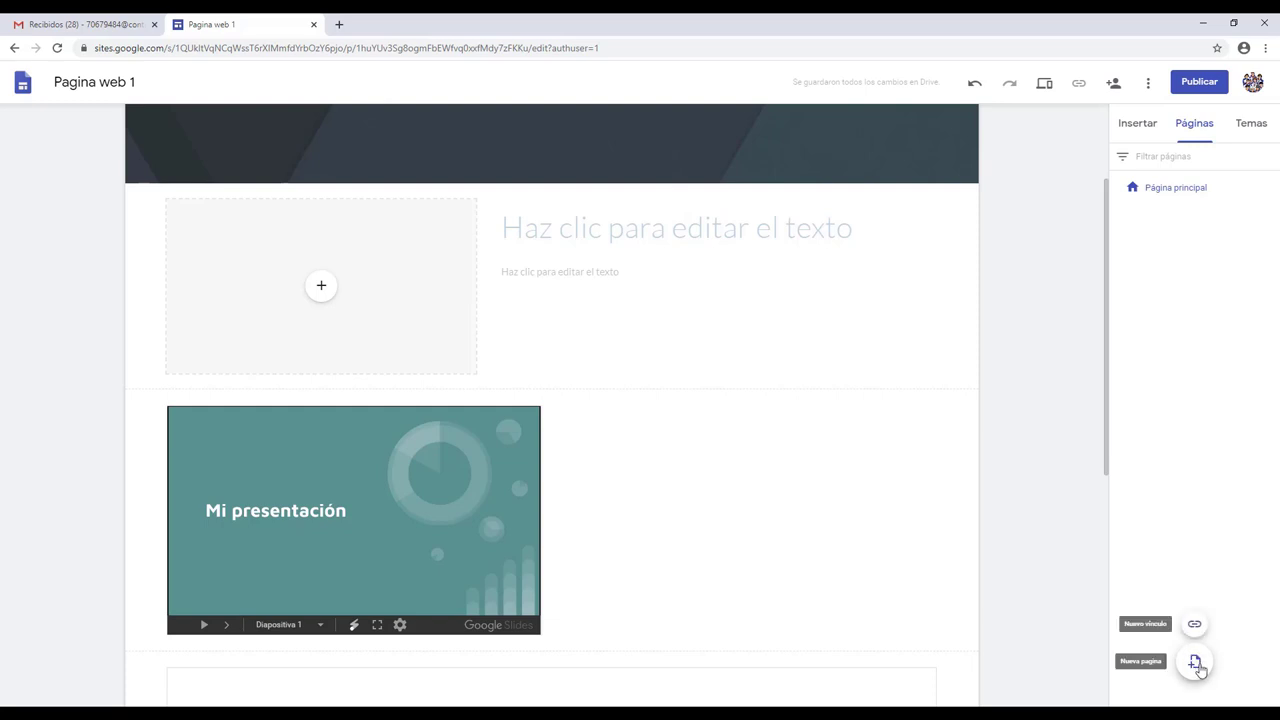
left_click(1195, 662)
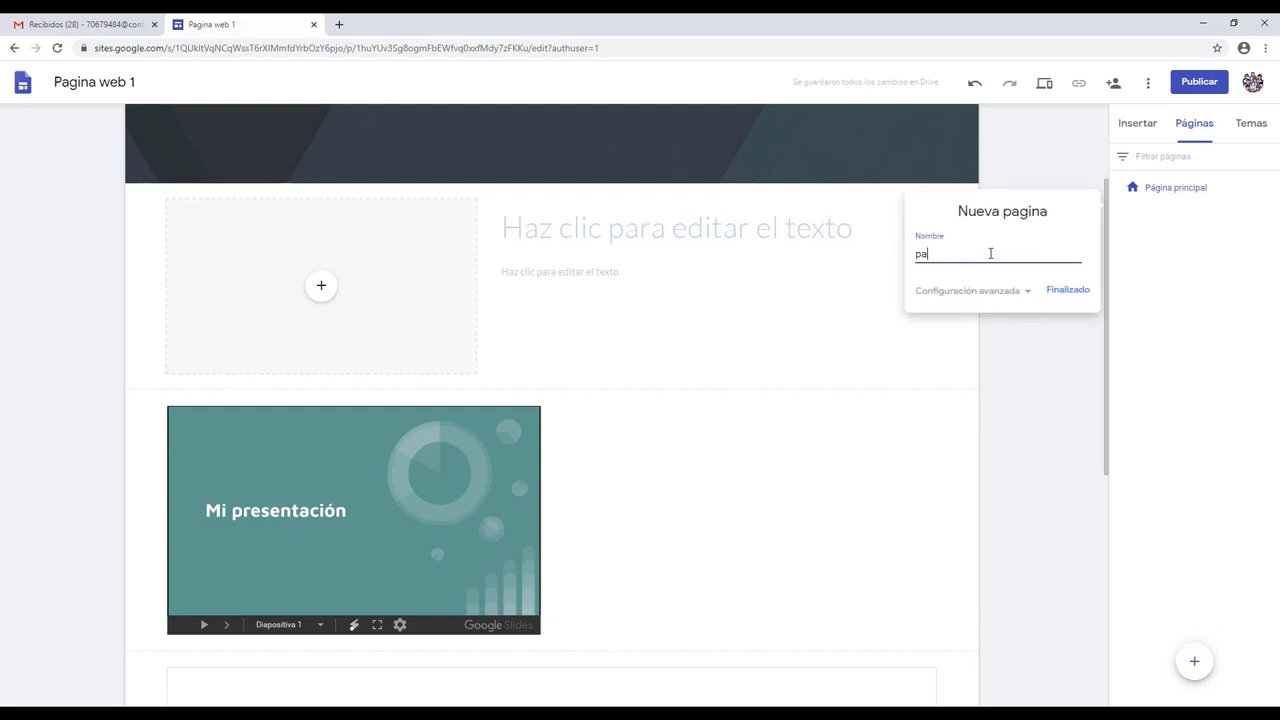
left_click(1044, 299)
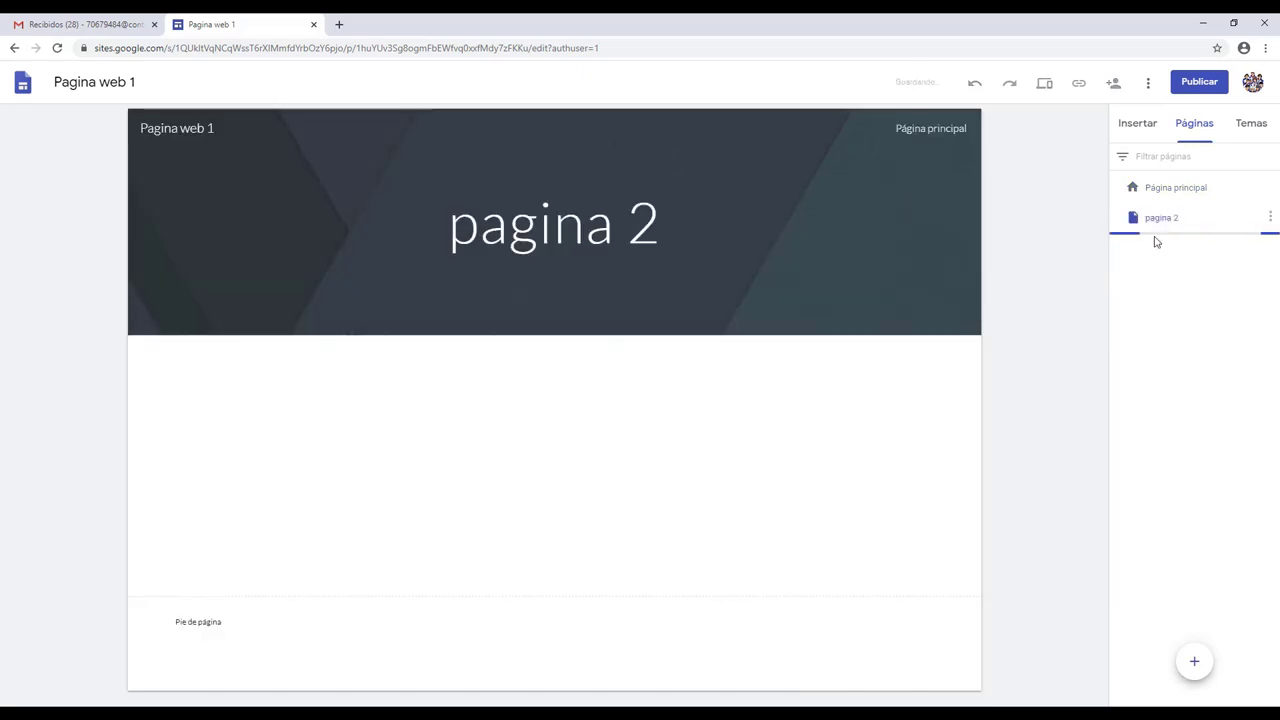
- Add a navigation link named "correo electrónico" pointing to the Gmail inbox address copied from the other browser tab
mouse_move(1195, 660)
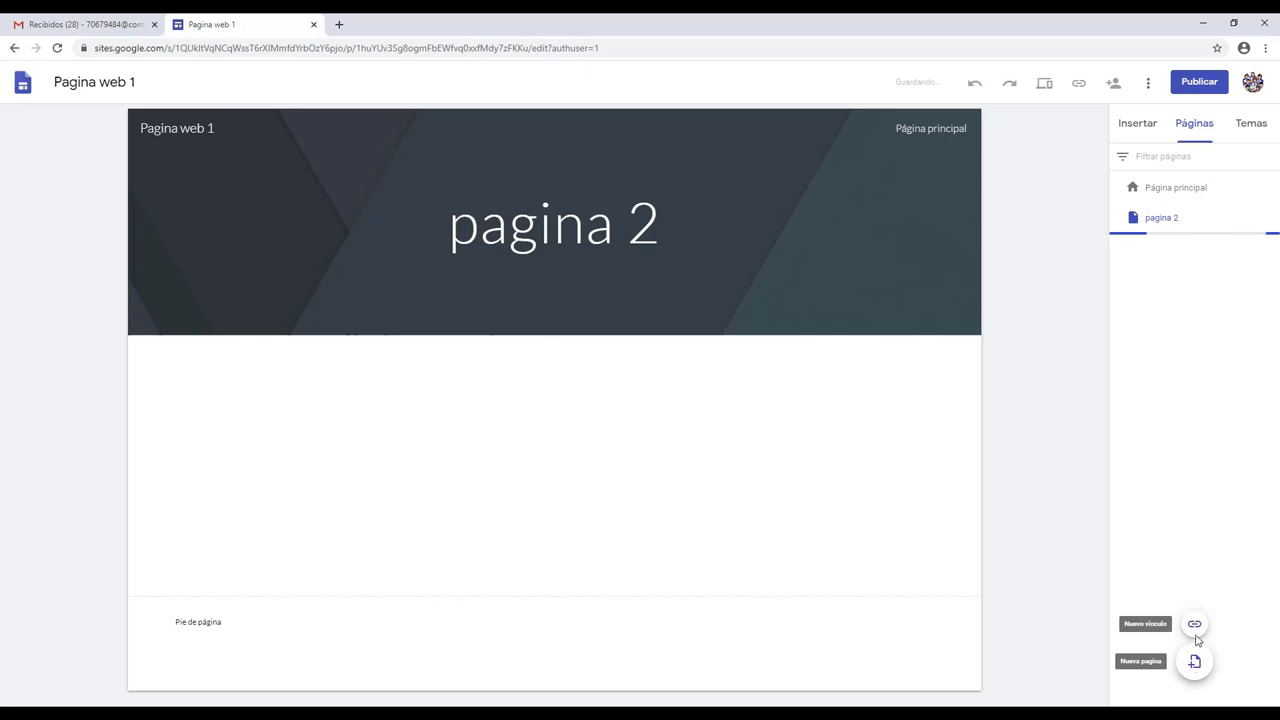
left_click(1194, 624)
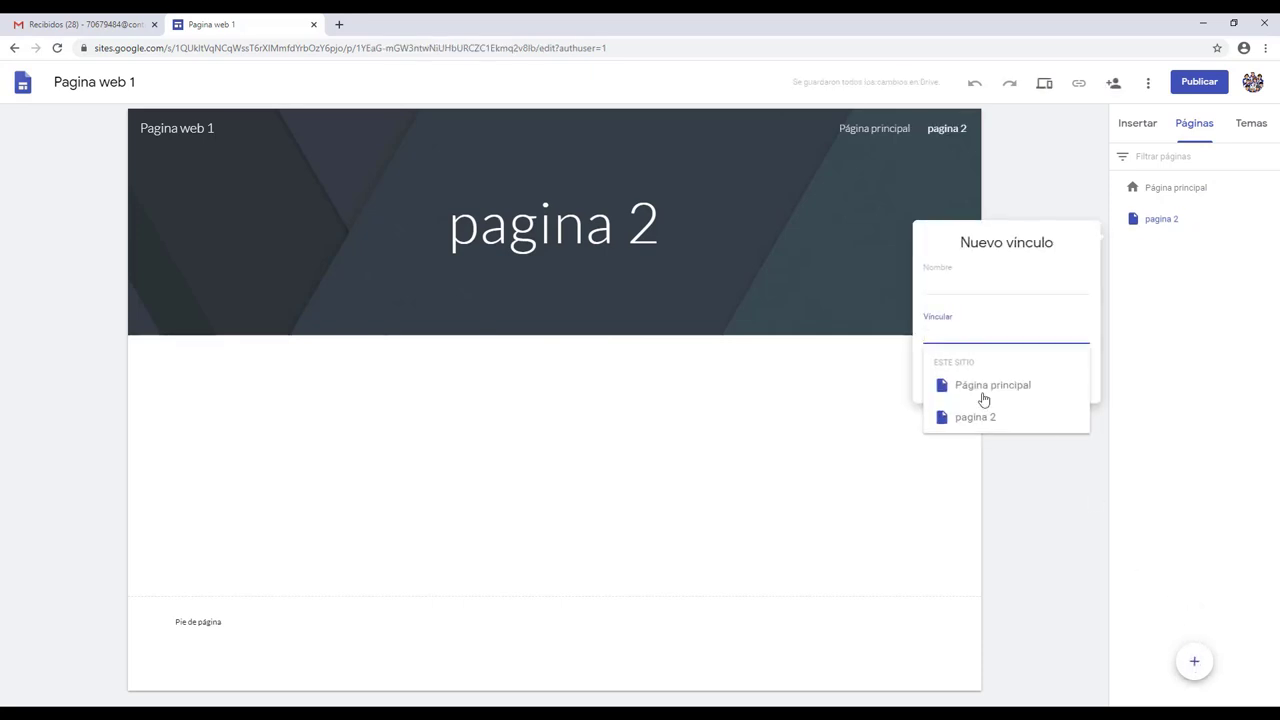
left_click(126, 28)
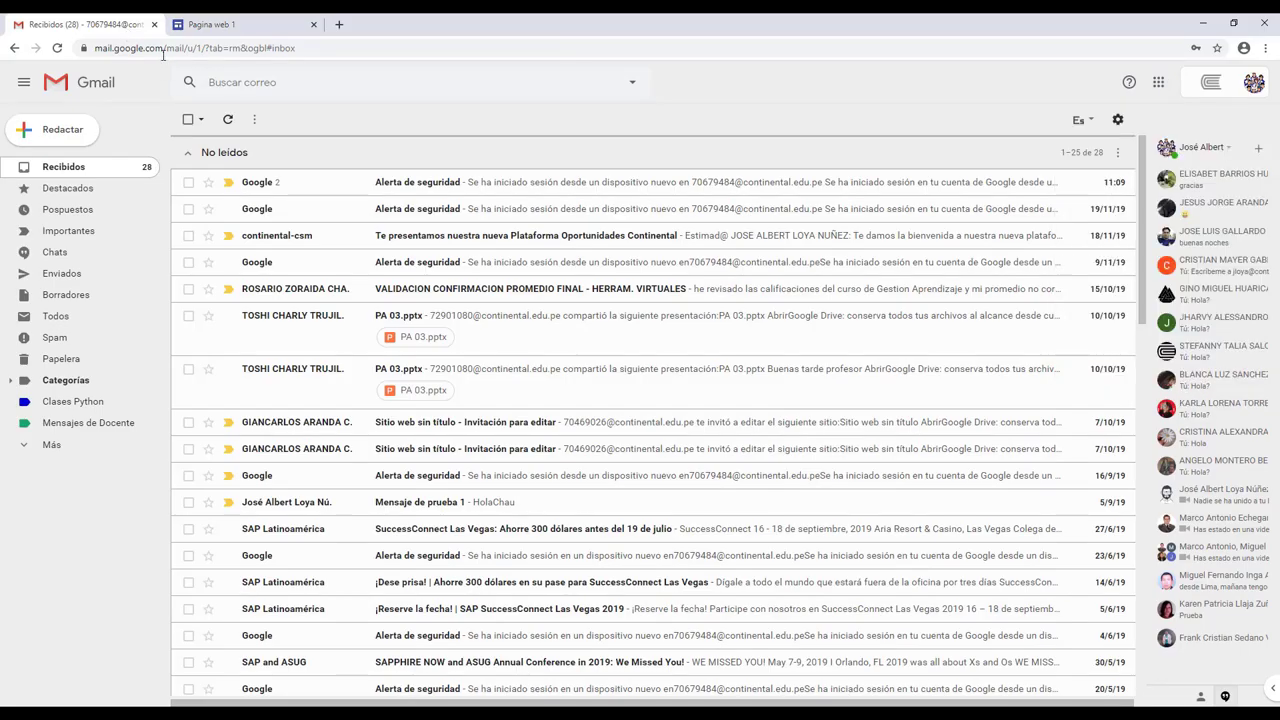
left_click(163, 48)
key("ctrl+c")
left_click(210, 24)
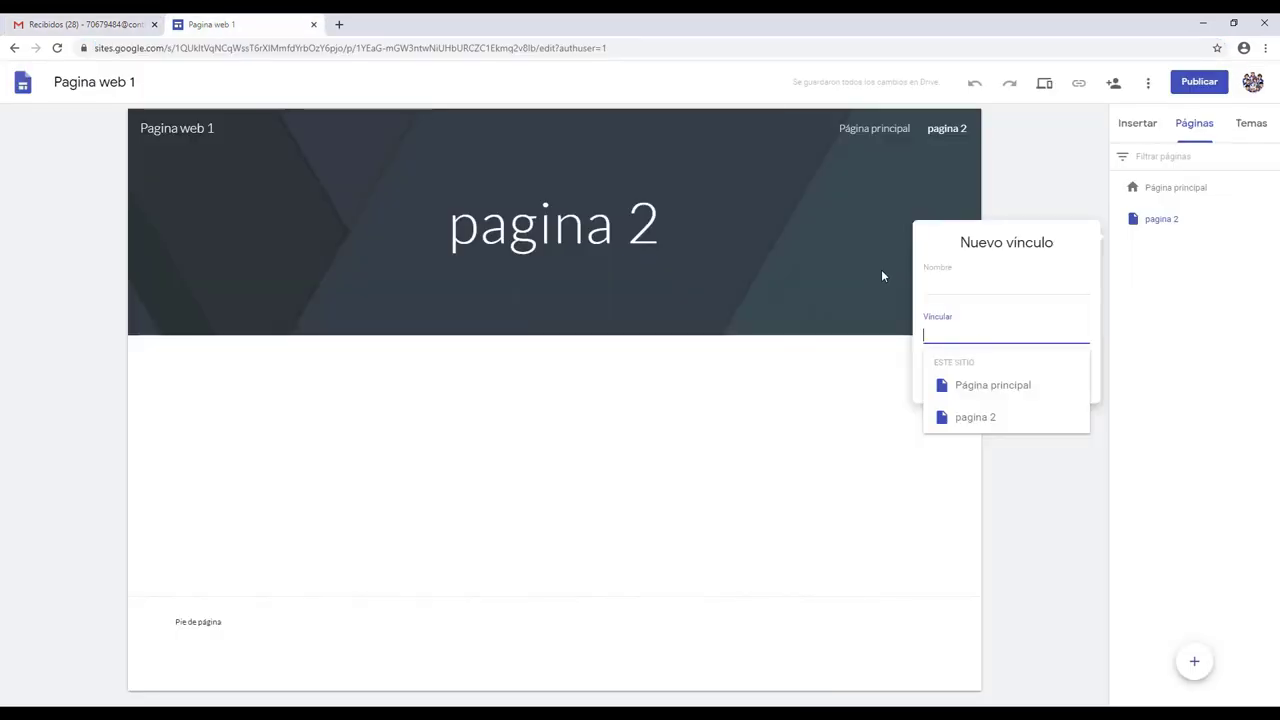
key("ctrl+v")
left_click(956, 284)
type("c")
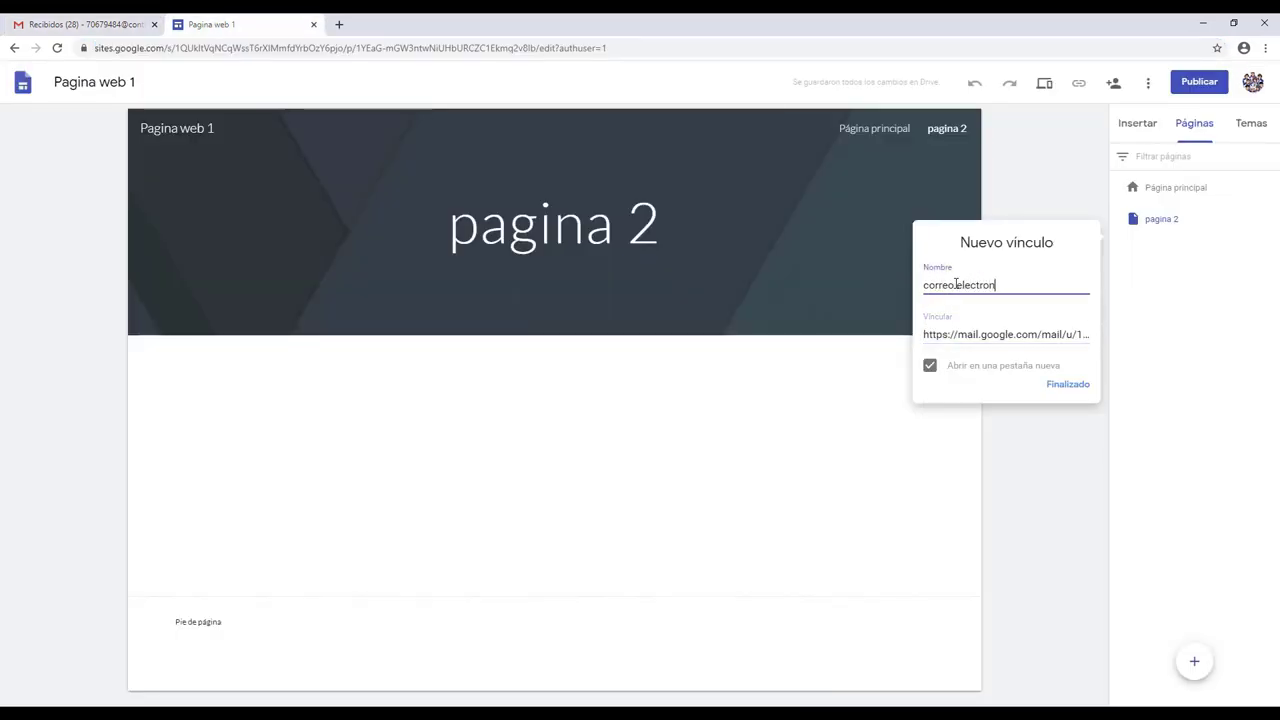
key("BackSpace")
key("BackSpace")
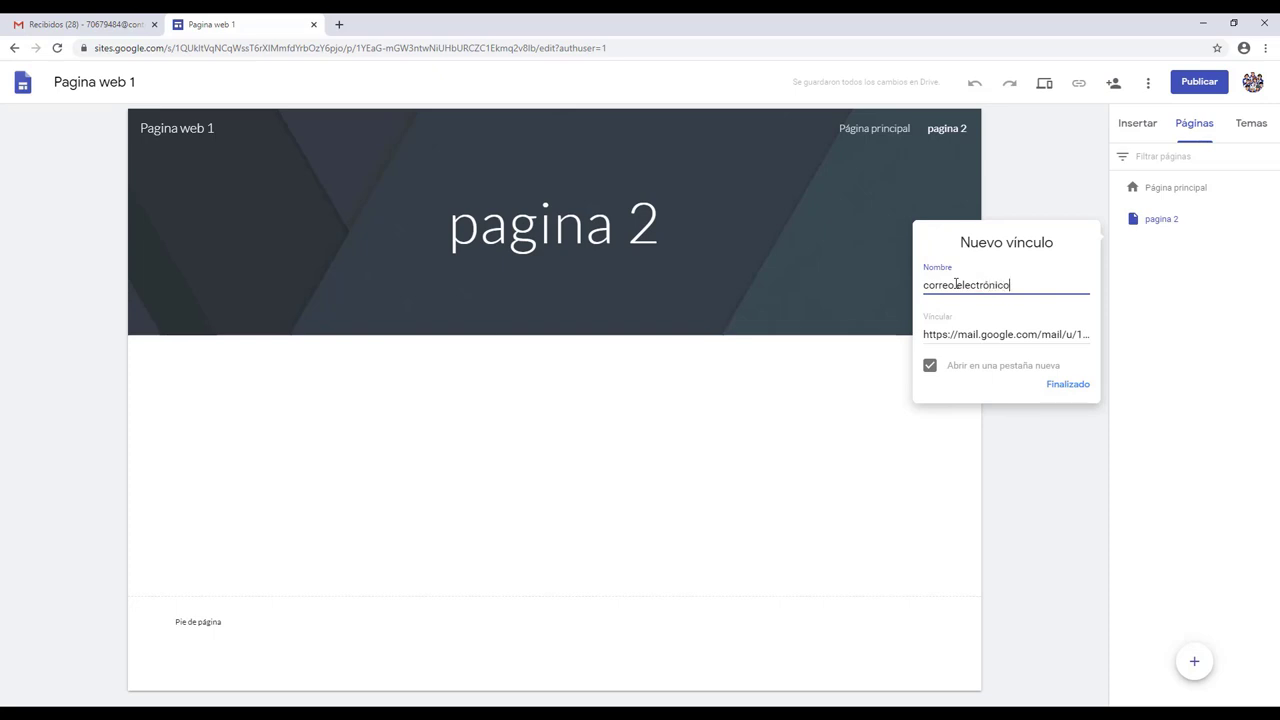
left_click(1068, 384)
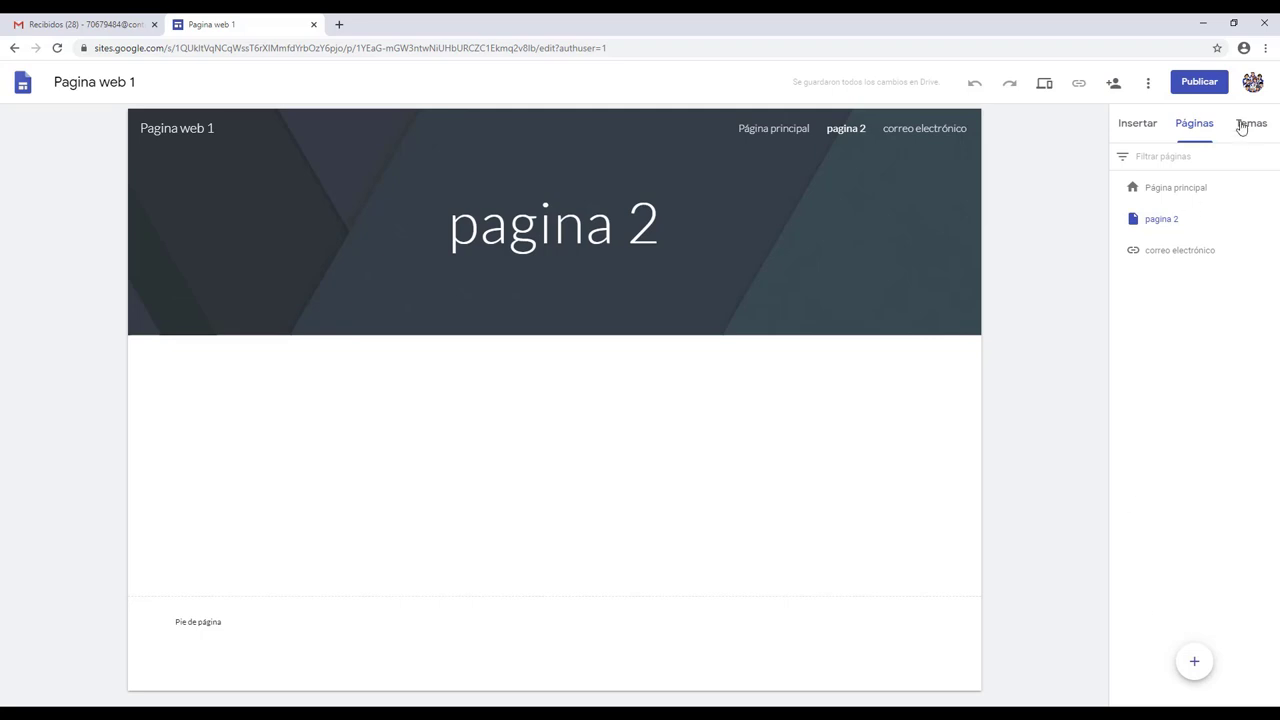
- Test the header navigation links to Página principal, pagina 2 and correo electrónico, and close the opened mail page
left_click(1132, 136)
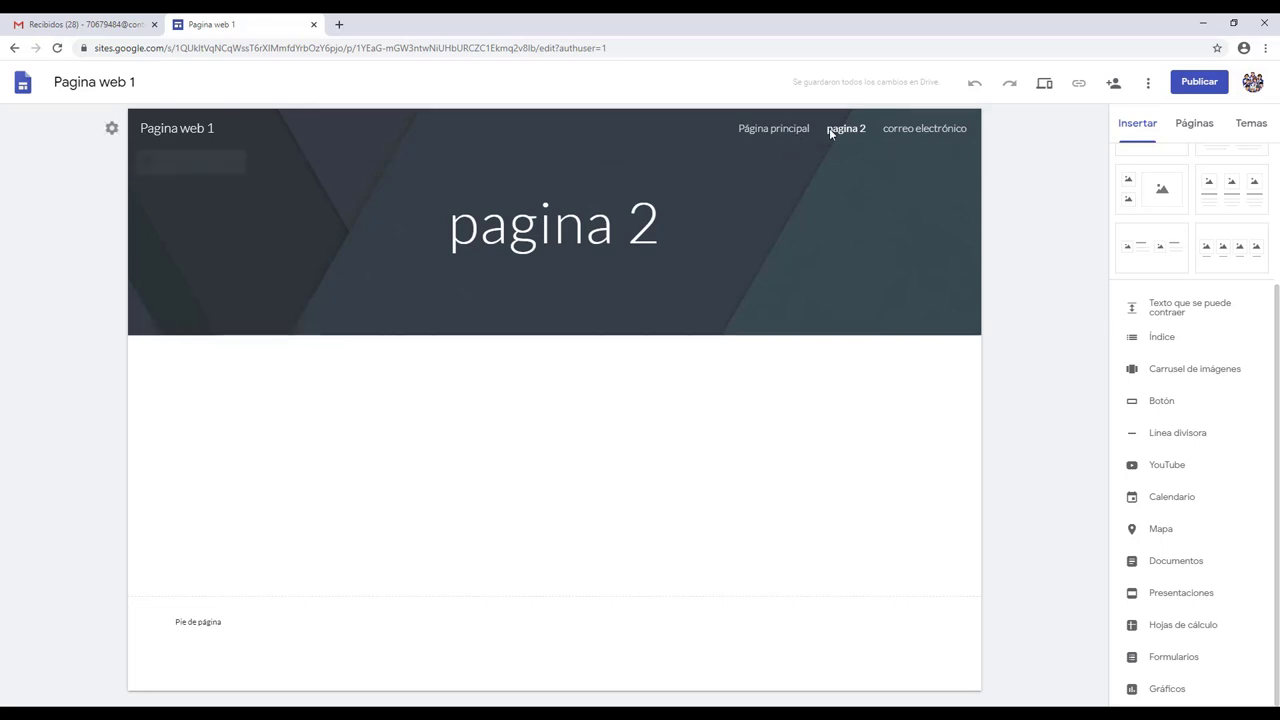
left_click(777, 130)
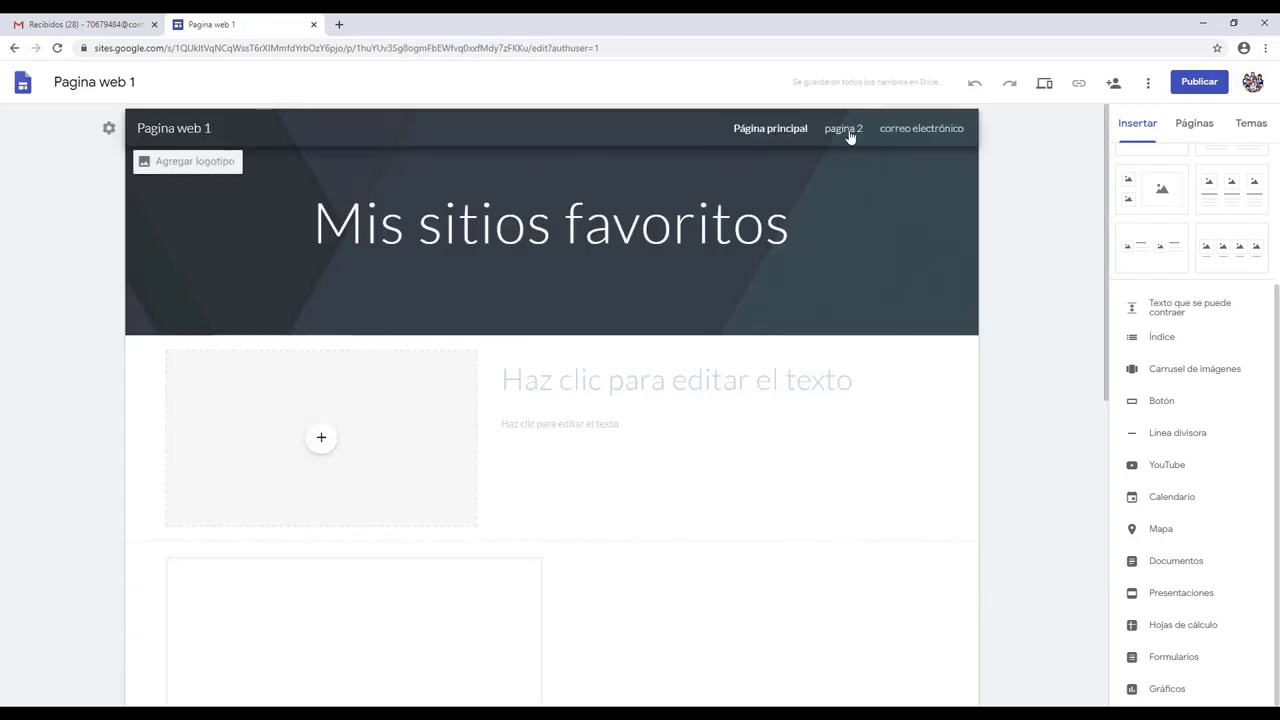
left_click(846, 129)
left_click(911, 129)
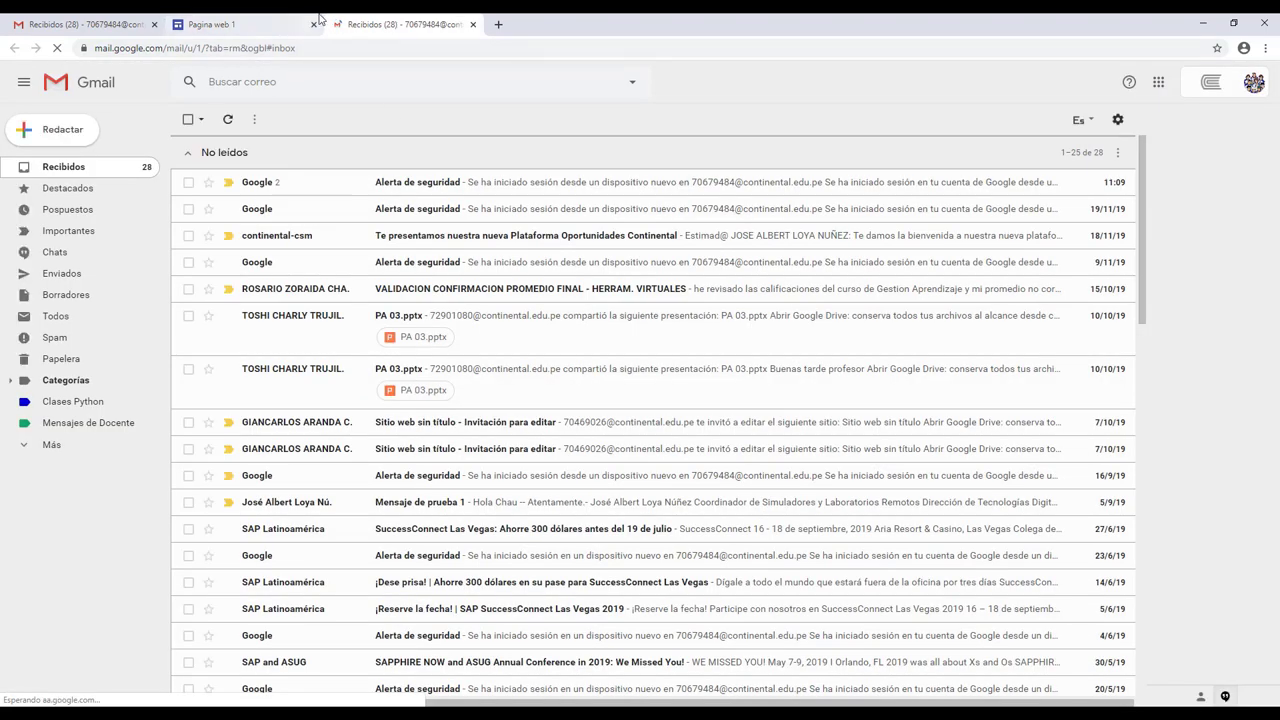
left_click(473, 24)
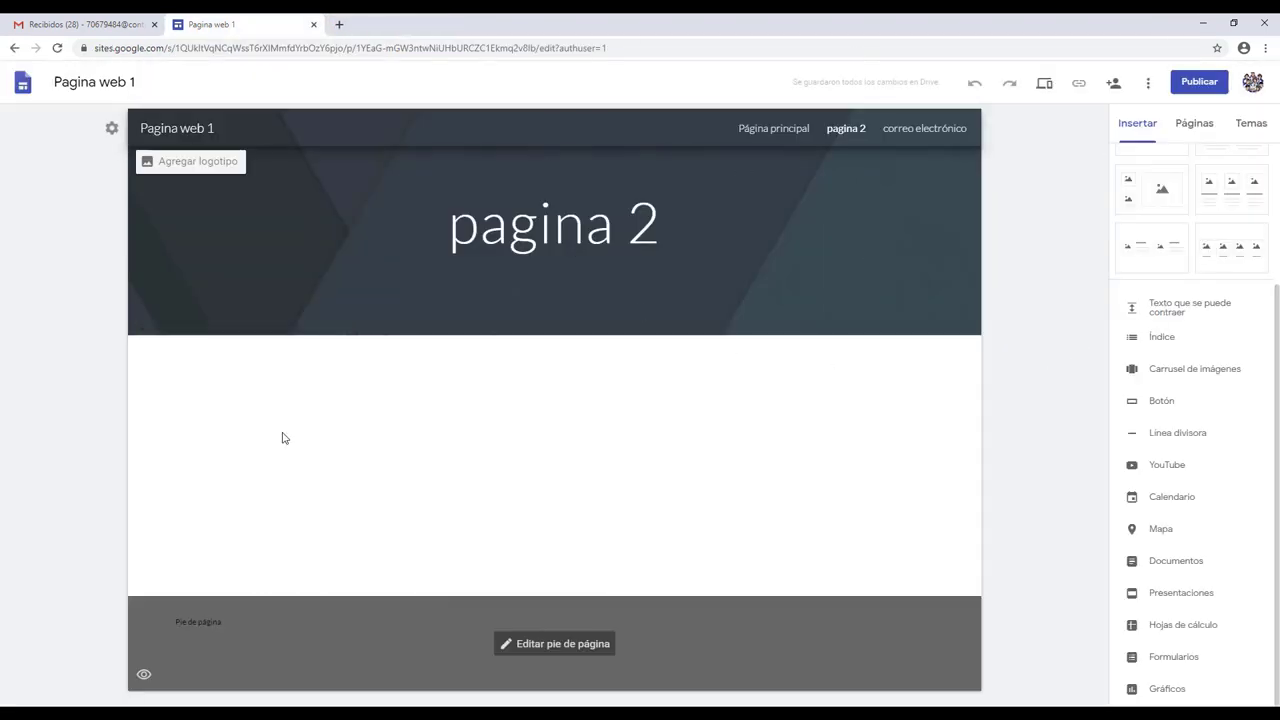
- Set the site's navigation mode to Lateral and view the hint on where its menu pages are edited
left_click(109, 136)
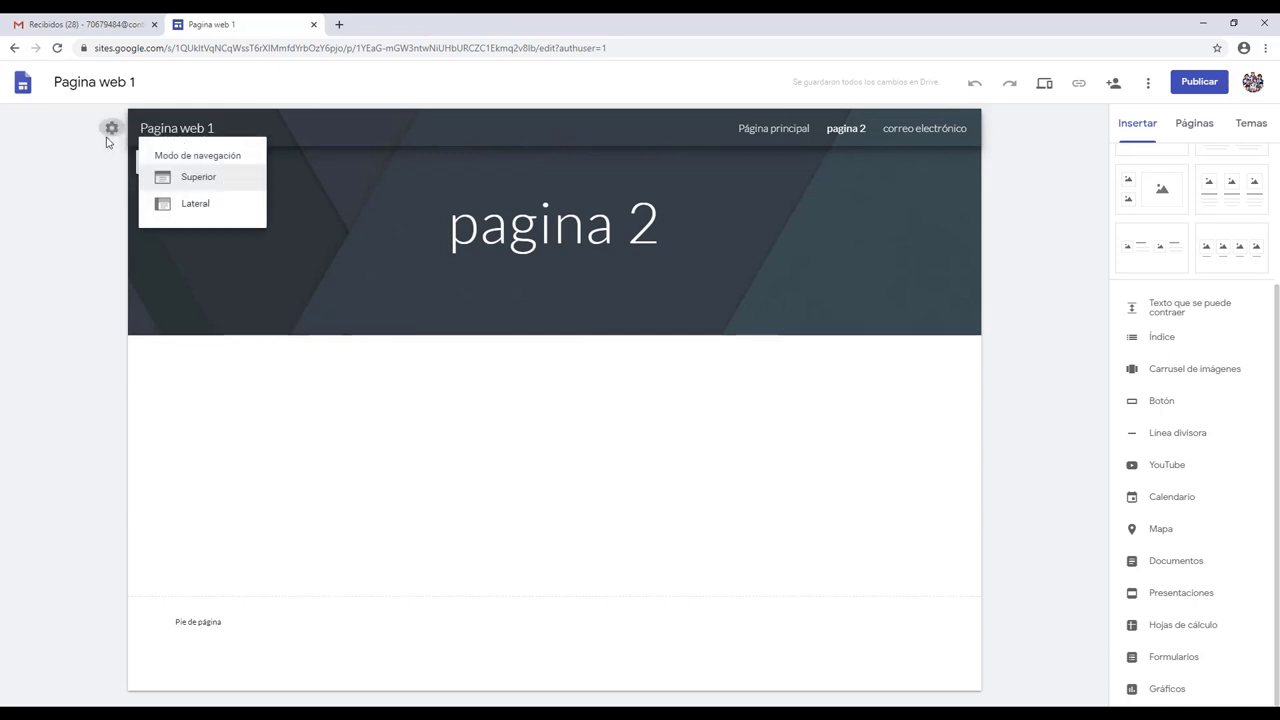
left_click(212, 204)
left_click(143, 127)
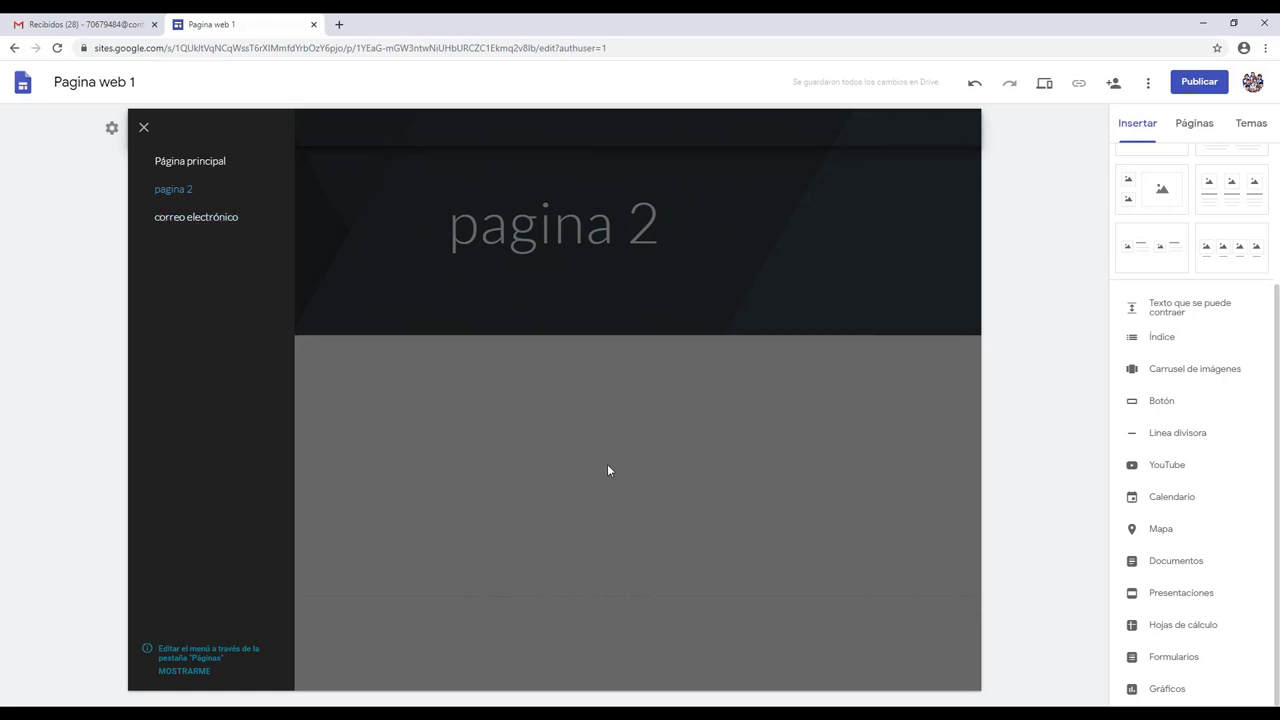
left_click(174, 673)
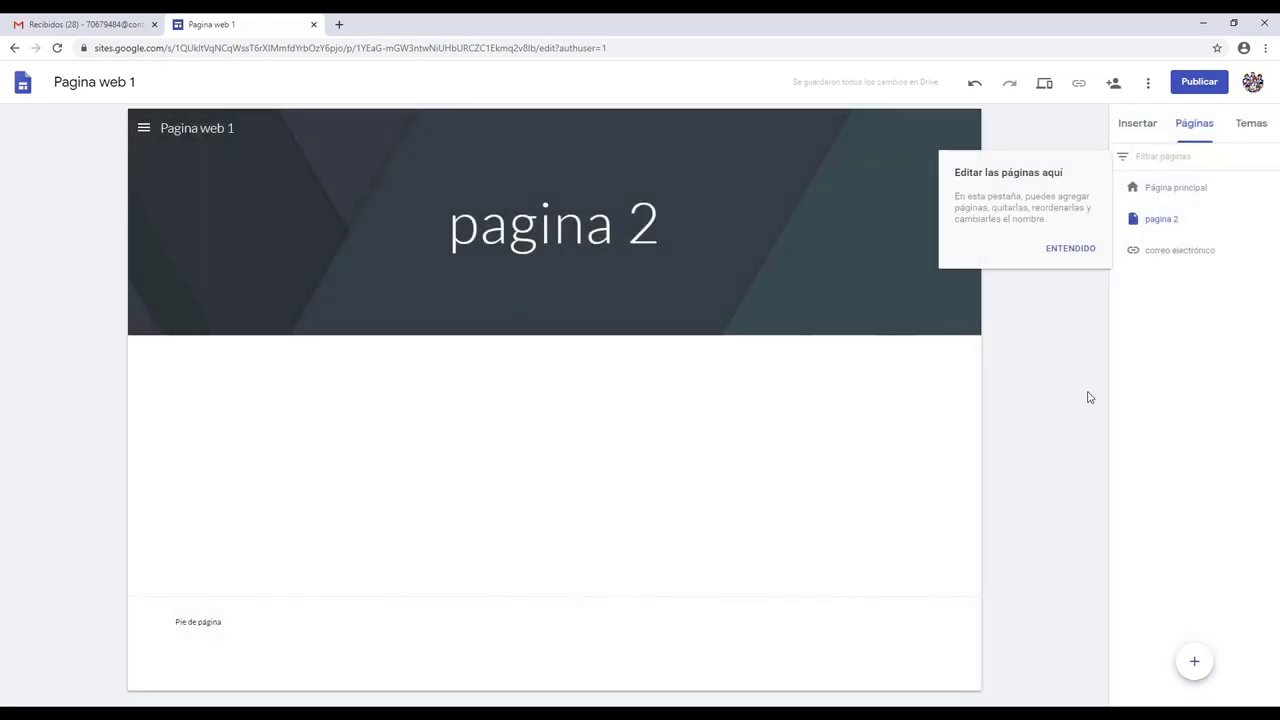
left_click(1071, 250)
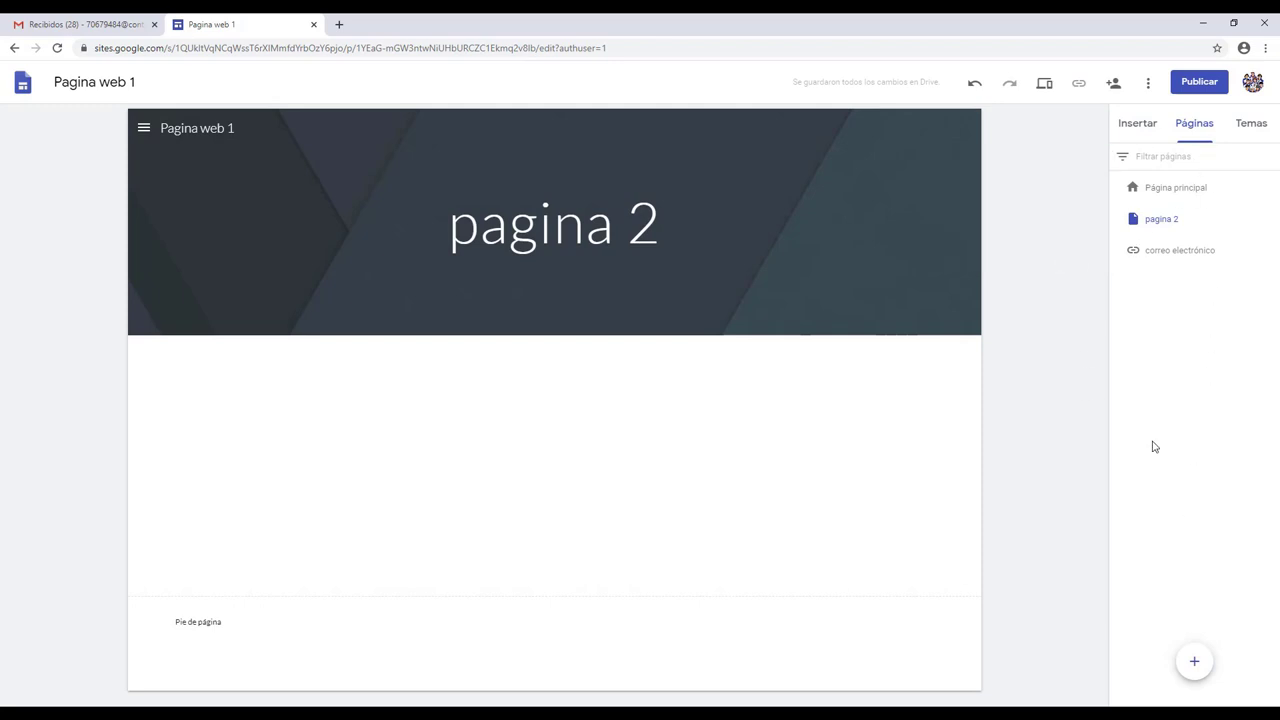
- Test the correo electrónico link from the side navigation menu and close the opened mail page
left_click(143, 128)
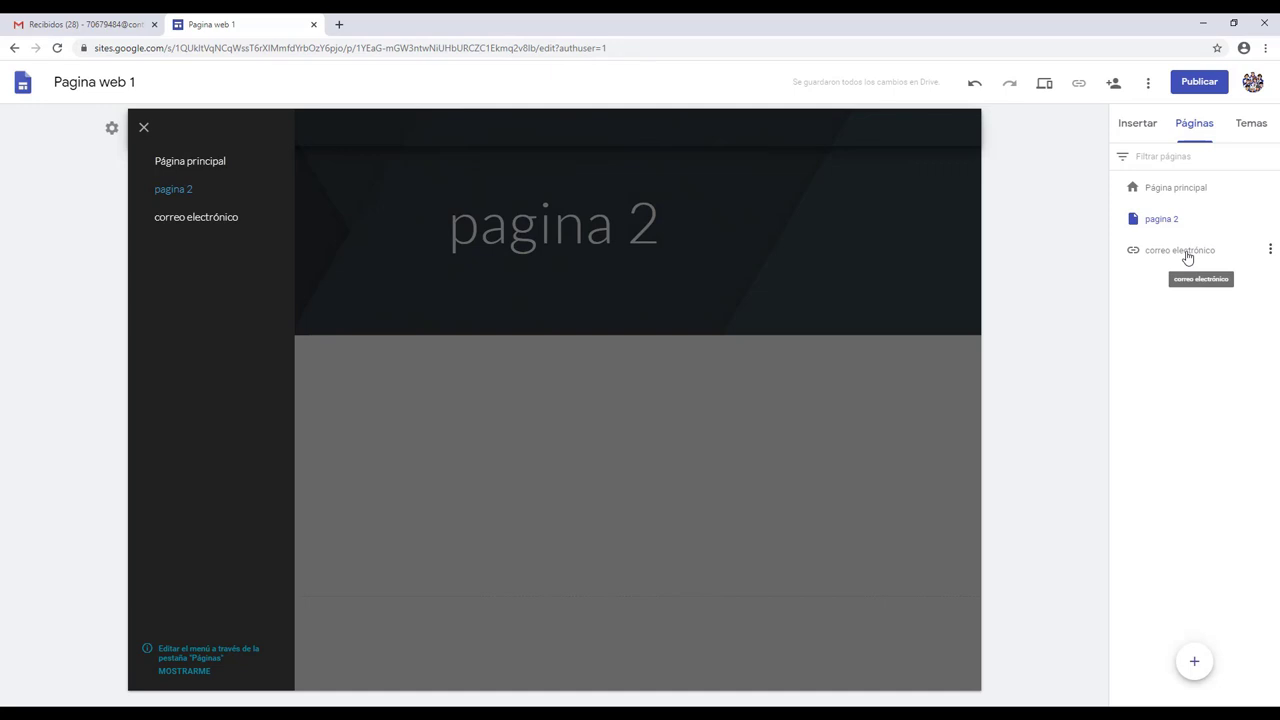
left_click(179, 220)
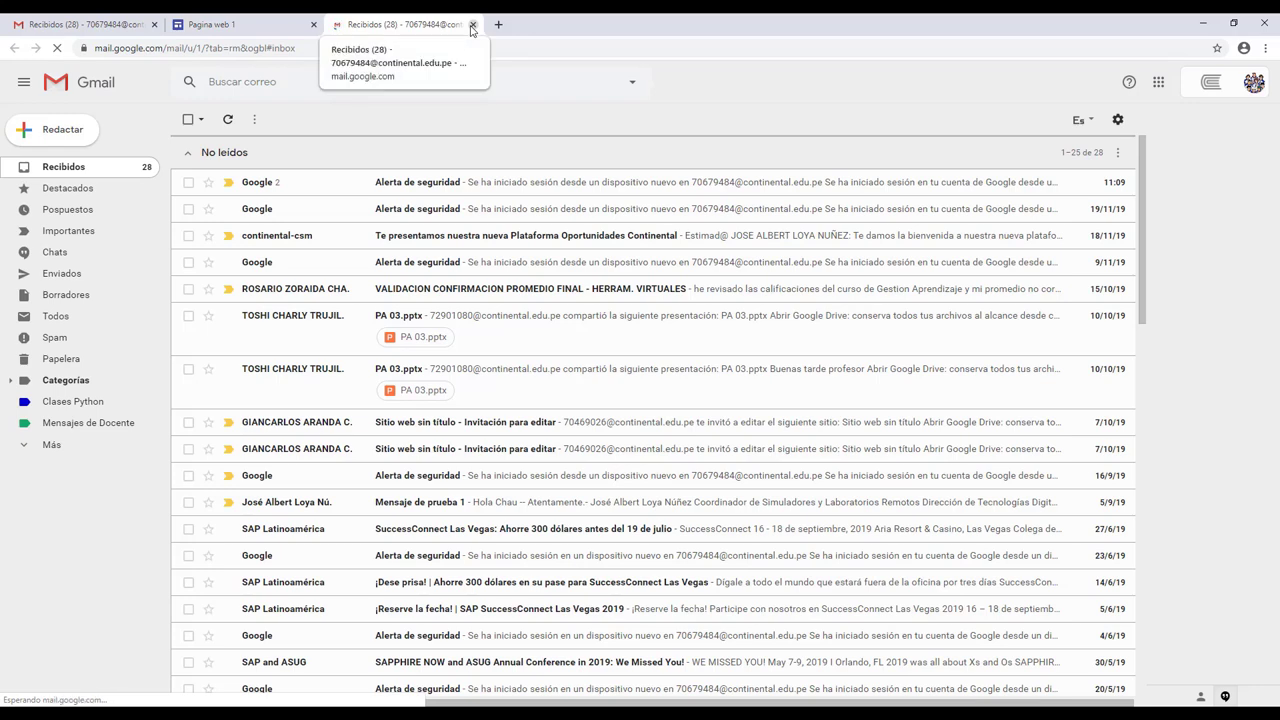
left_click(473, 25)
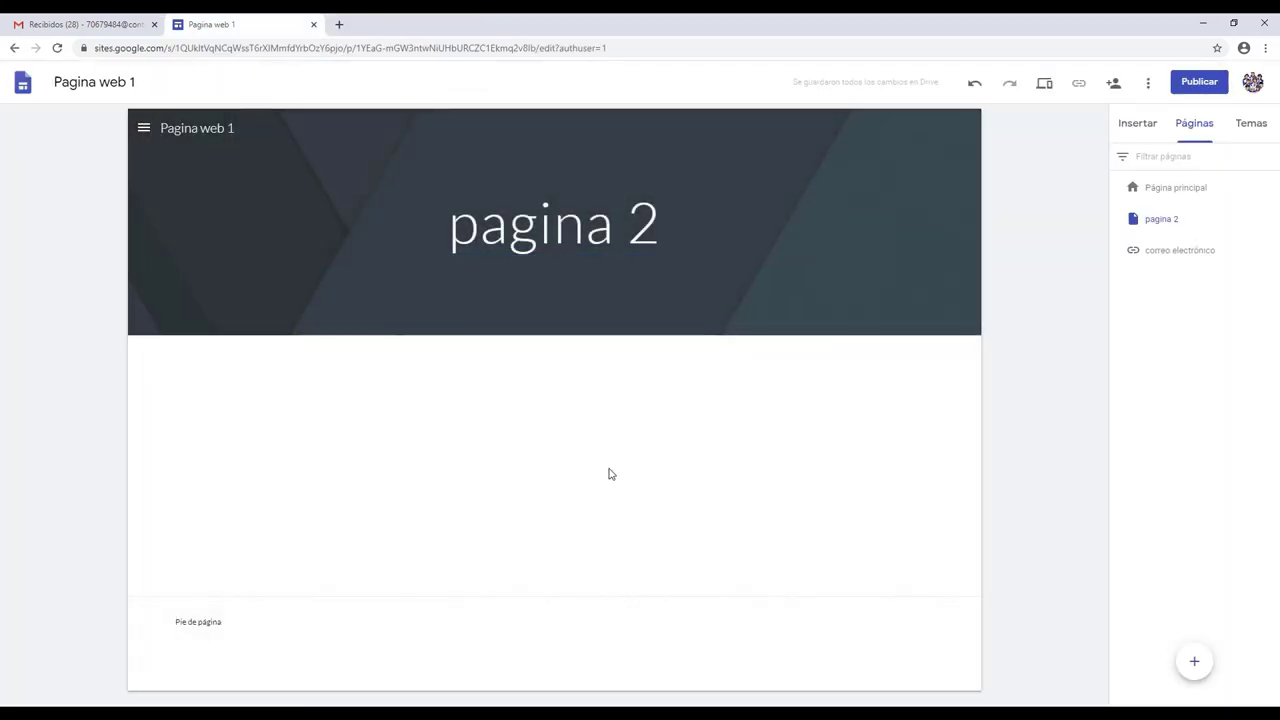
- Apply the Impresión theme to the site and return to the insertable elements
left_click(1245, 126)
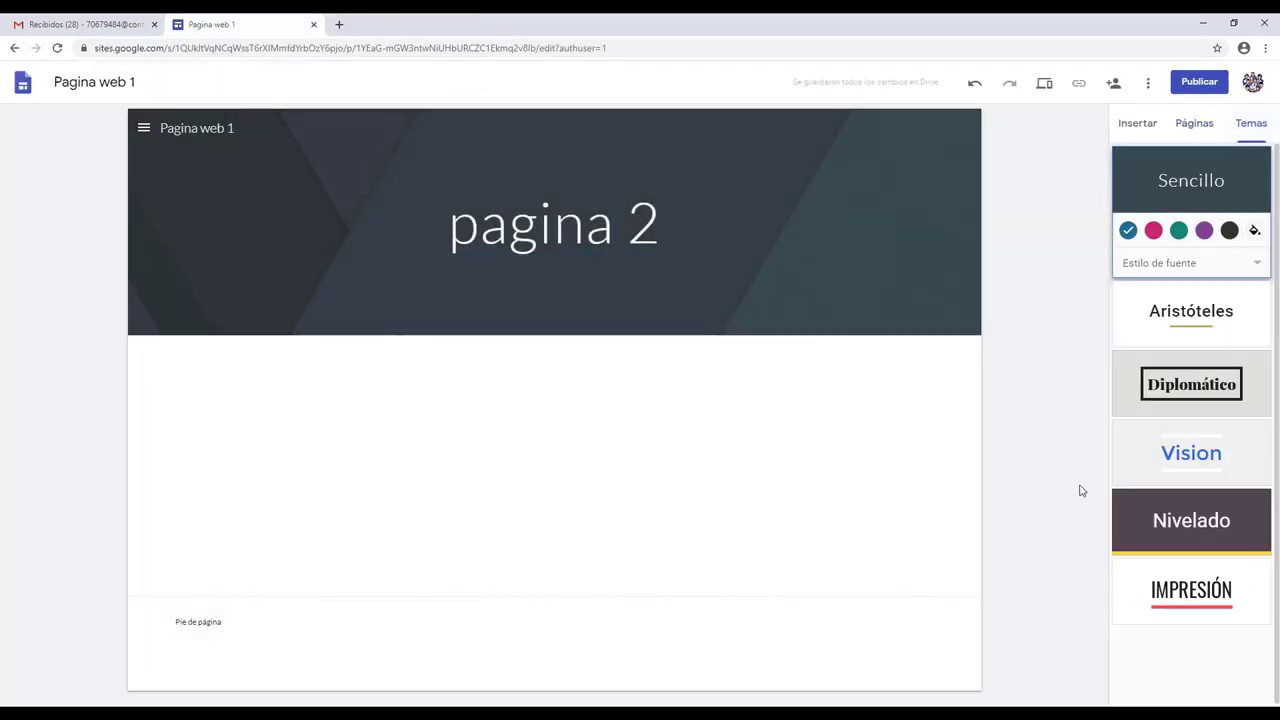
left_click(1168, 587)
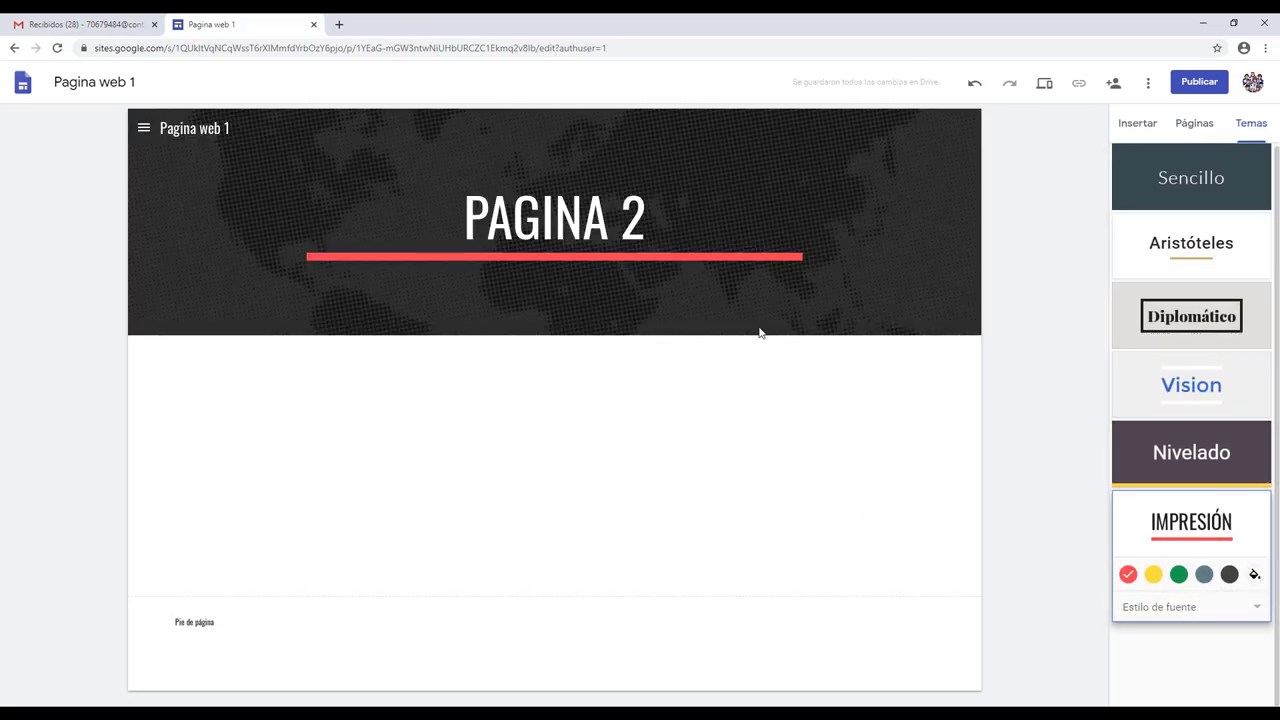
left_click(1133, 126)
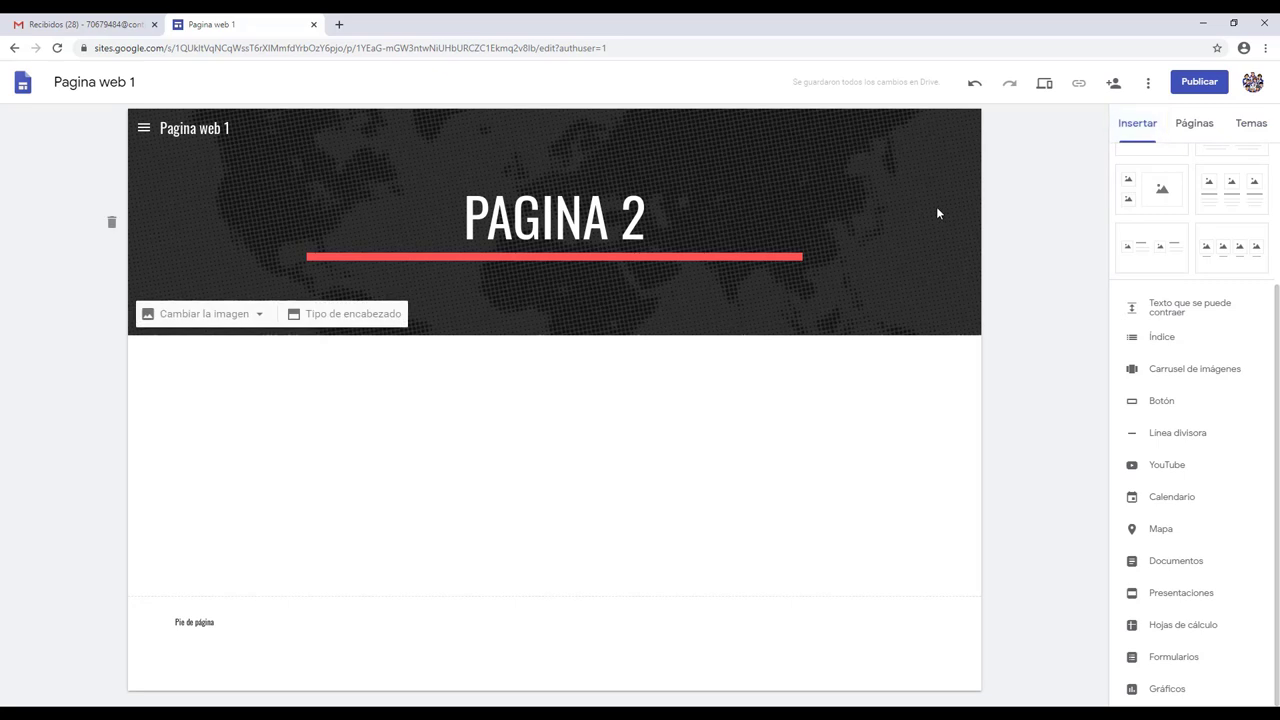
- View the options for changing the header image of pagina 2 without choosing one
left_click(937, 208)
left_click(215, 320)
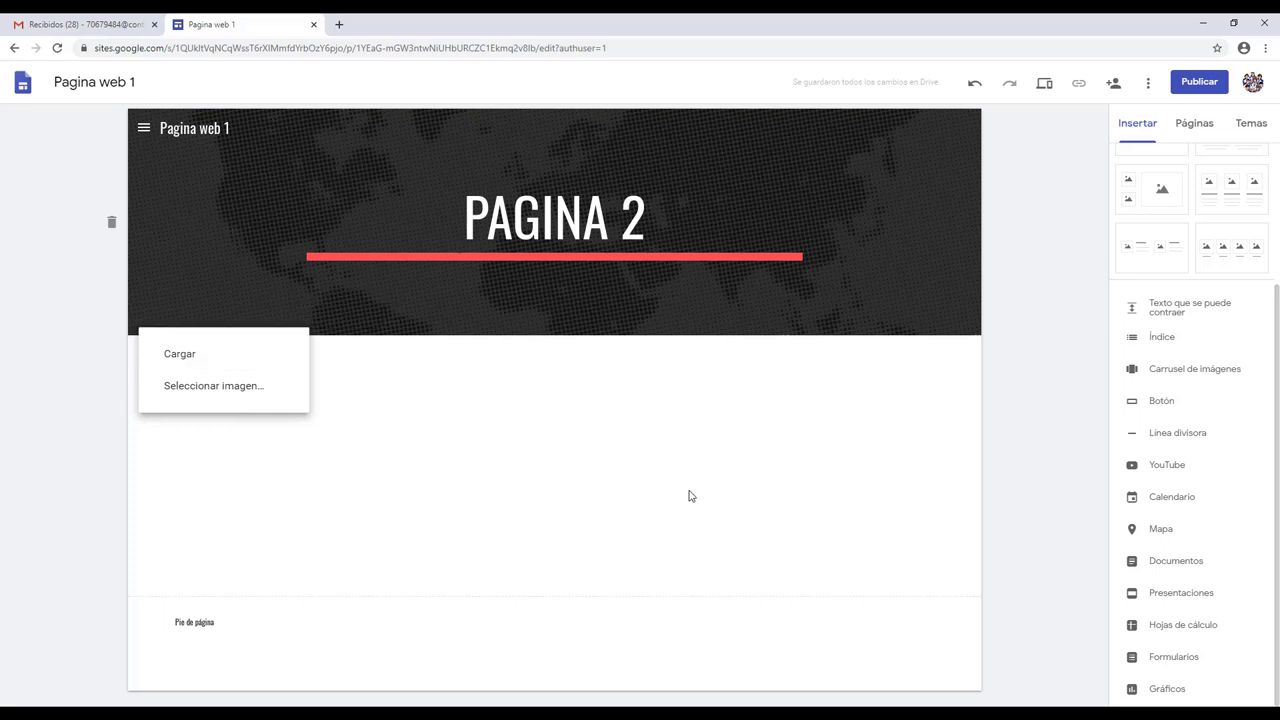
left_click(544, 561)
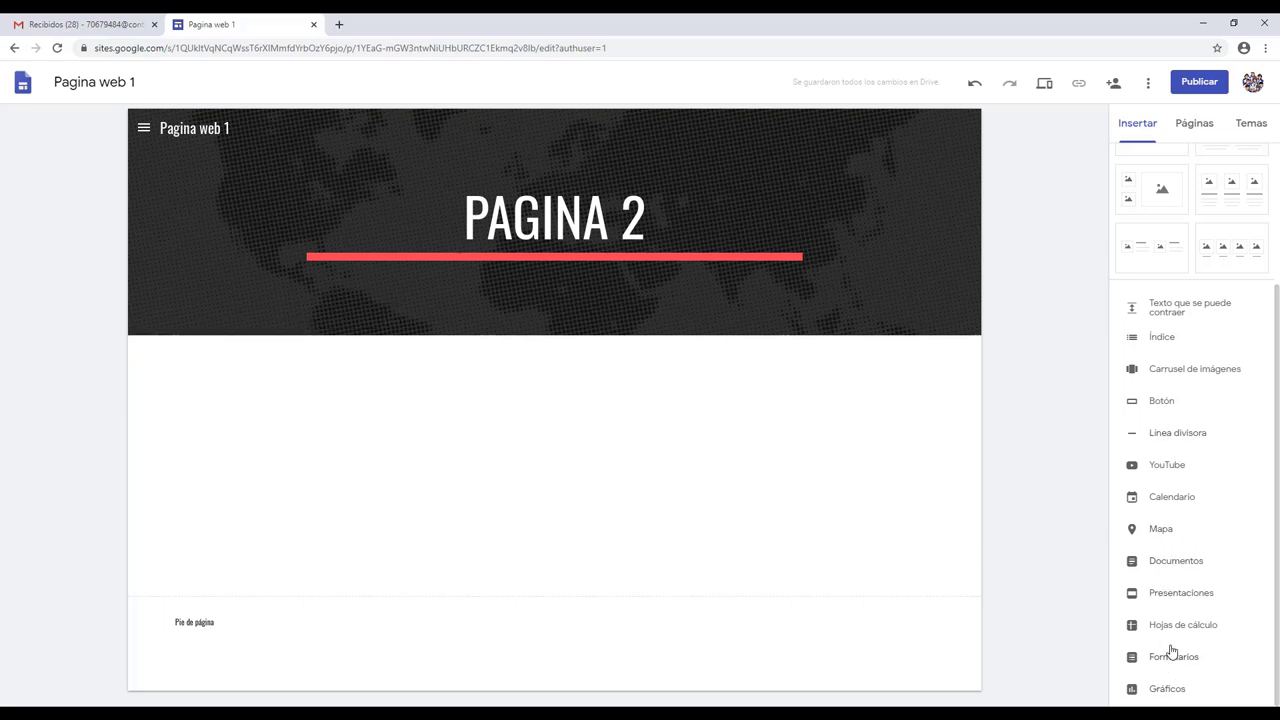
- Embed the account owner's calendar below the pagina 2 header and widen it to the full content width
left_click(1140, 500)
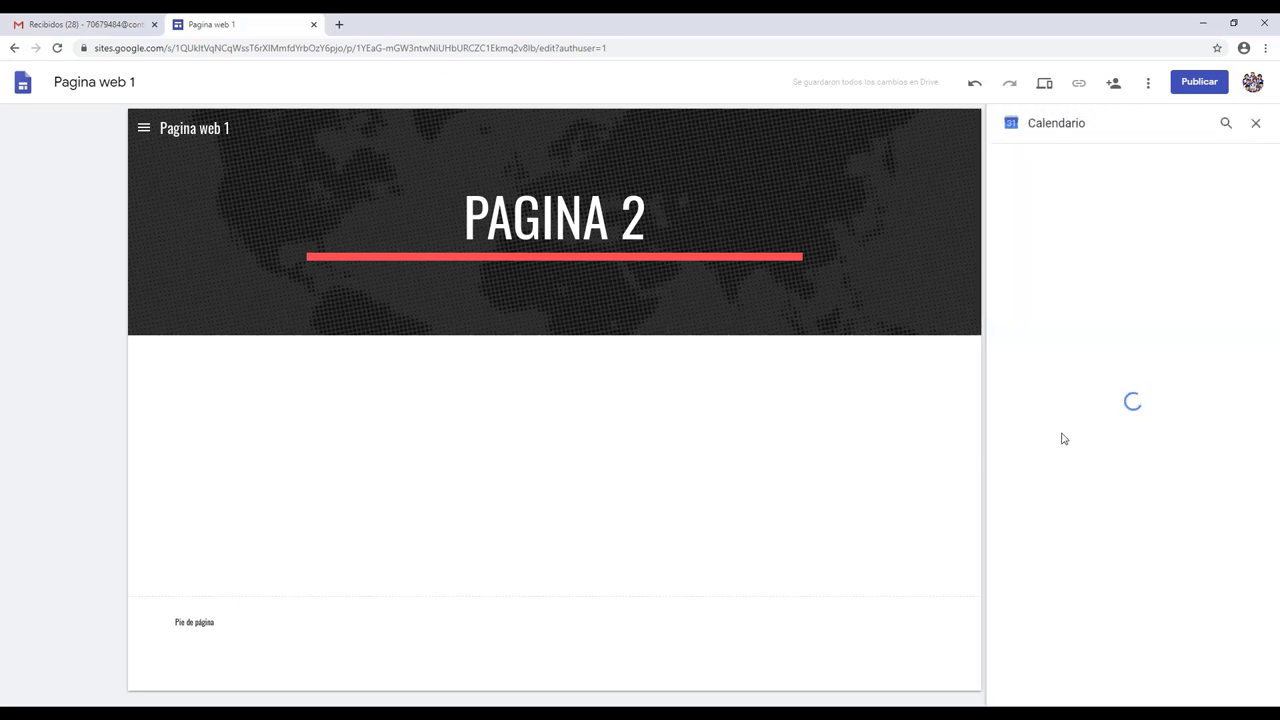
left_click(1080, 205)
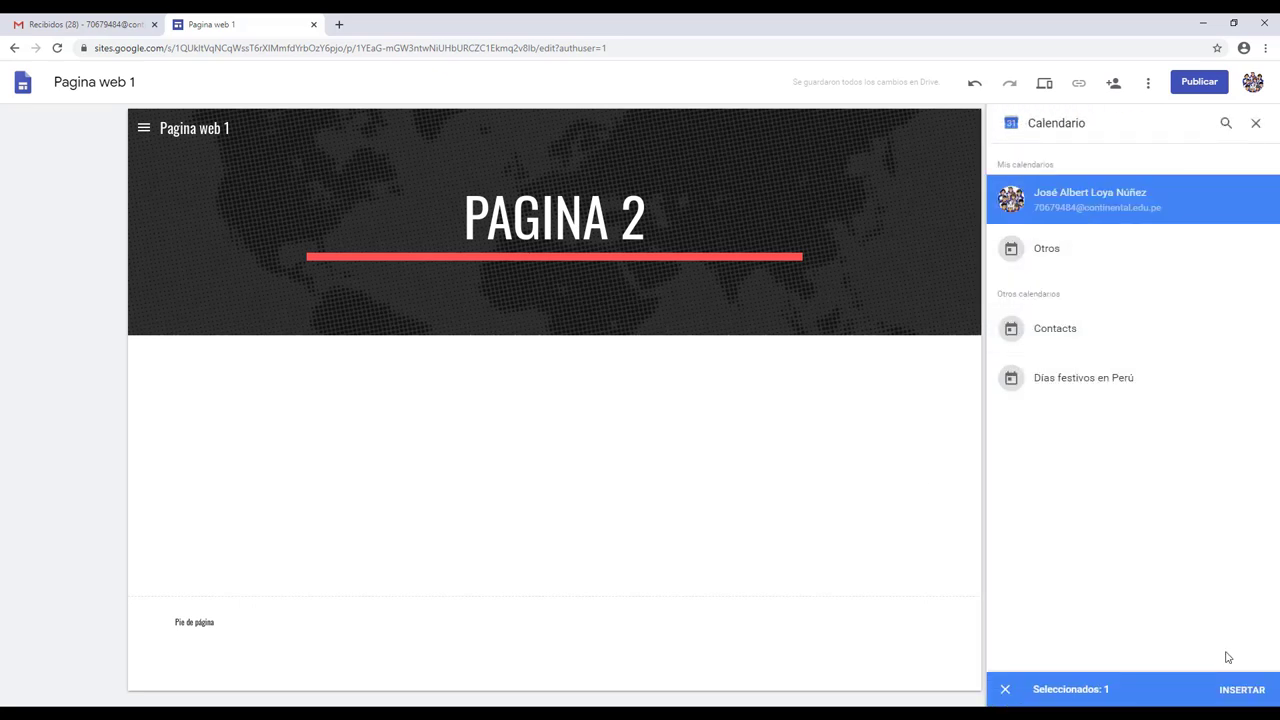
left_click(1229, 690)
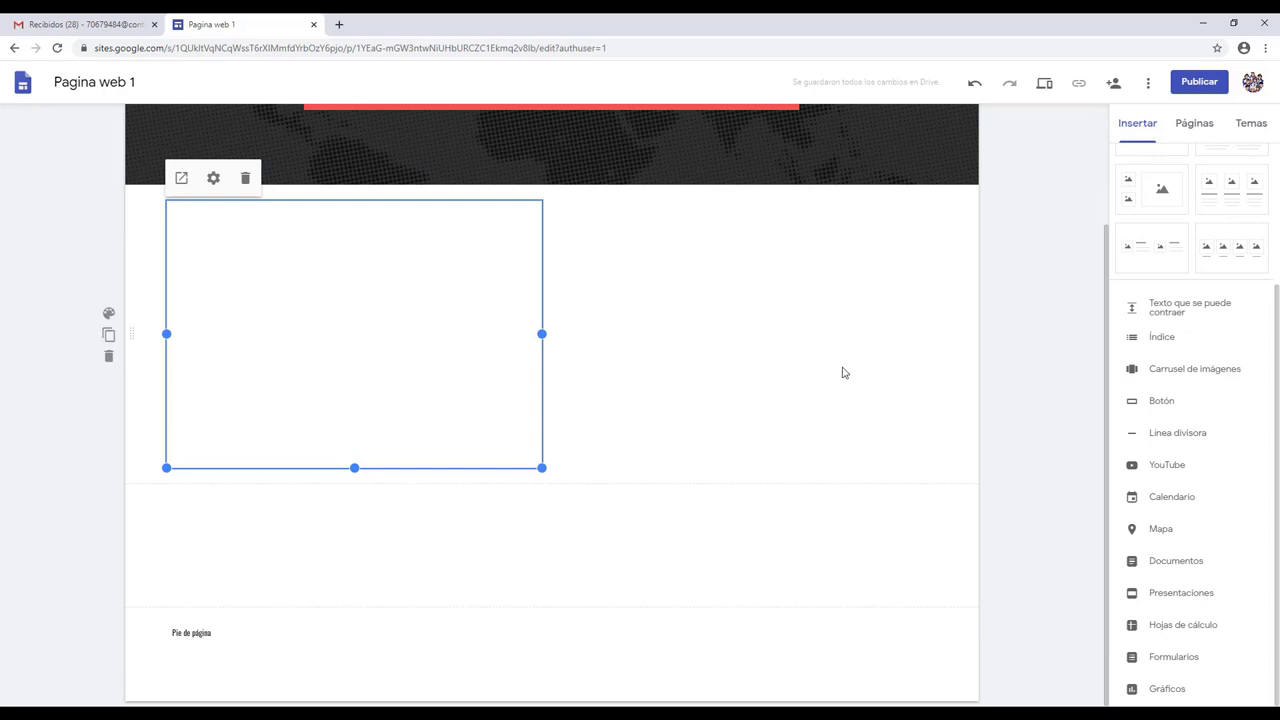
left_click_drag(543, 334, 936, 334)
left_click(1009, 325)
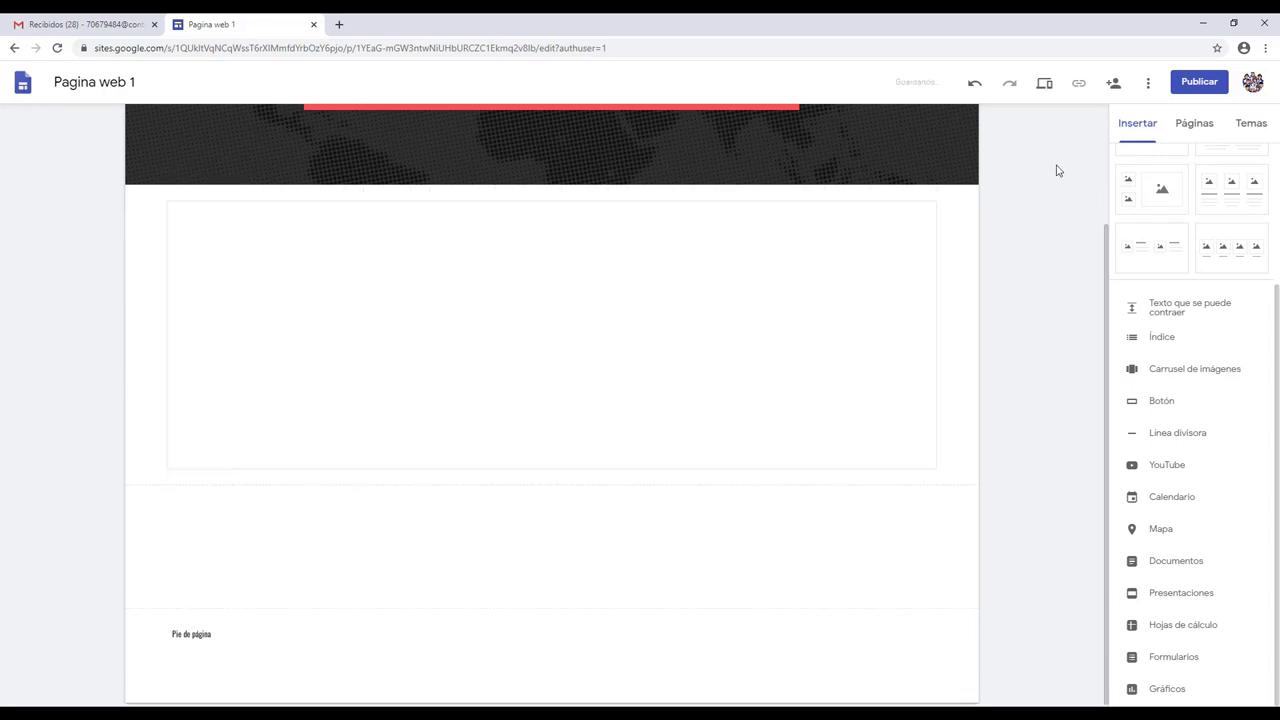
- Open Página principal and review its header, layout and embedded files in the Impresión theme
left_click(1174, 130)
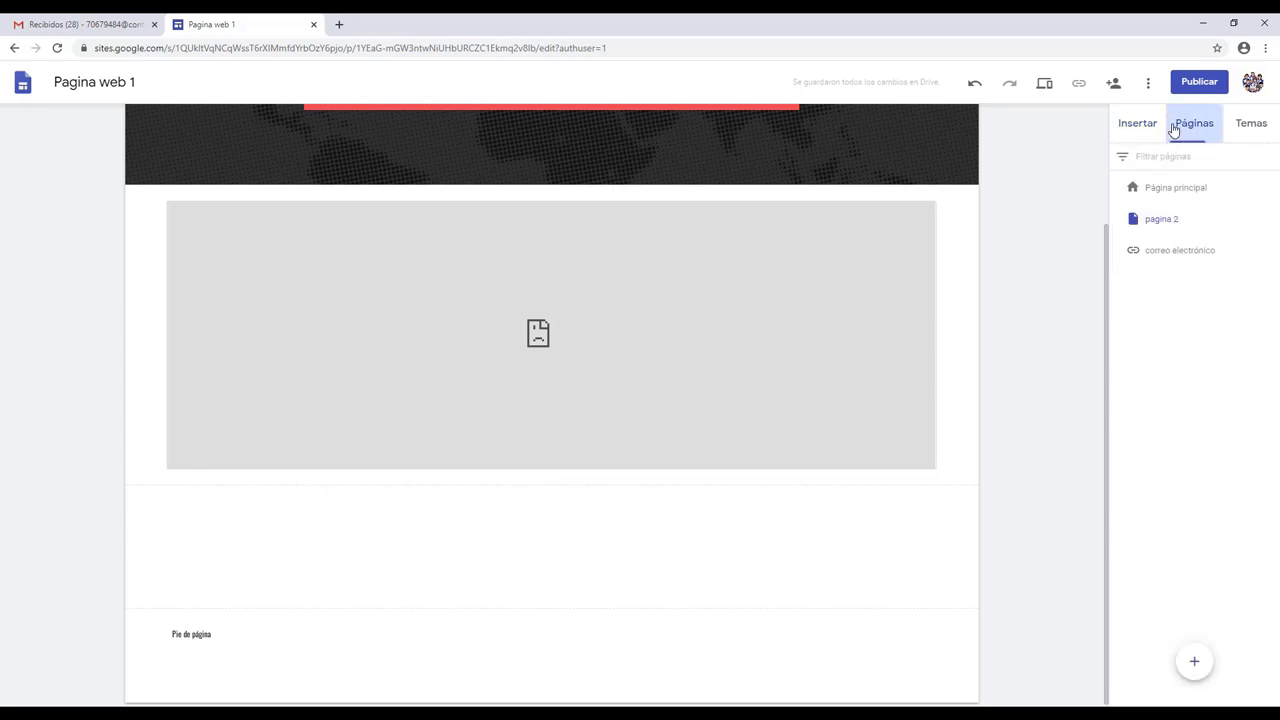
left_click(1181, 188)
scroll(670, 633, "down", 6)
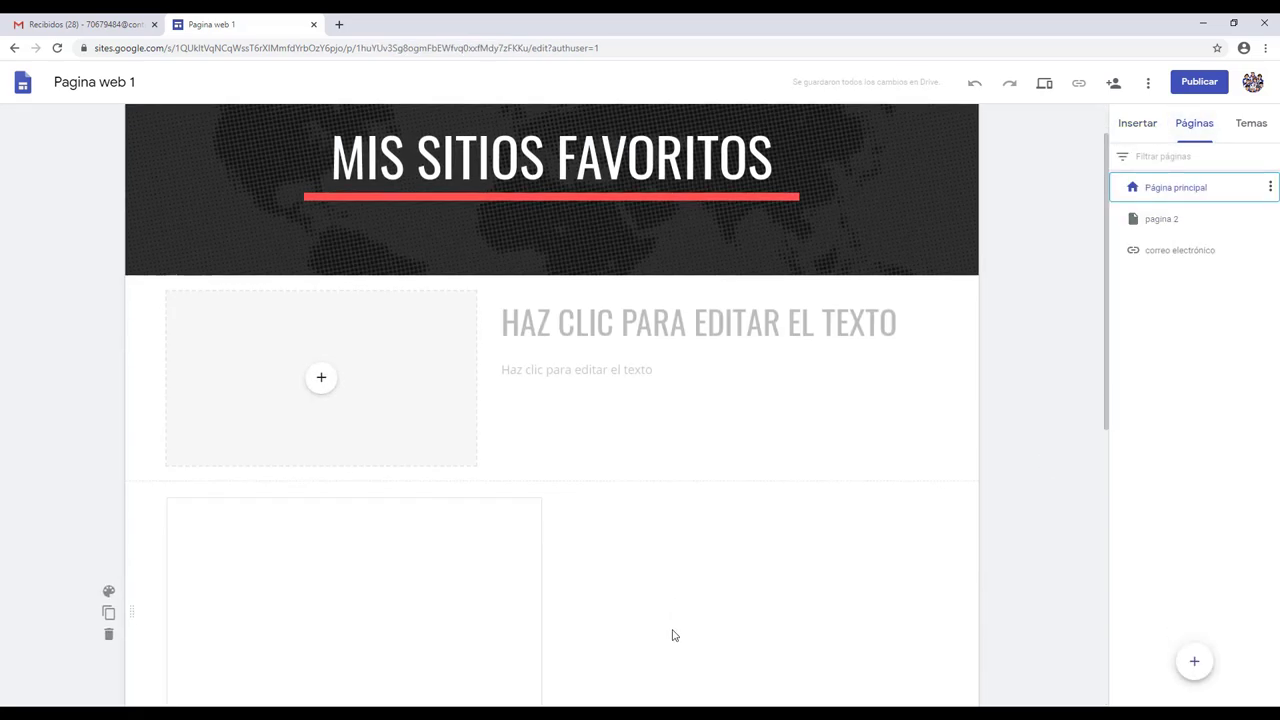
scroll(660, 630, "up", 3)
scroll(660, 620, "down", 3)
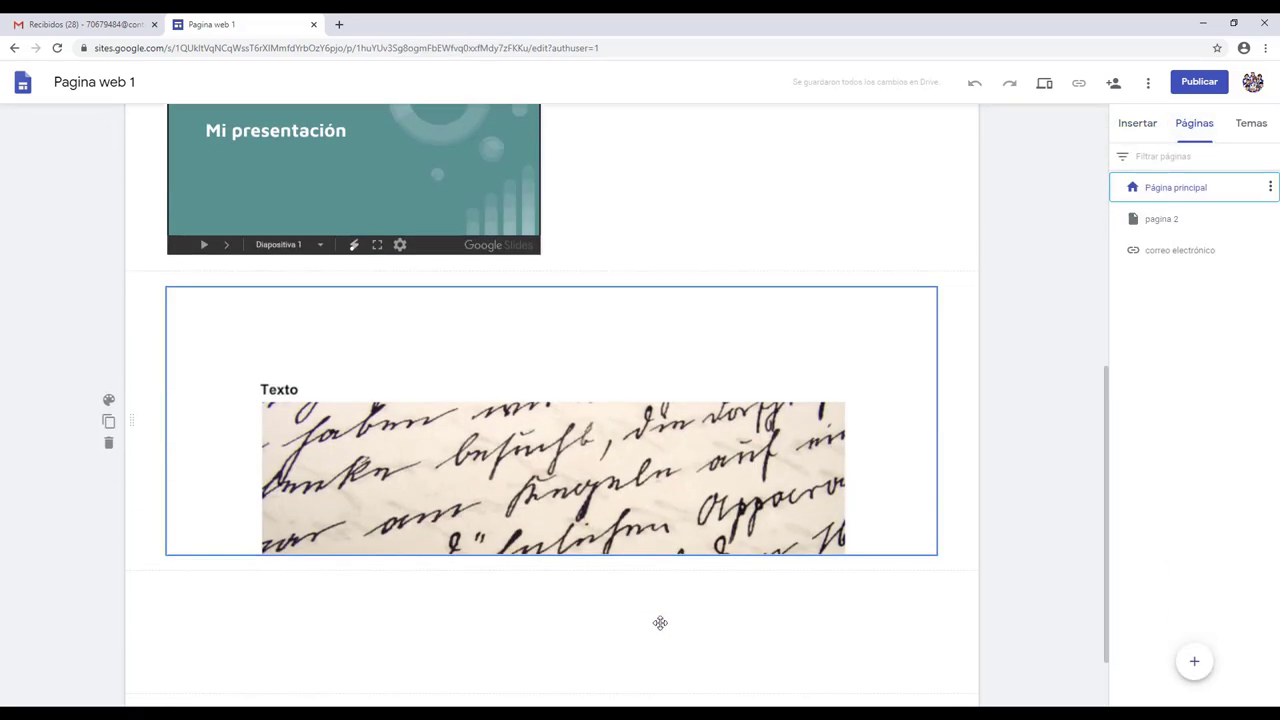
scroll(655, 605, "up", 3)
scroll(509, 386, "up", 3)
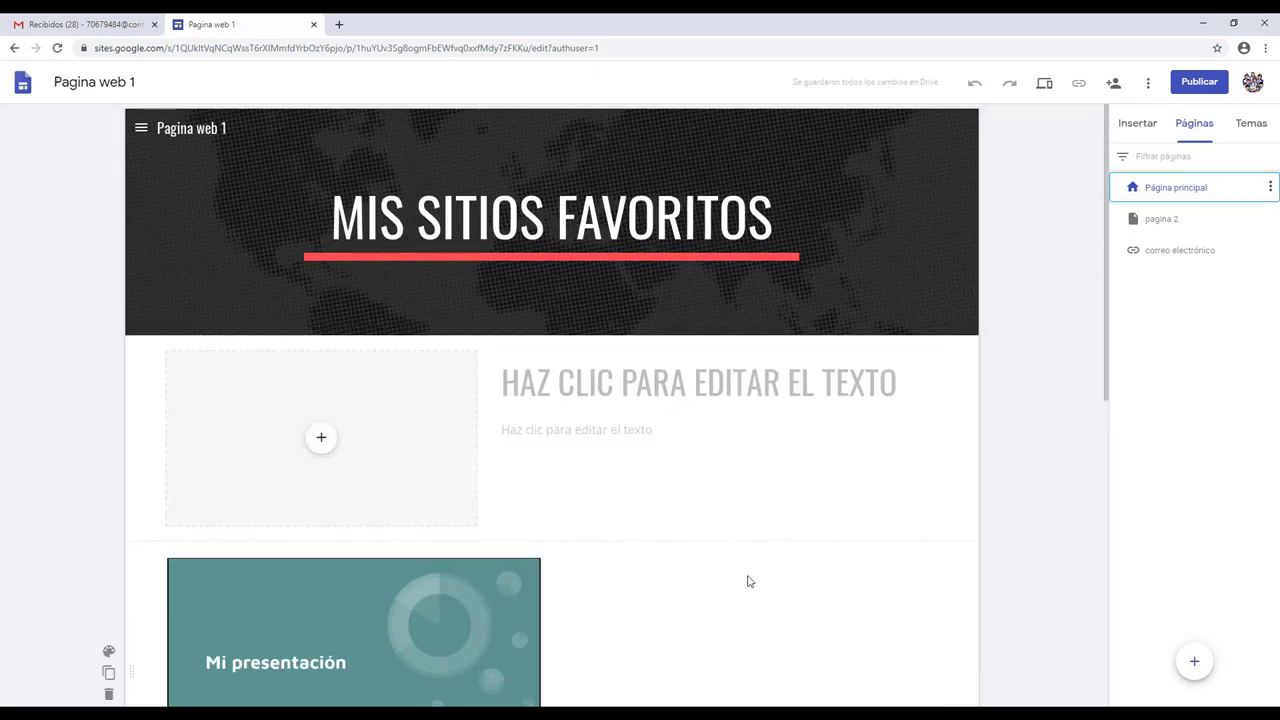
- Add a collapsible text block and an empty text box below the embedded document on Página principal
scroll(750, 585, "down", 6)
left_click(1140, 125)
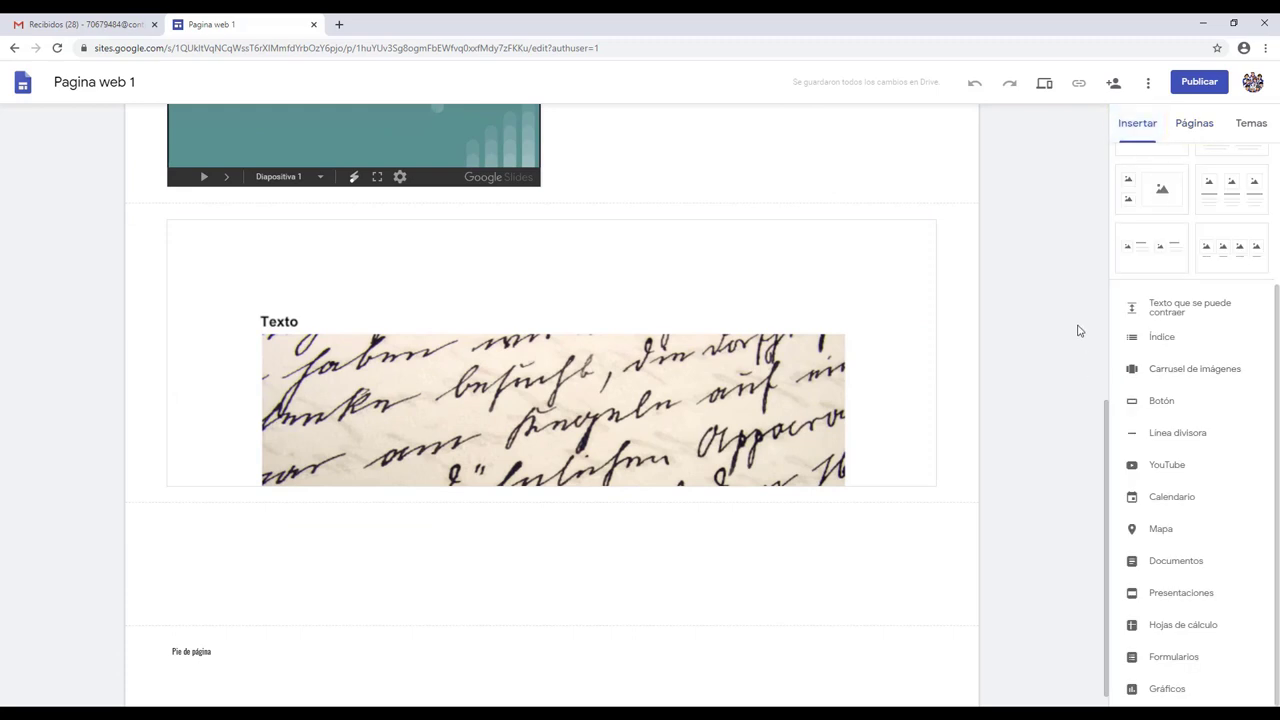
scroll(985, 505, "down", 1)
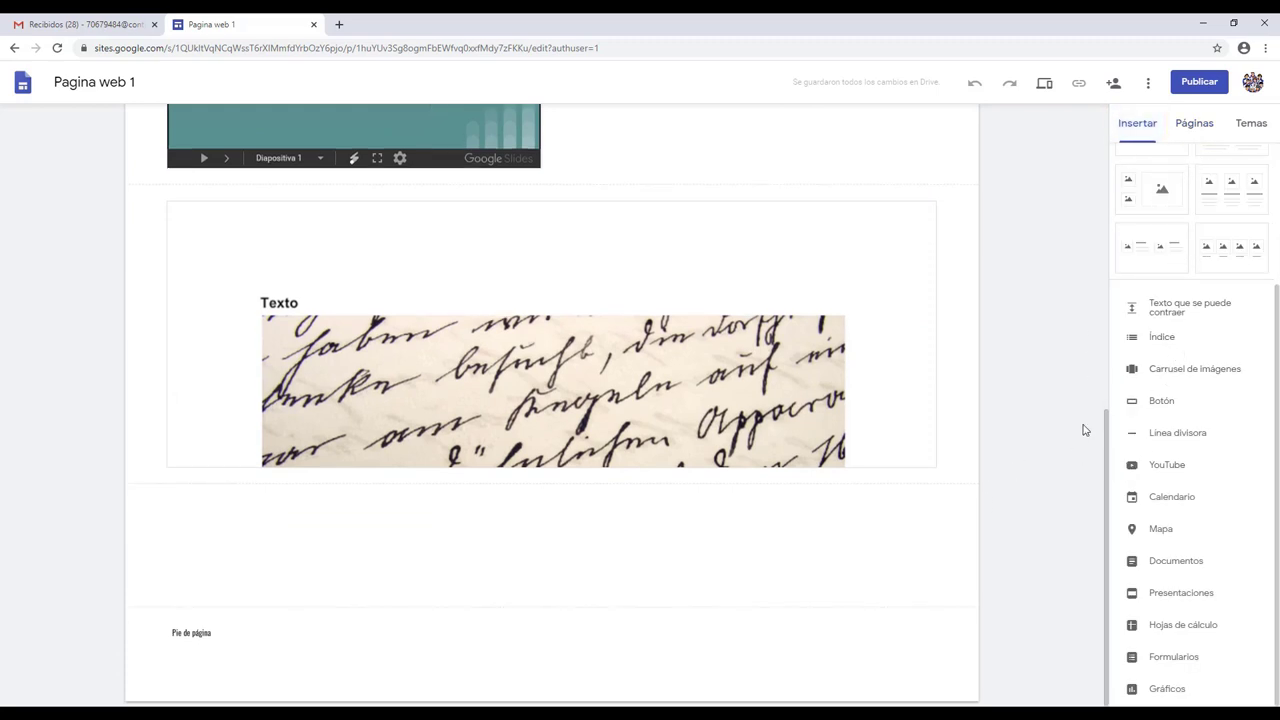
left_click(1165, 312)
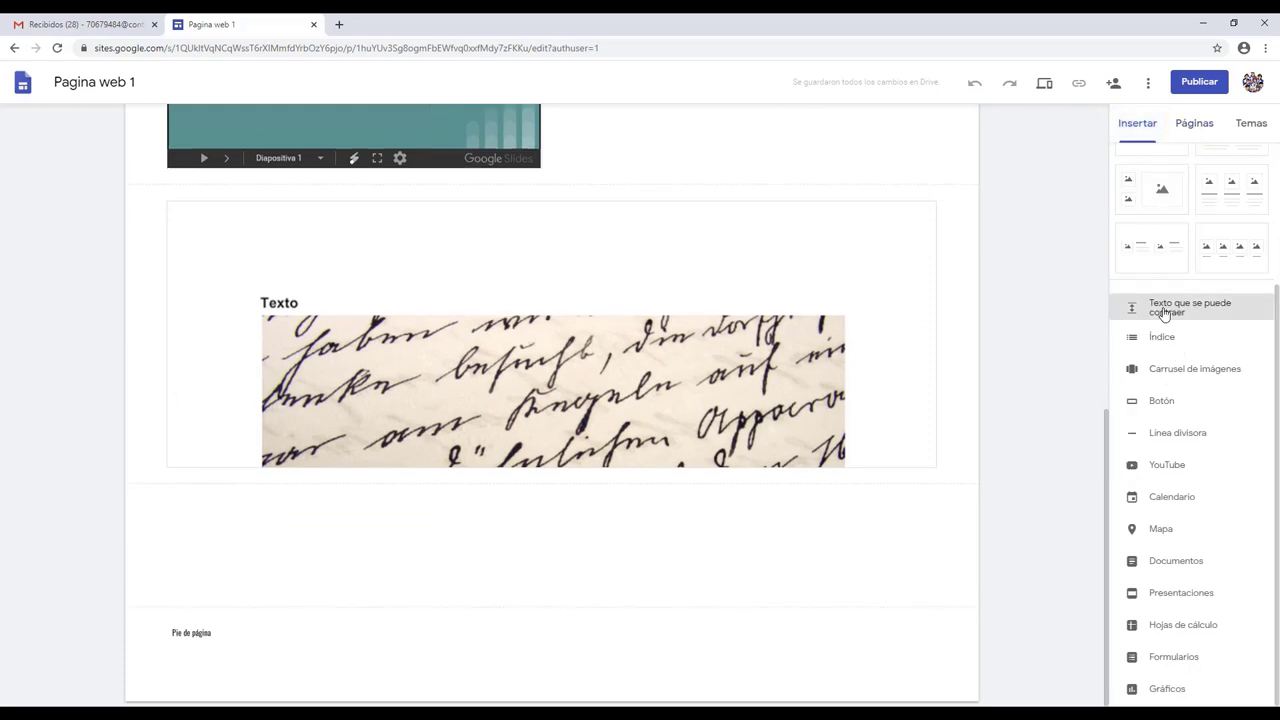
left_click(793, 554)
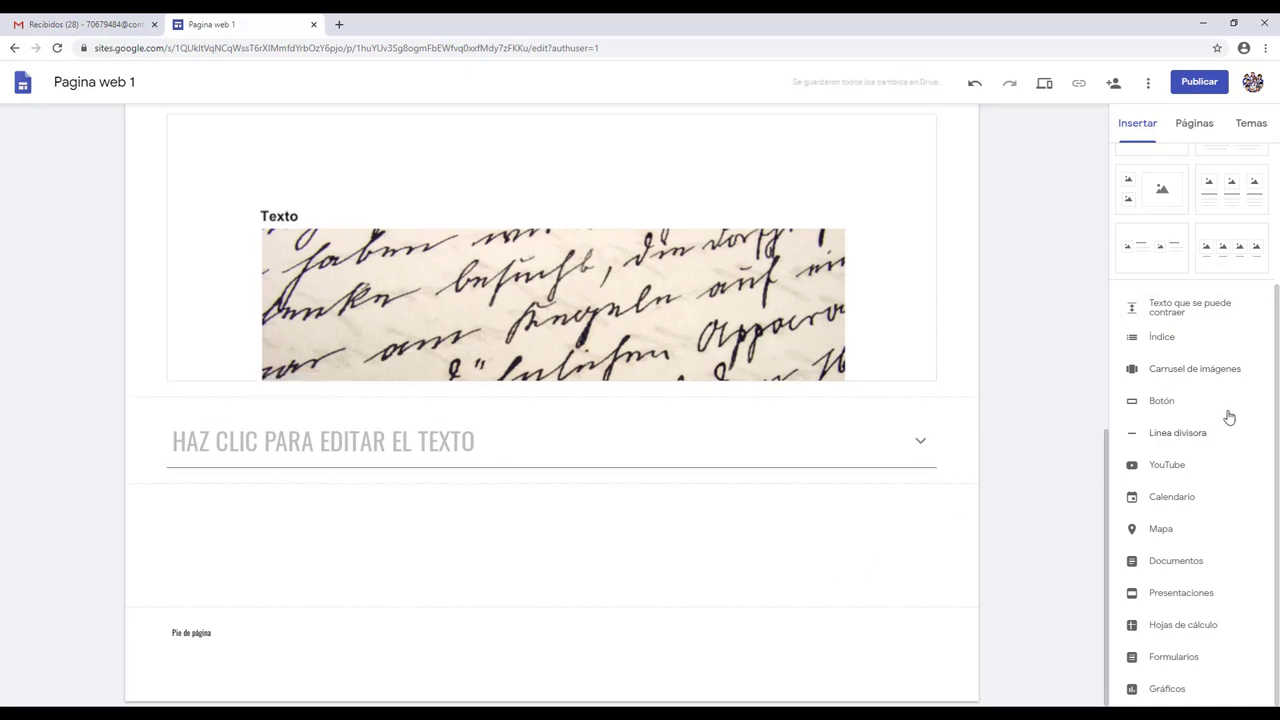
scroll(1229, 417, "up", 3)
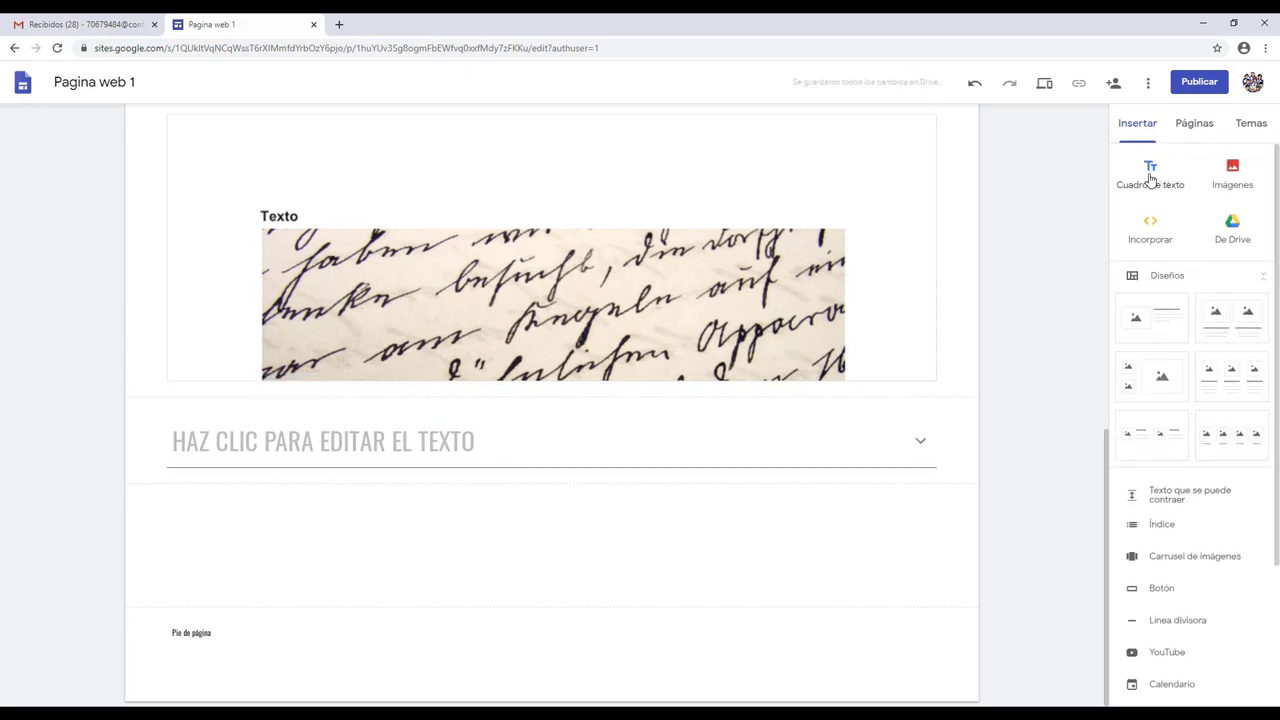
left_click(1150, 180)
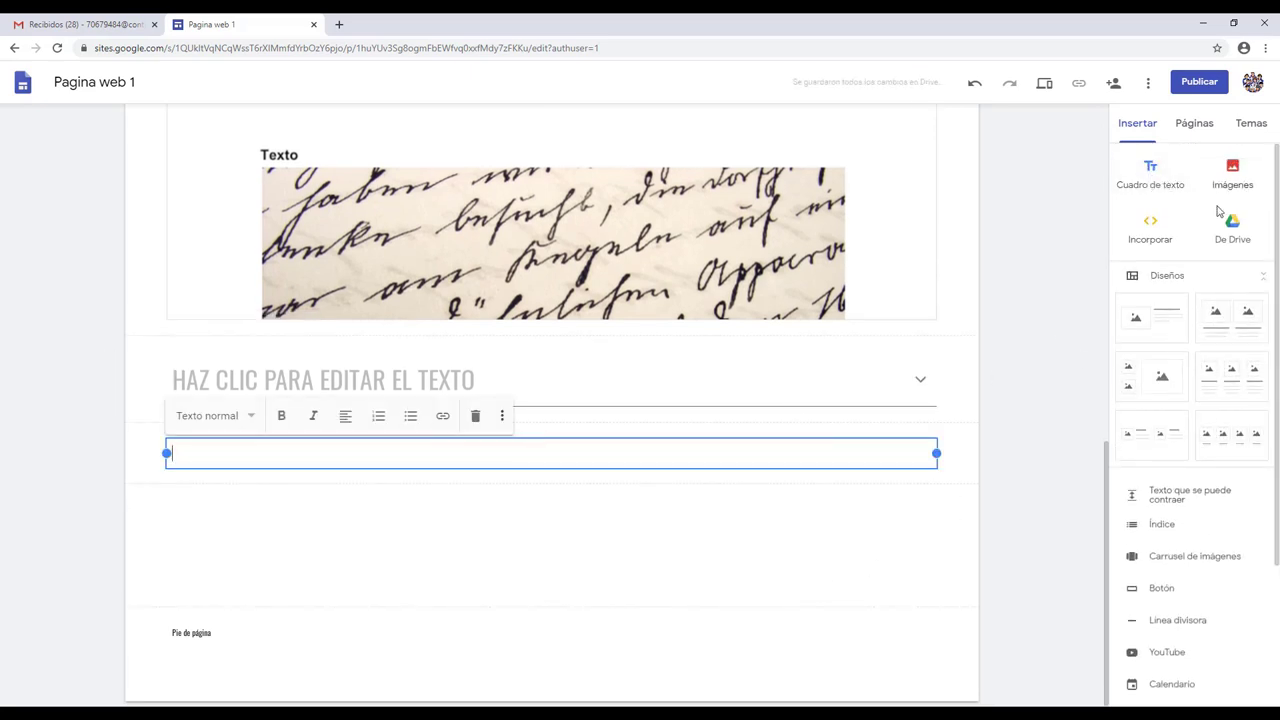
- View the embed-from-web code option, cancel it without embedding anything, and return to the page header
left_click(1153, 237)
left_click(545, 348)
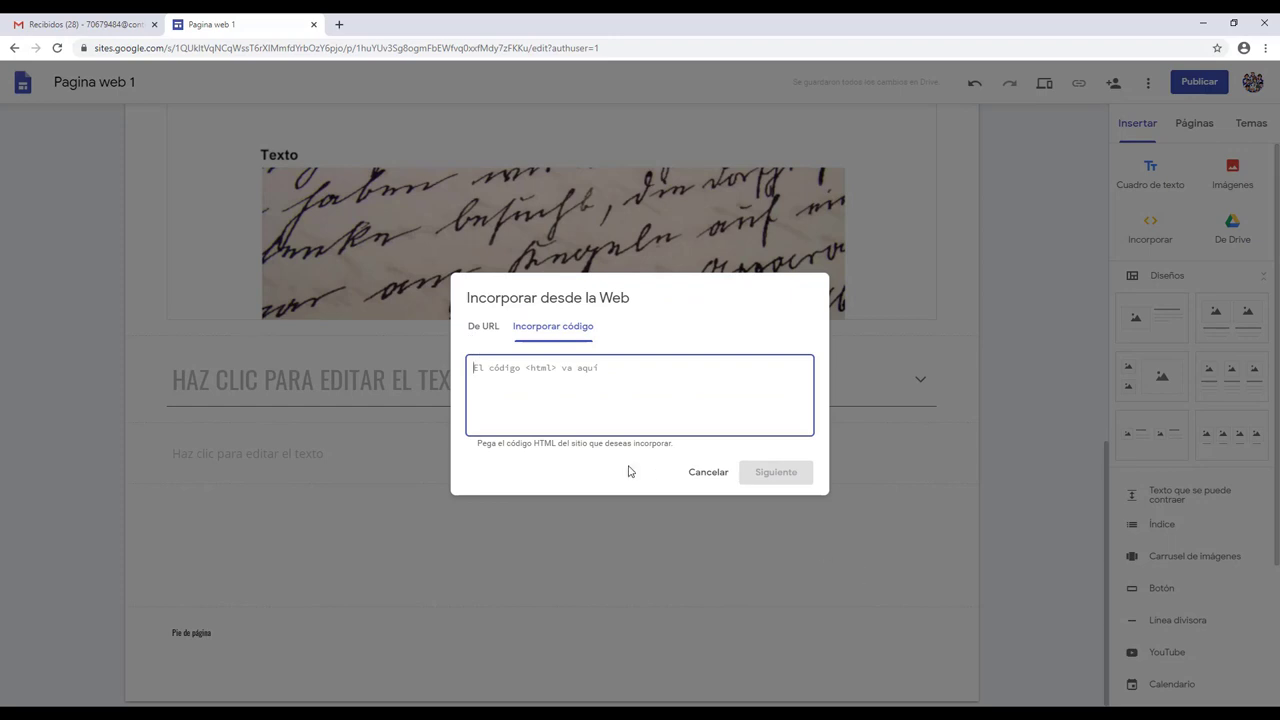
left_click(690, 476)
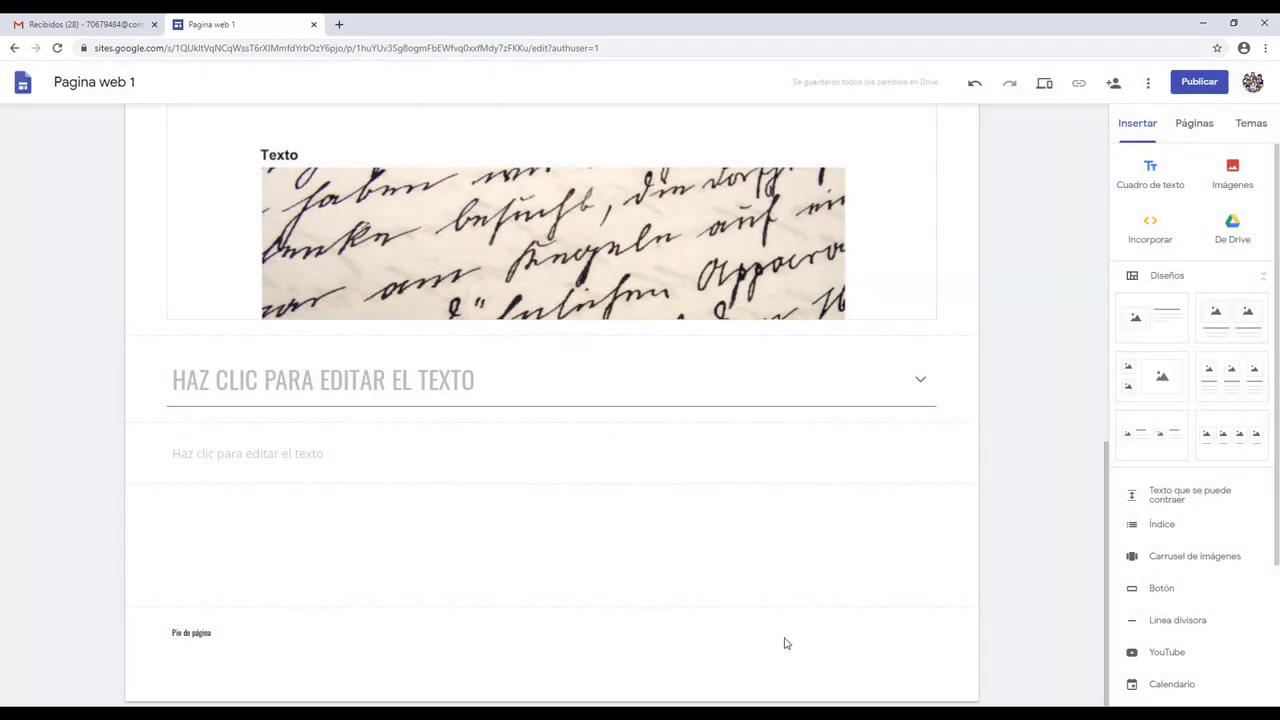
mouse_move(711, 643)
scroll(1190, 603, "down", 2)
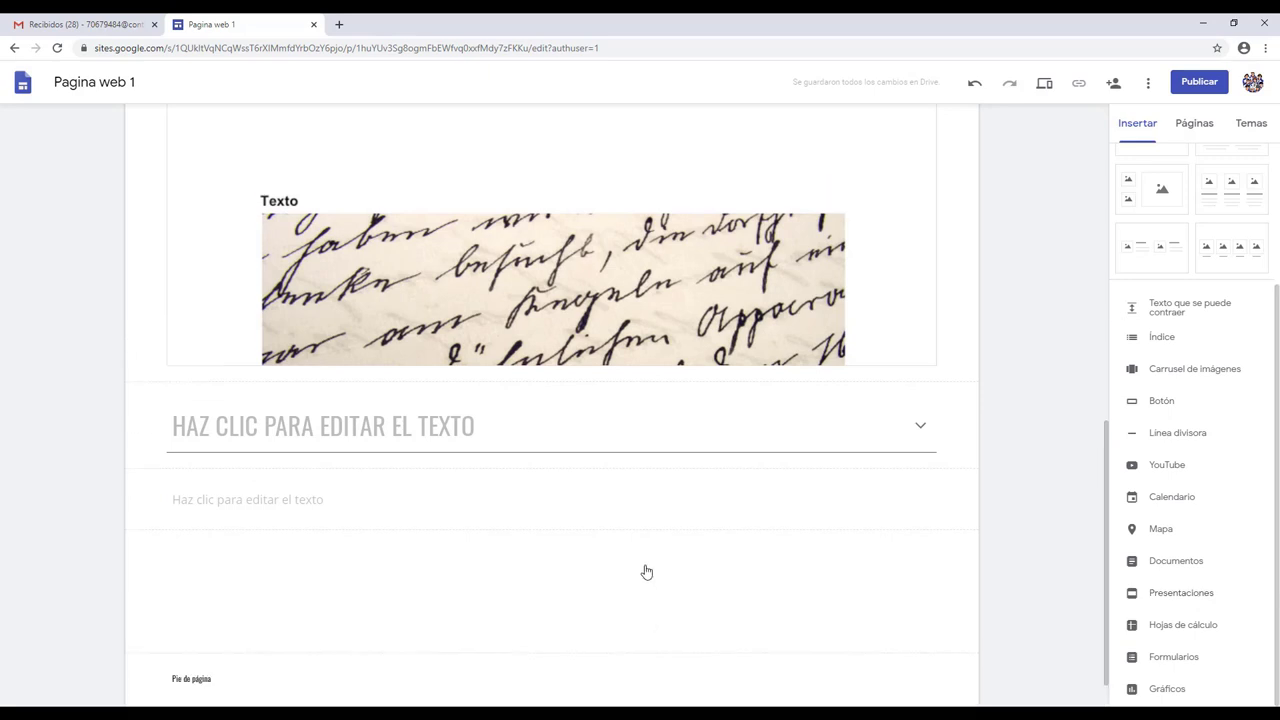
scroll(645, 572, "up", 8)
scroll(645, 572, "up", 1)
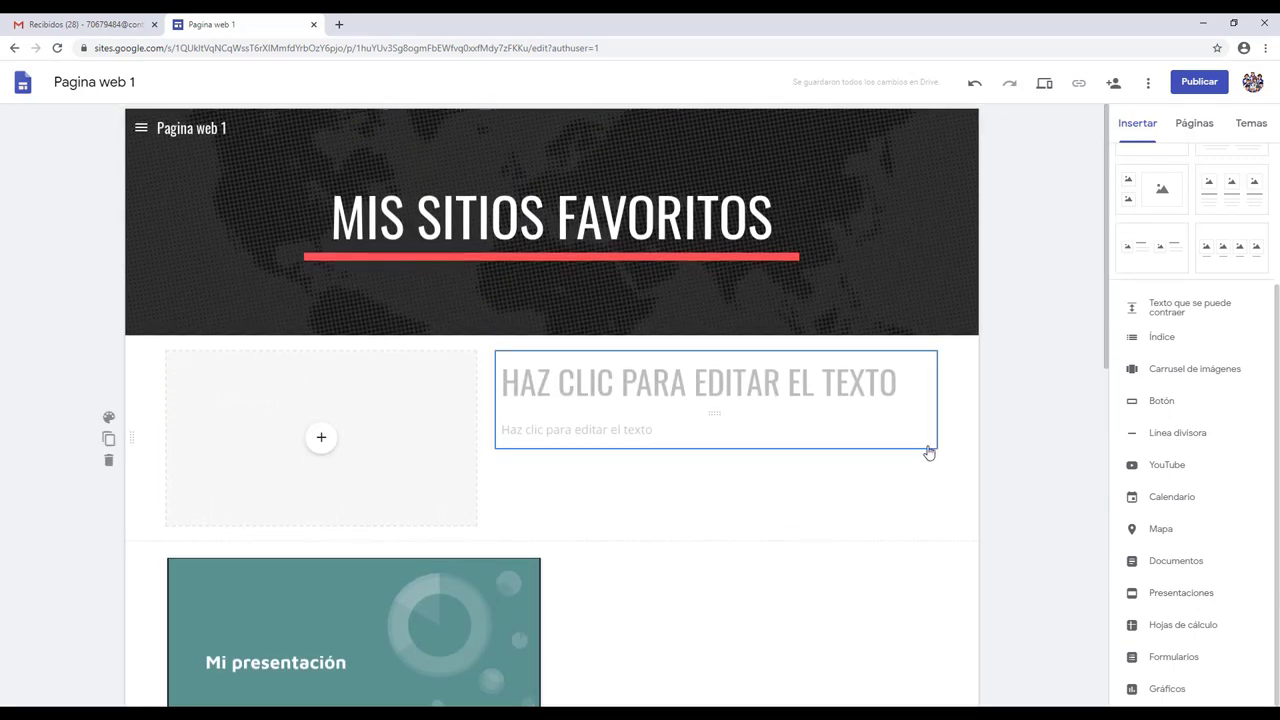
- Review who can edit the draft in the site's sharing settings and close them without changes
left_click(1124, 89)
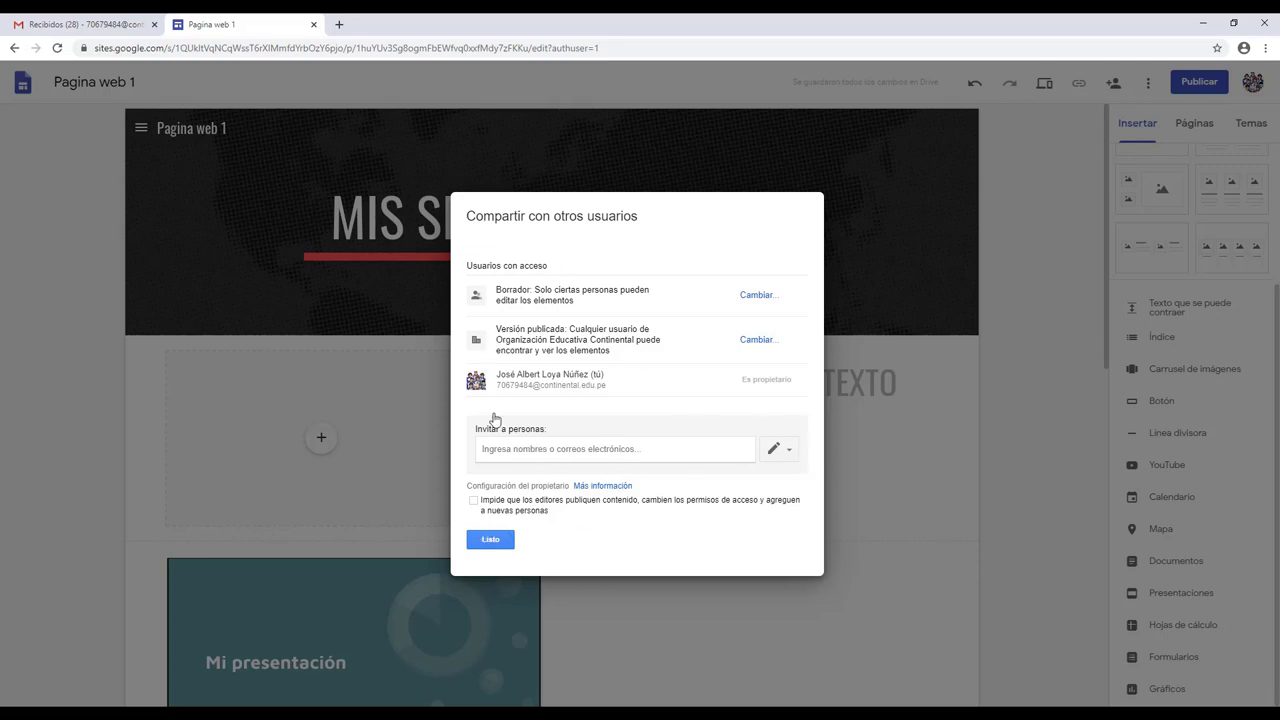
left_click_drag(497, 295, 653, 292)
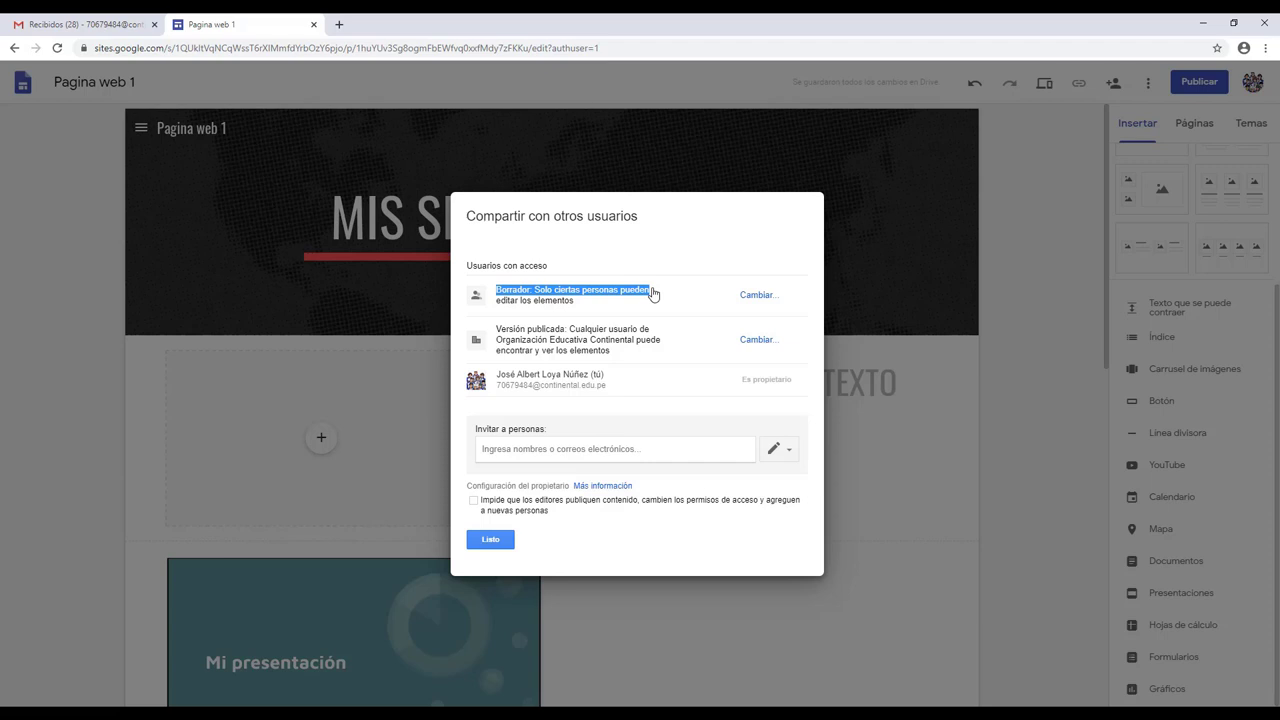
key("Escape")
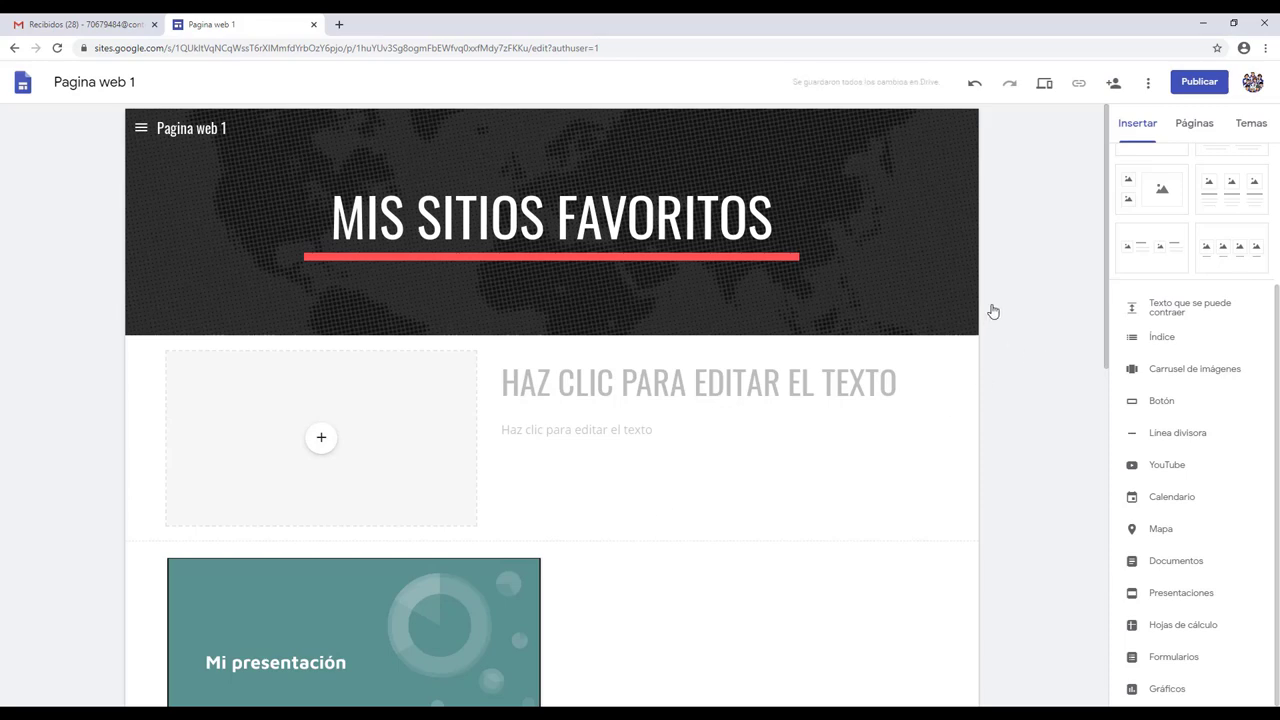
- Review the proposed web address and publish the site as paginaweb1
left_click(1199, 82)
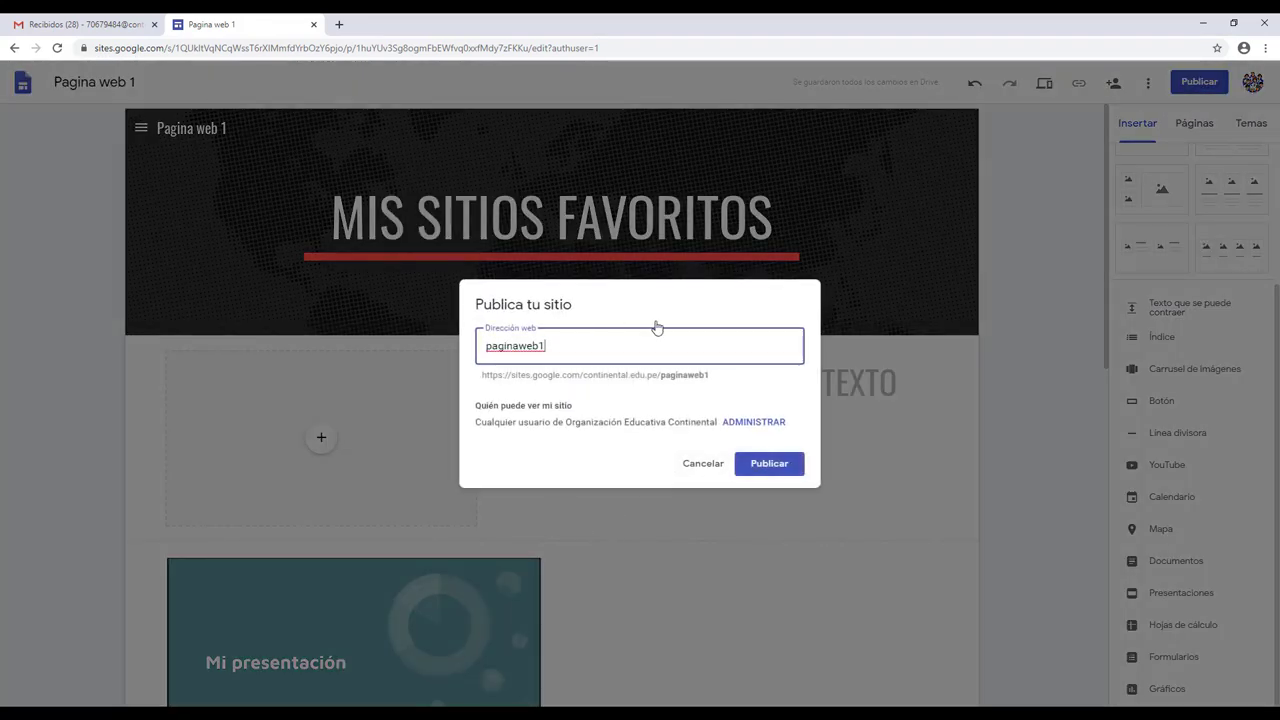
left_click_drag(593, 360, 472, 352)
left_click(486, 379)
left_click_drag(660, 376, 588, 381)
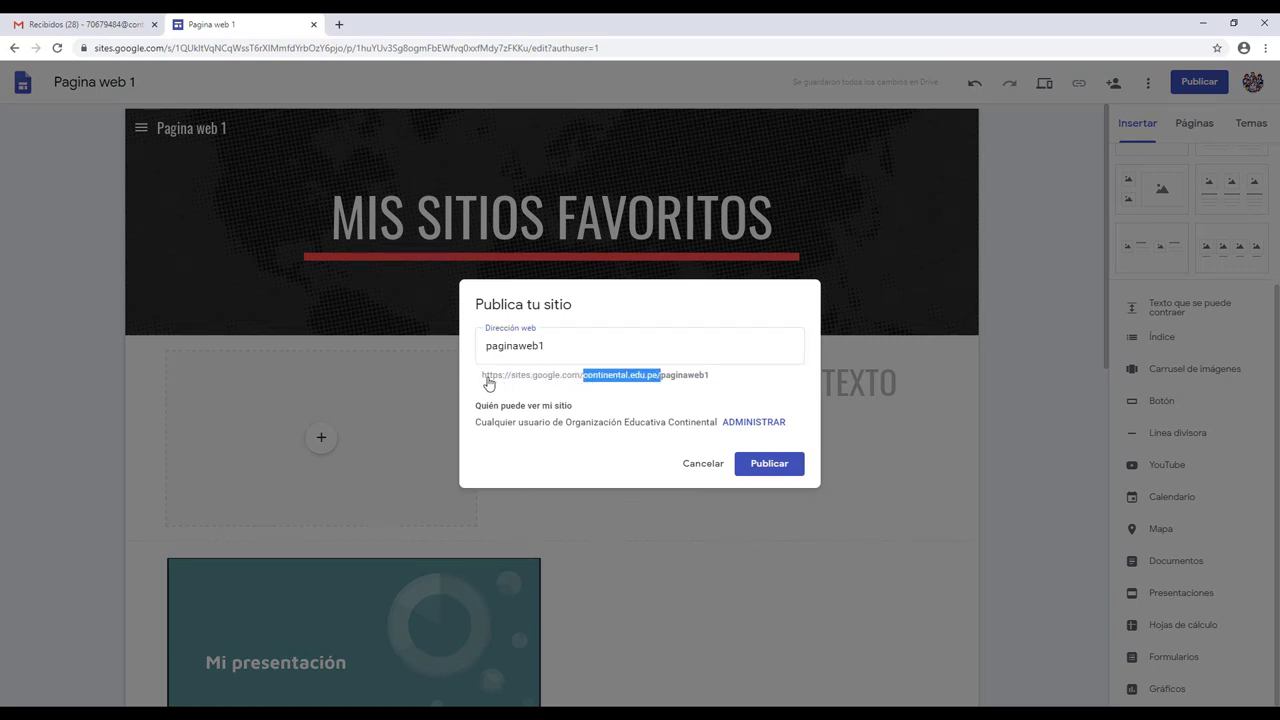
left_click_drag(482, 381, 660, 380)
left_click(662, 380)
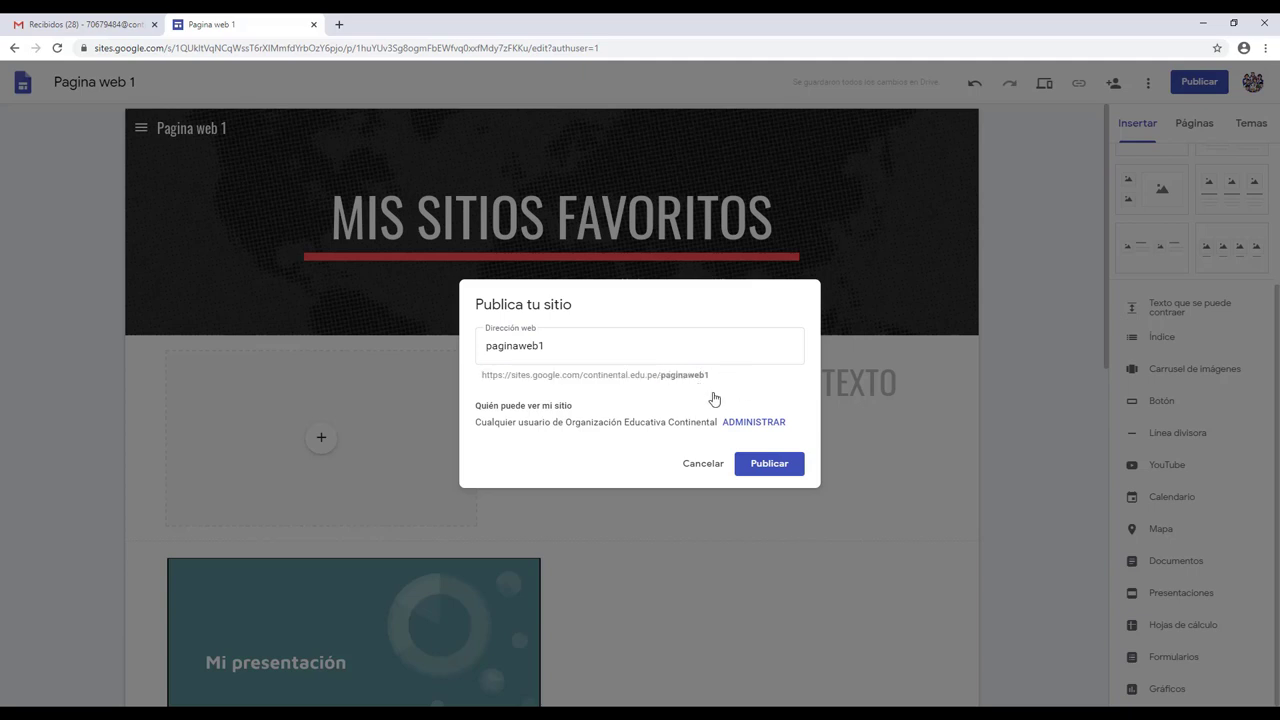
left_click(786, 467)
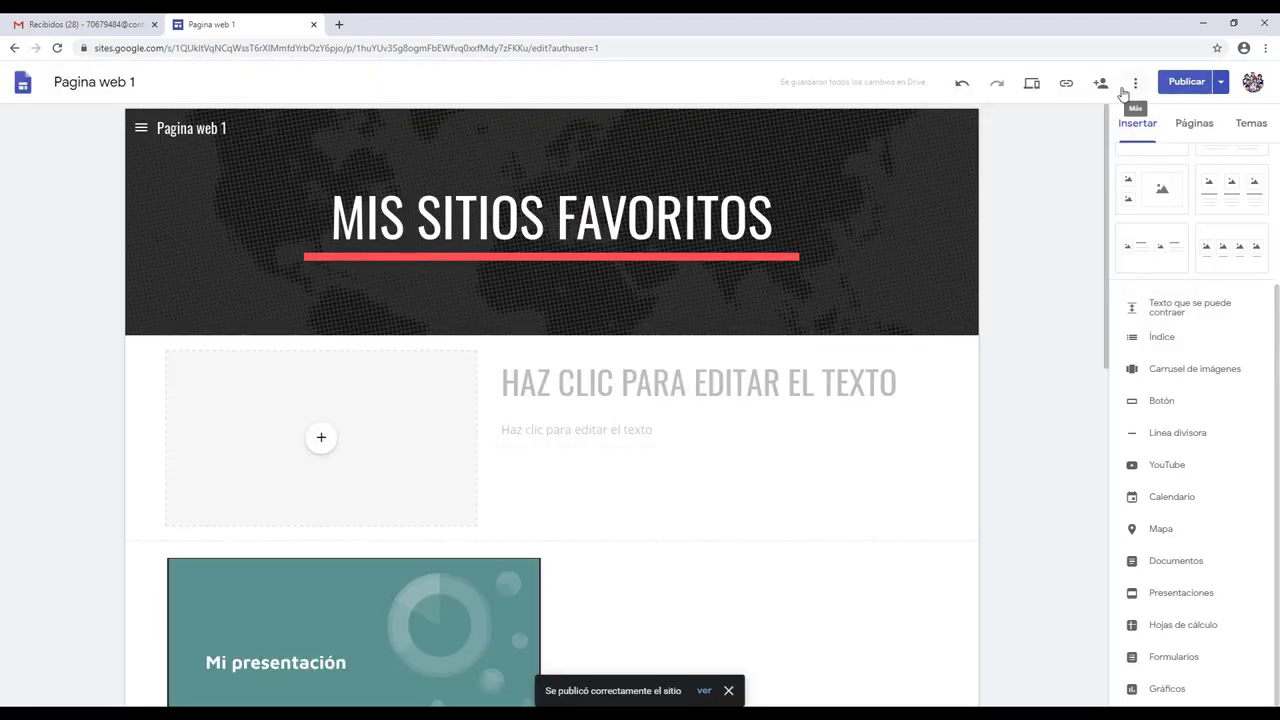
- Check the sharing settings of the published site and copy the published site's link
left_click(1100, 83)
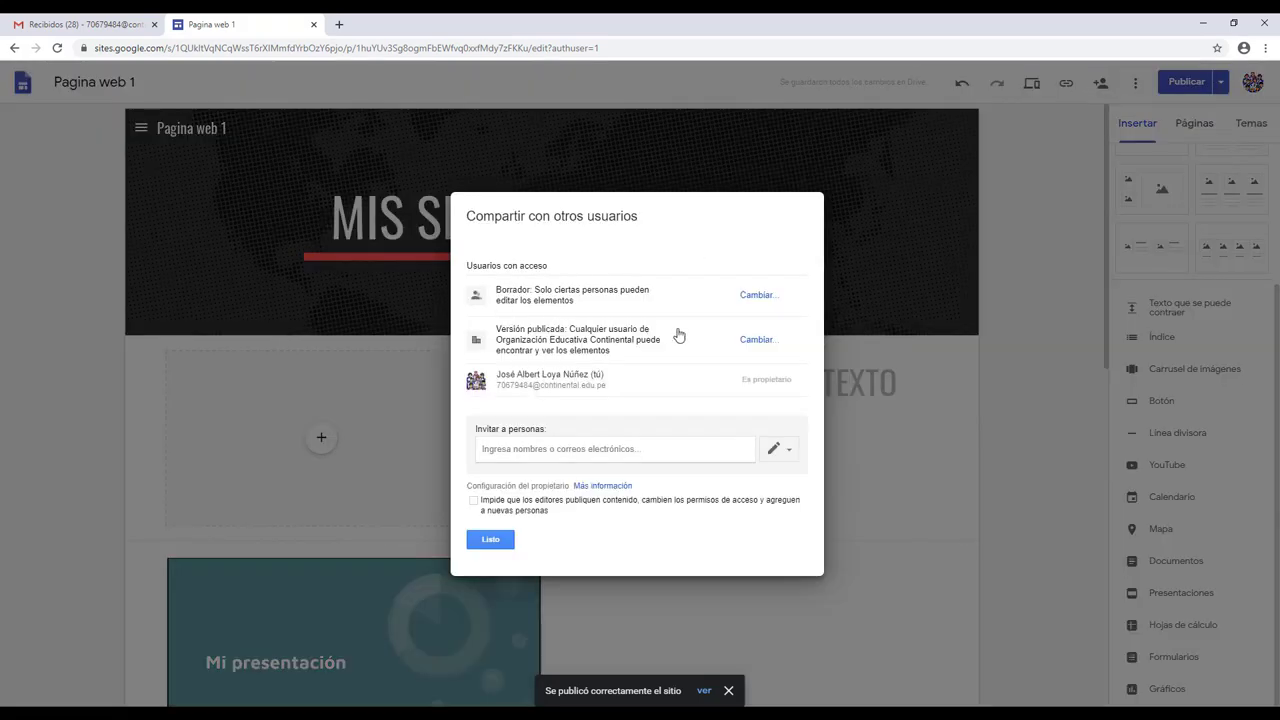
left_click(490, 540)
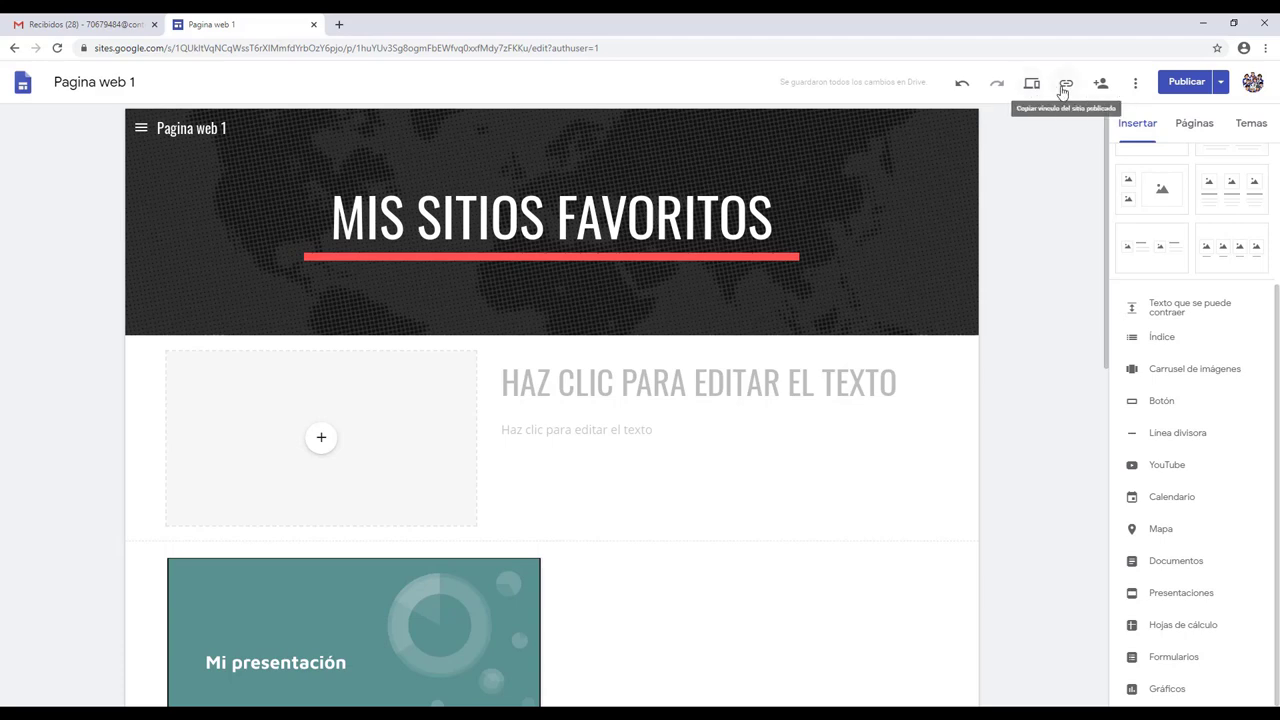
left_click(1063, 85)
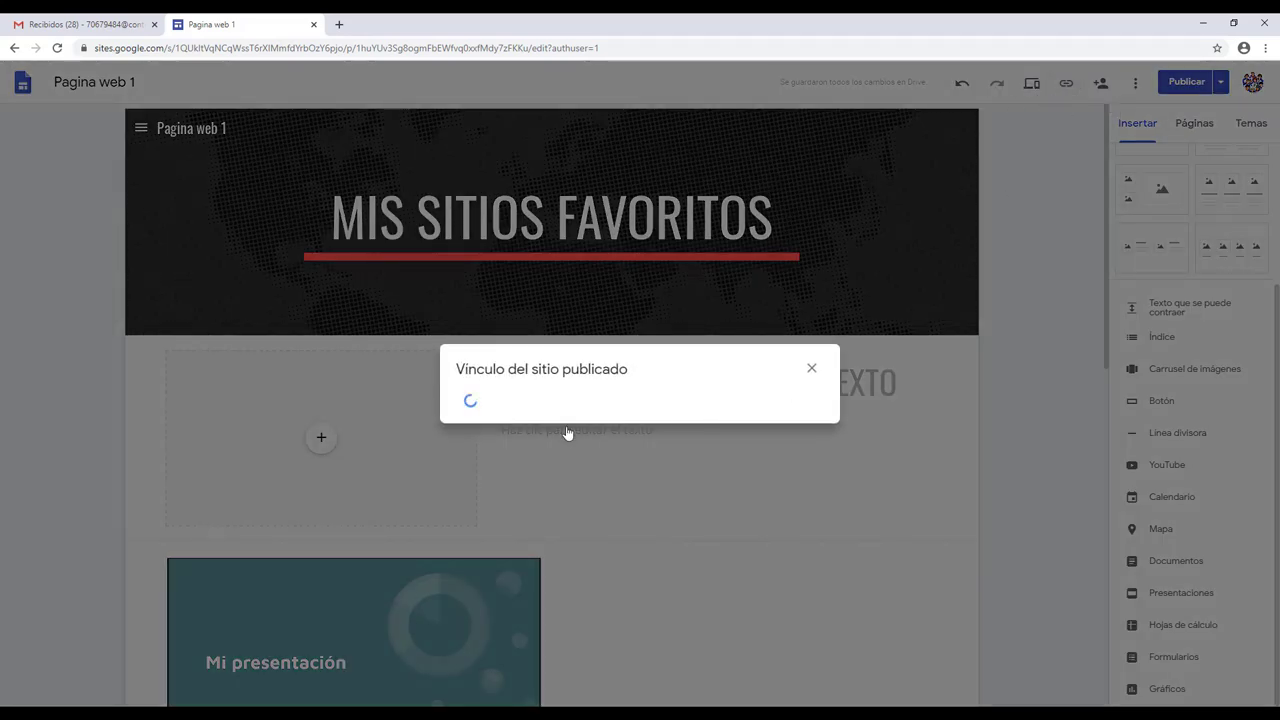
left_click(500, 428)
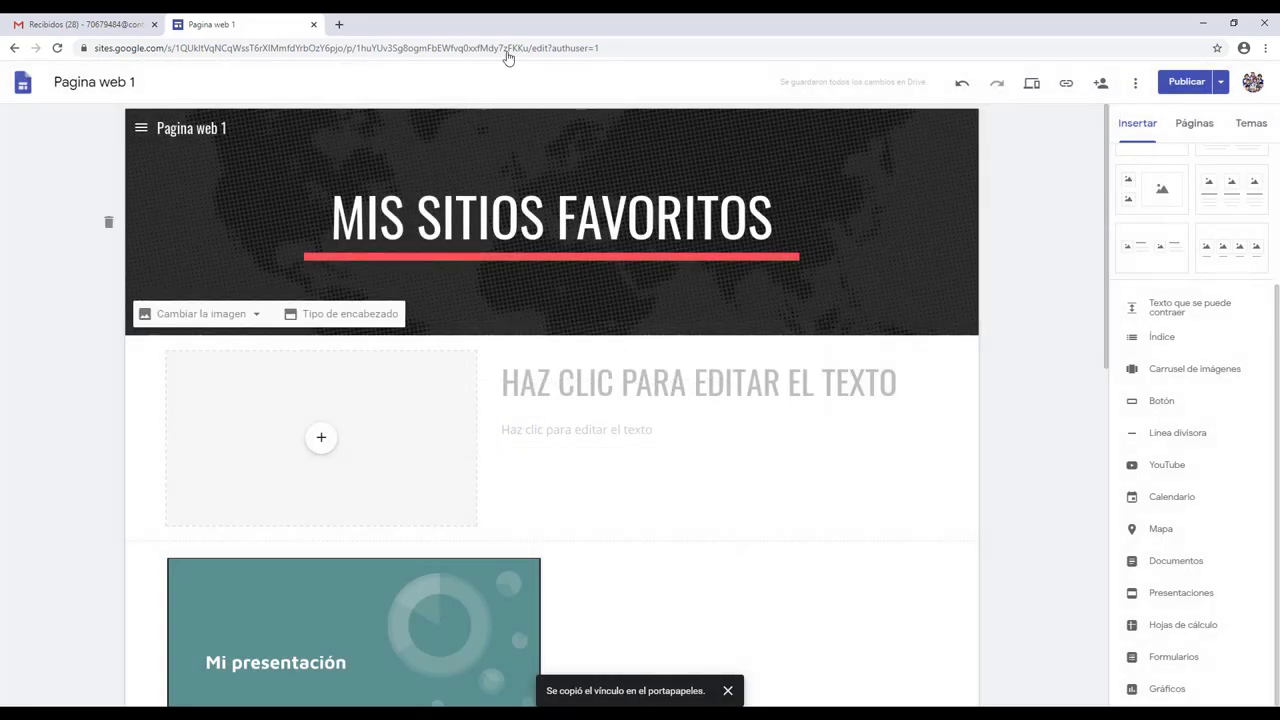
- Open the copied site link in a new browser tab and choose a signed-in account to view it
left_click(339, 24)
right_click(558, 48)
left_click(630, 133)
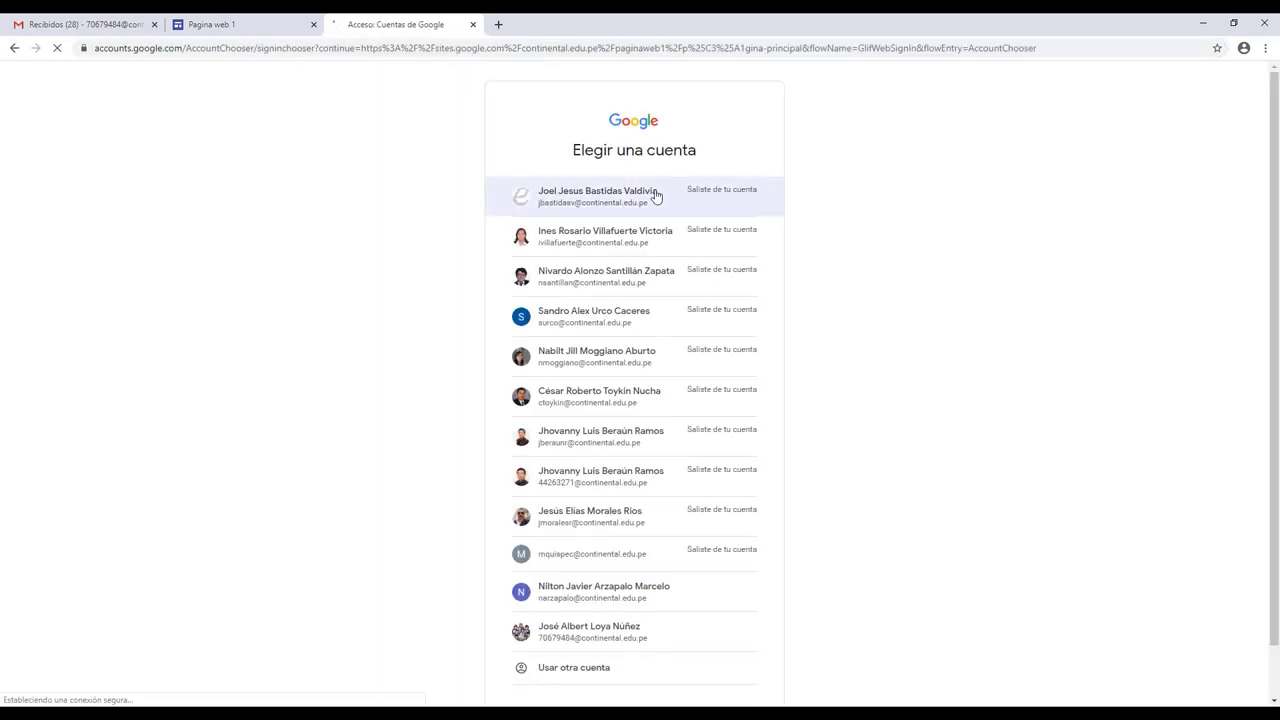
scroll(571, 509, "down", 1)
left_click(604, 569)
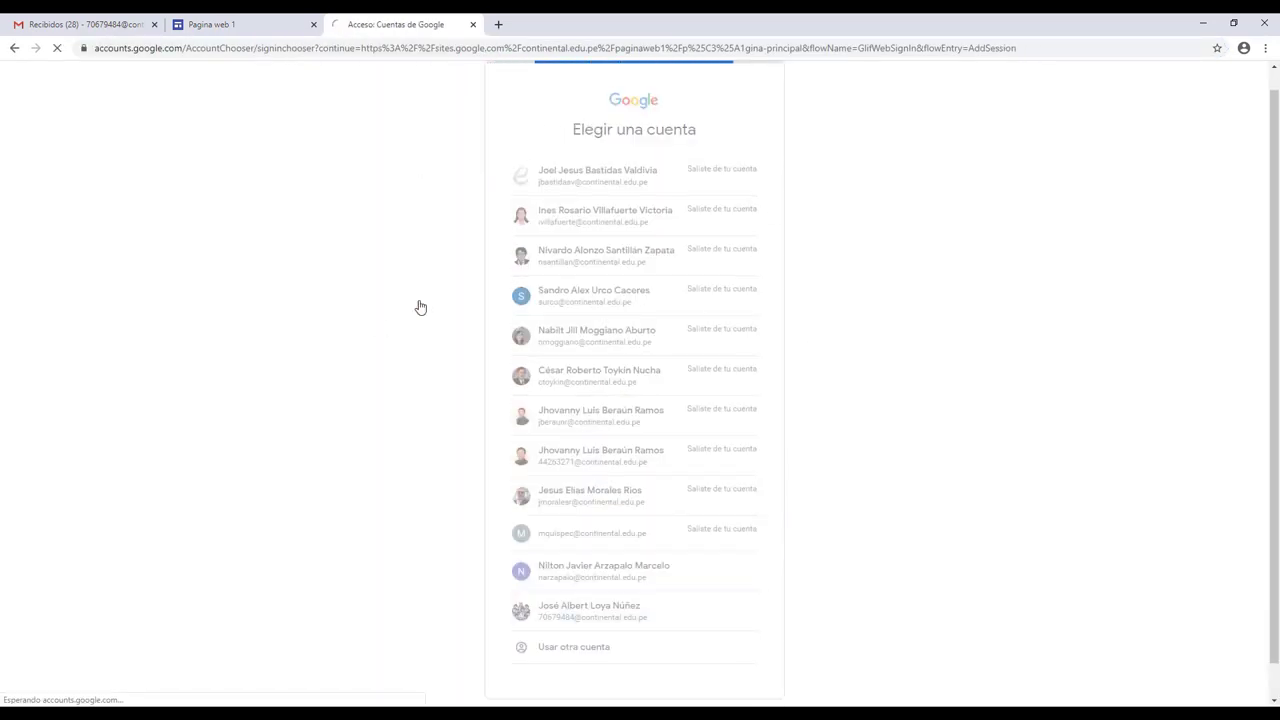
- Compare the published Página principal with its version in the editor, and open the published pagina 2
scroll(386, 523, "down", 3)
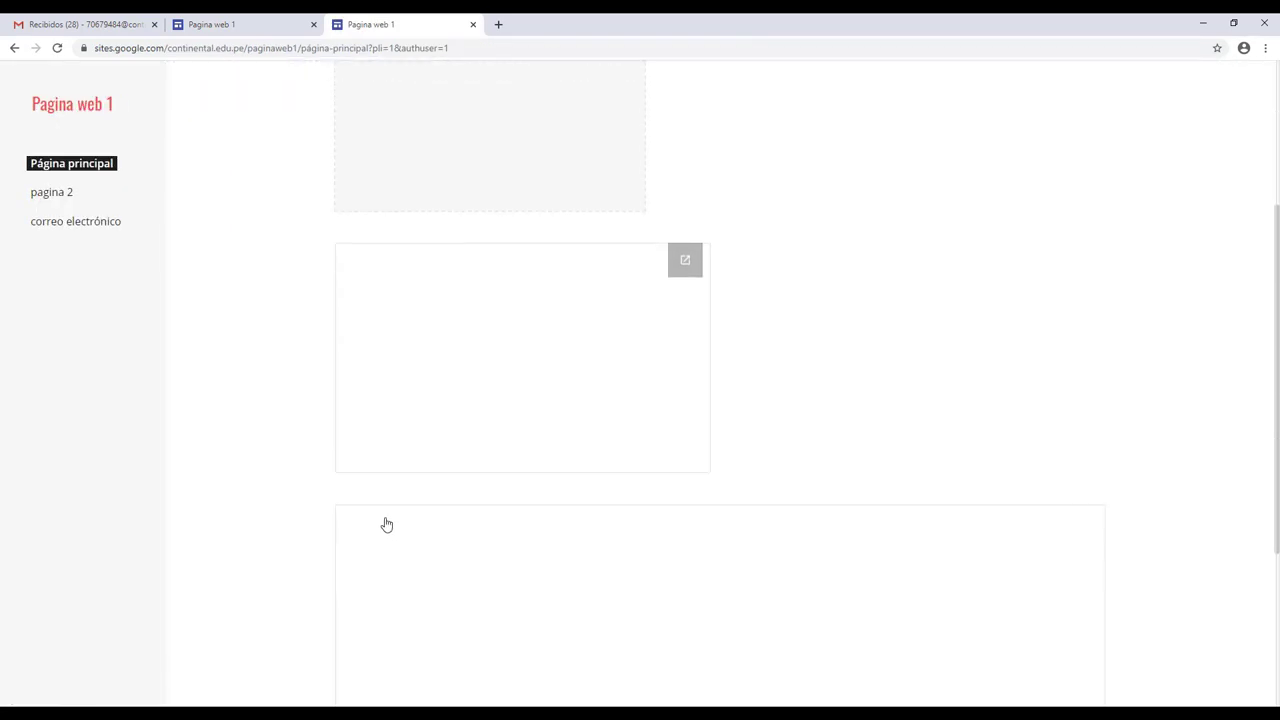
scroll(386, 523, "up", 3)
scroll(386, 517, "down", 3)
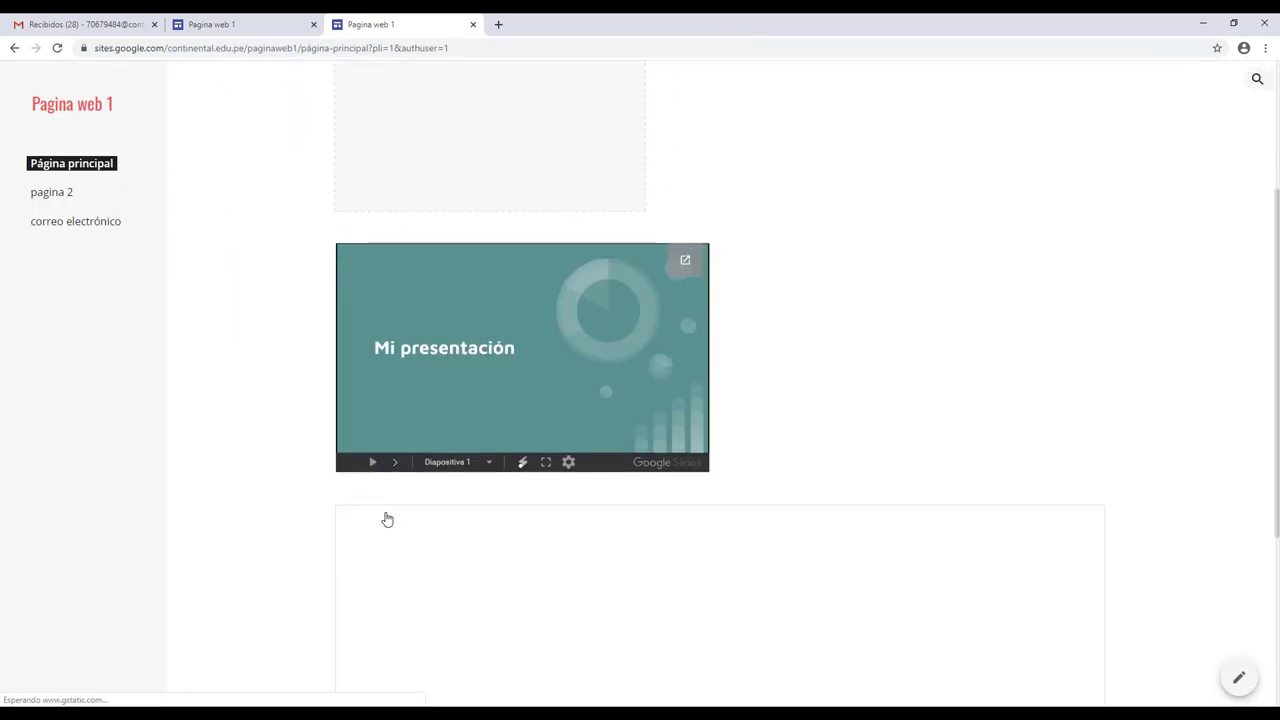
scroll(357, 300, "up", 3)
left_click(281, 33)
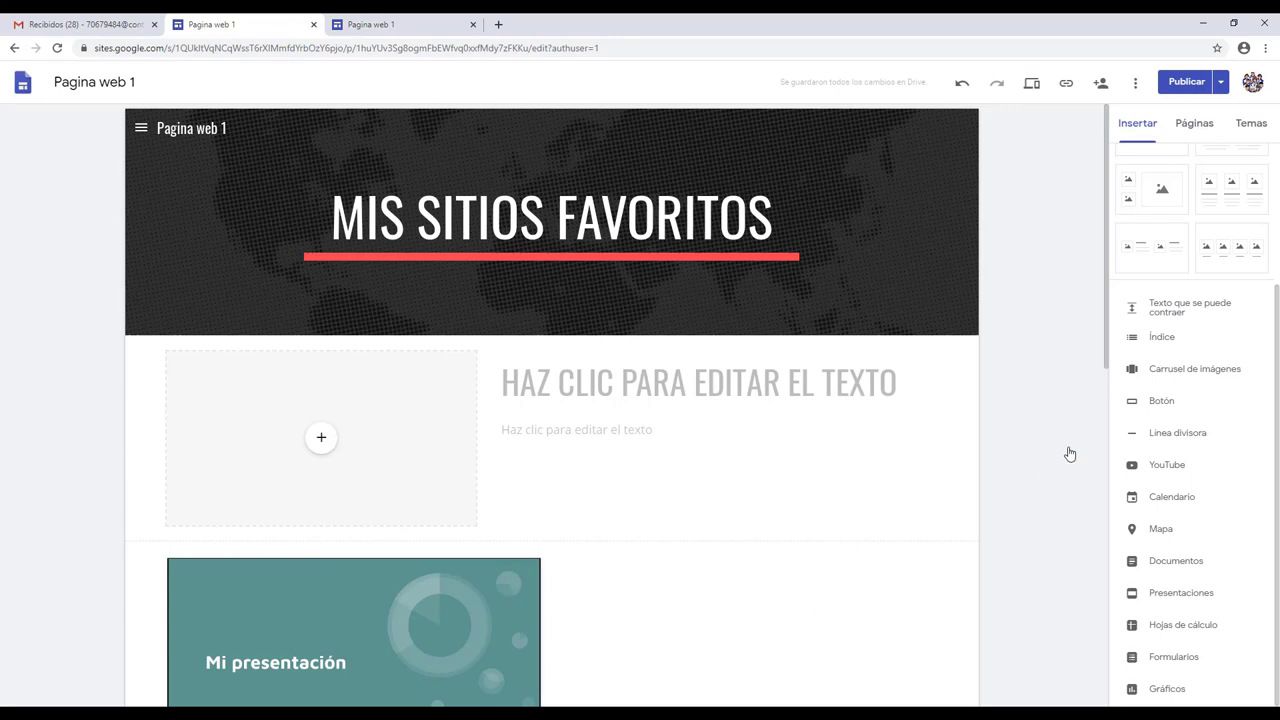
scroll(651, 669, "down", 6)
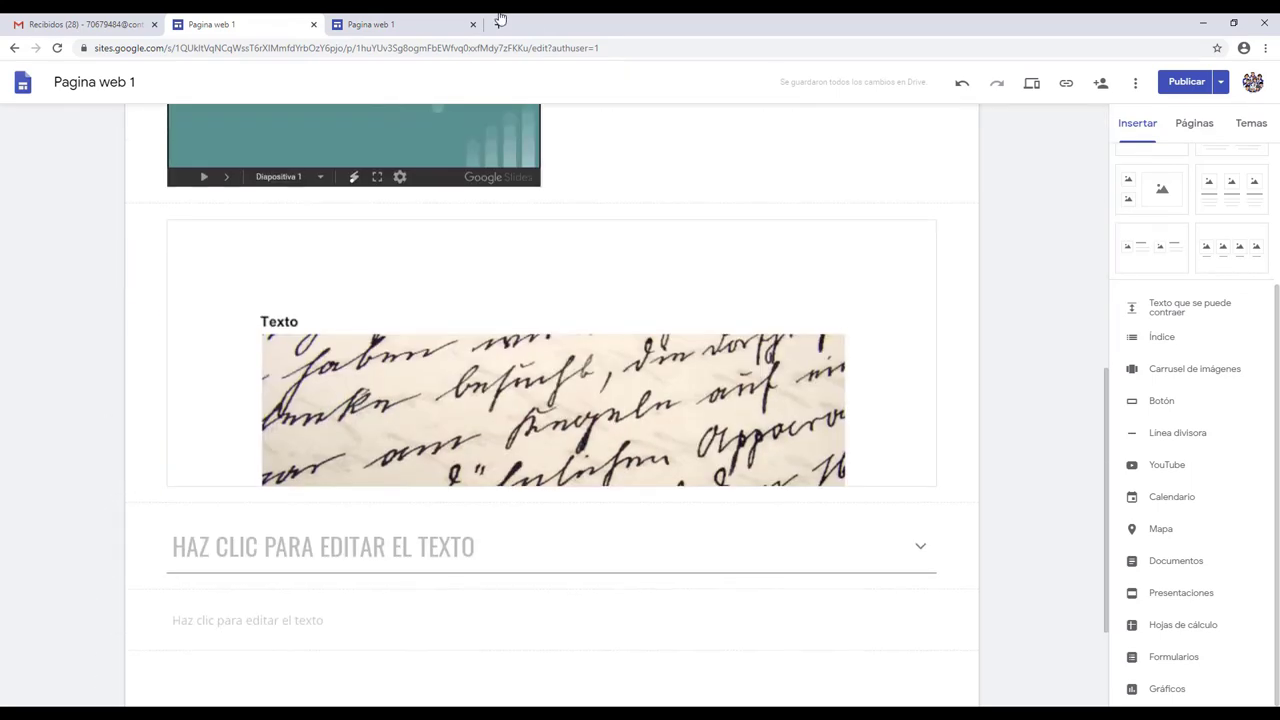
left_click(476, 32)
left_click(78, 197)
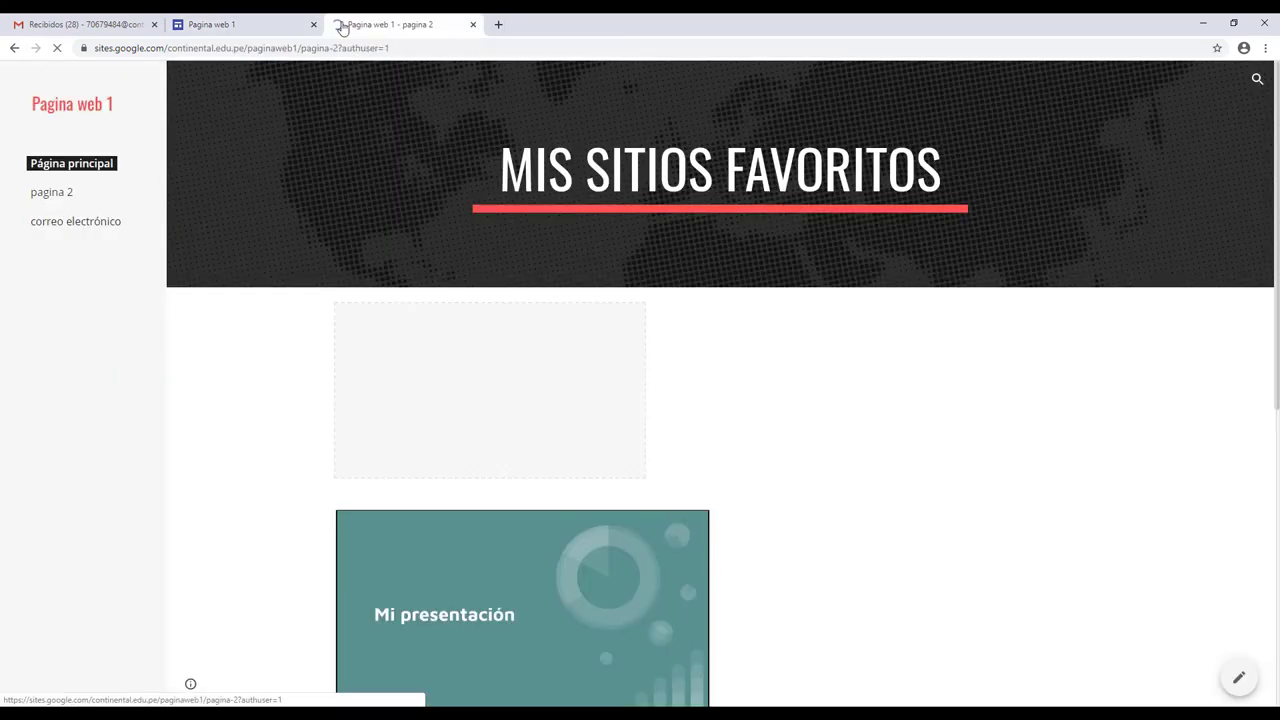
- Return to the site editor and delete pagina 2 from the site
left_click(297, 26)
left_click(1194, 123)
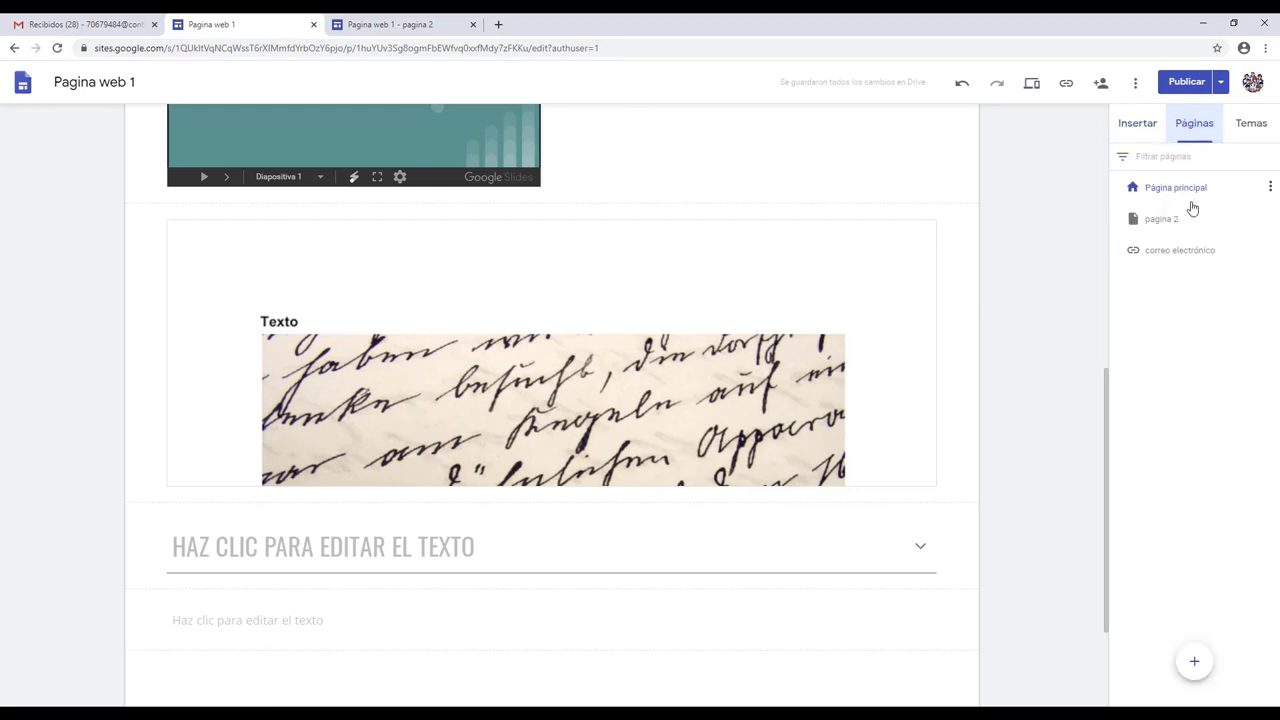
left_click(1180, 217)
left_click(1266, 217)
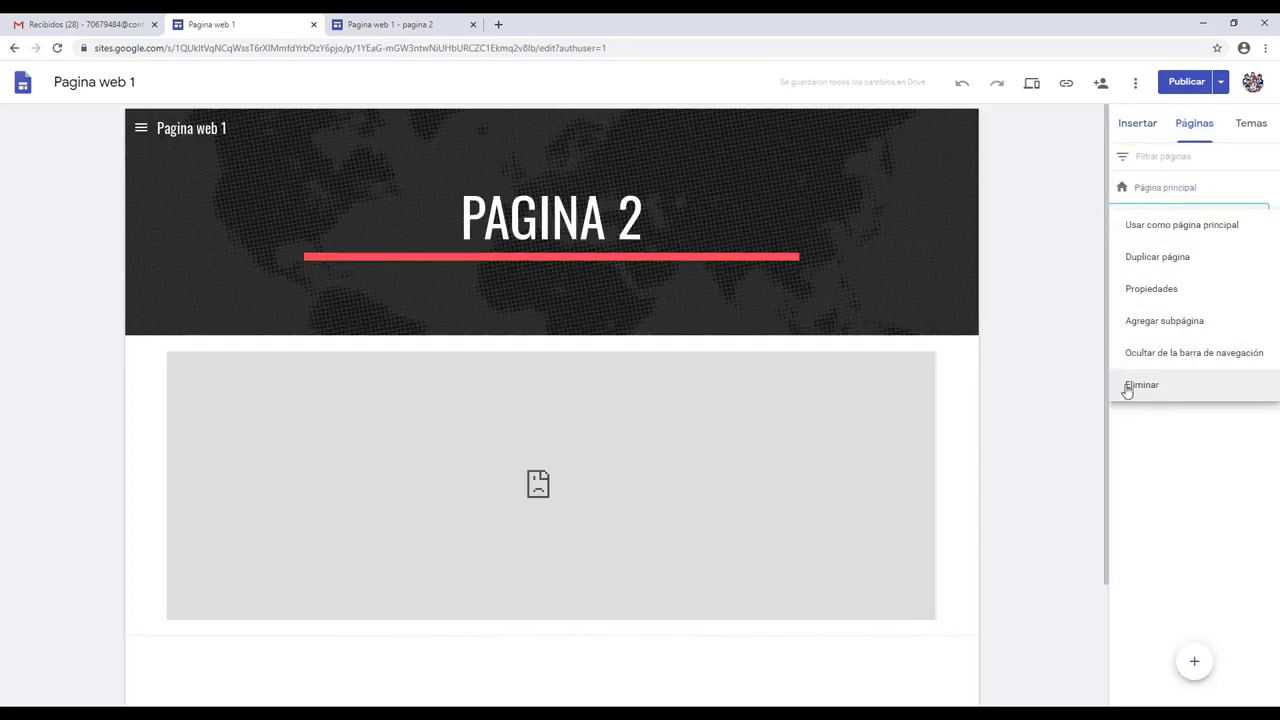
left_click(1157, 392)
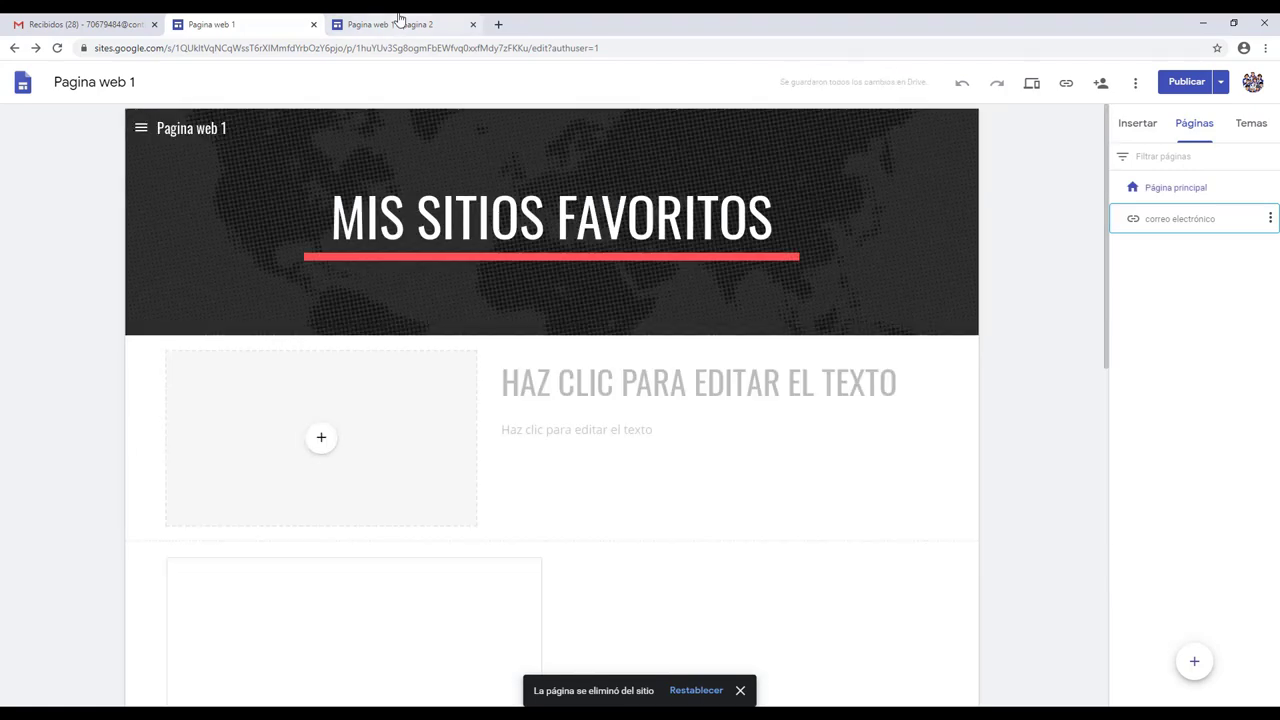
- Test the published site's Página principal and correo electrónico links, close the mail tab, and return to the editor
left_click(390, 24)
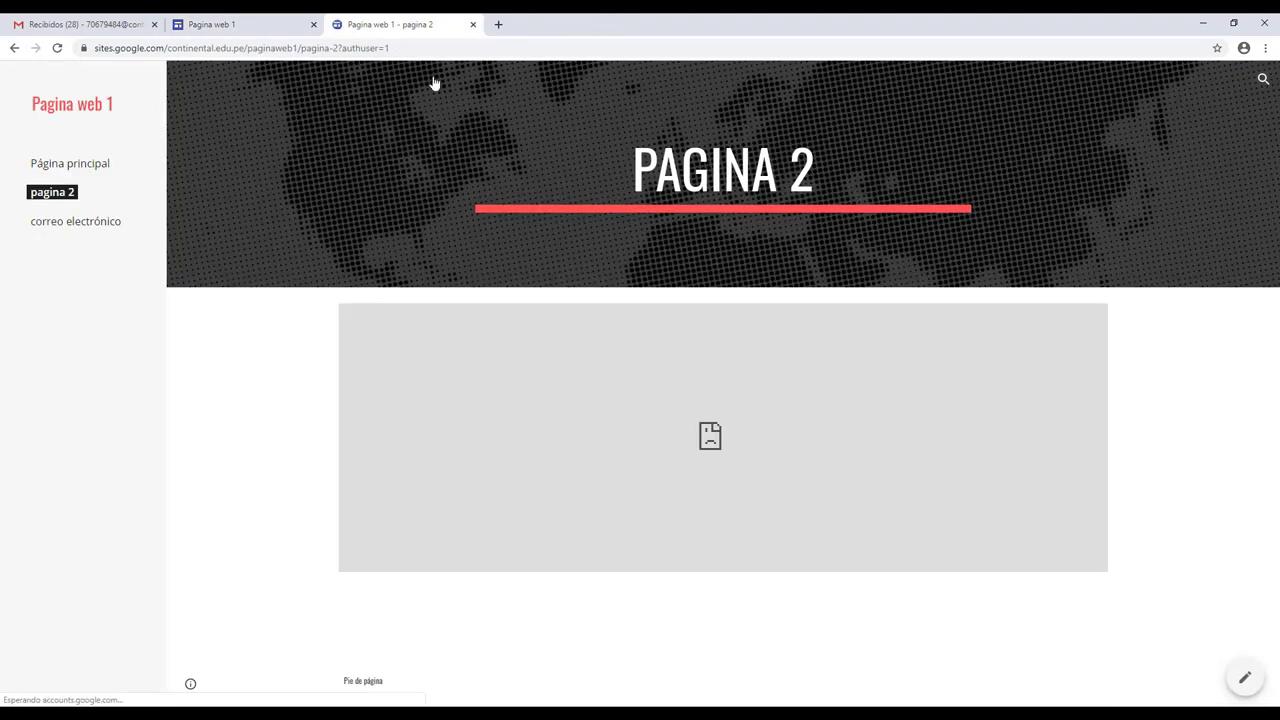
left_click(52, 192)
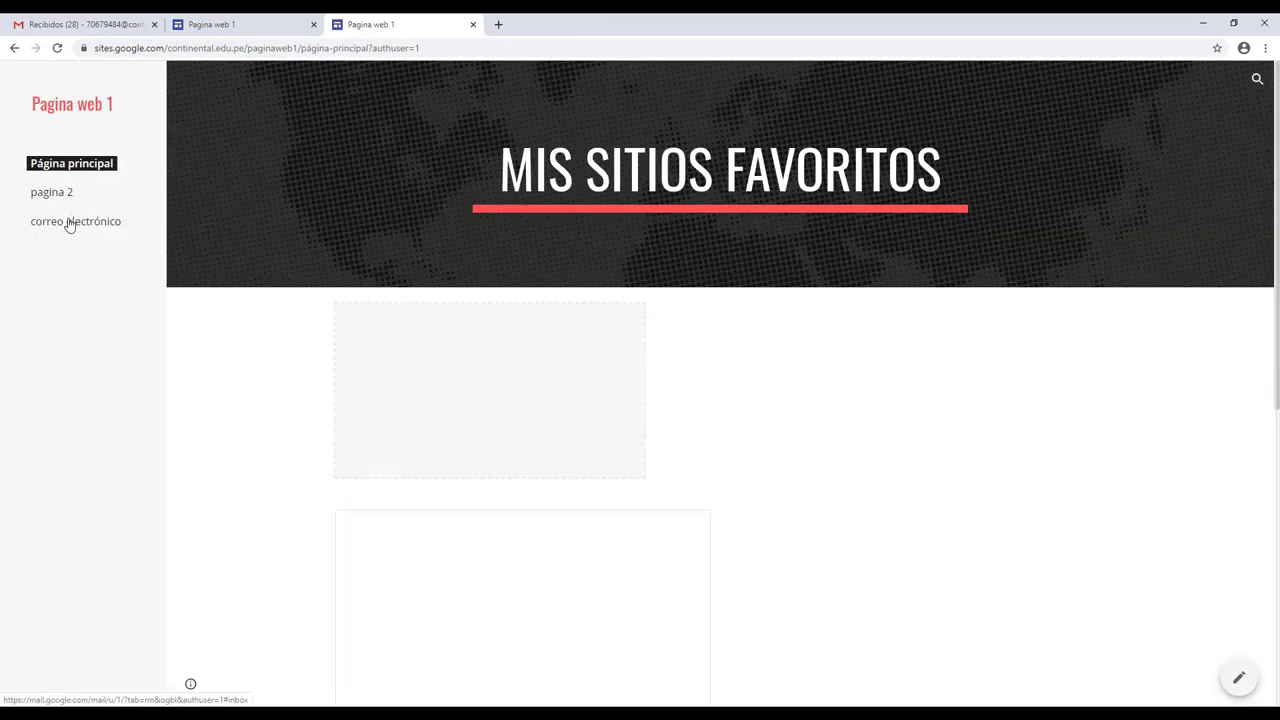
left_click(72, 221)
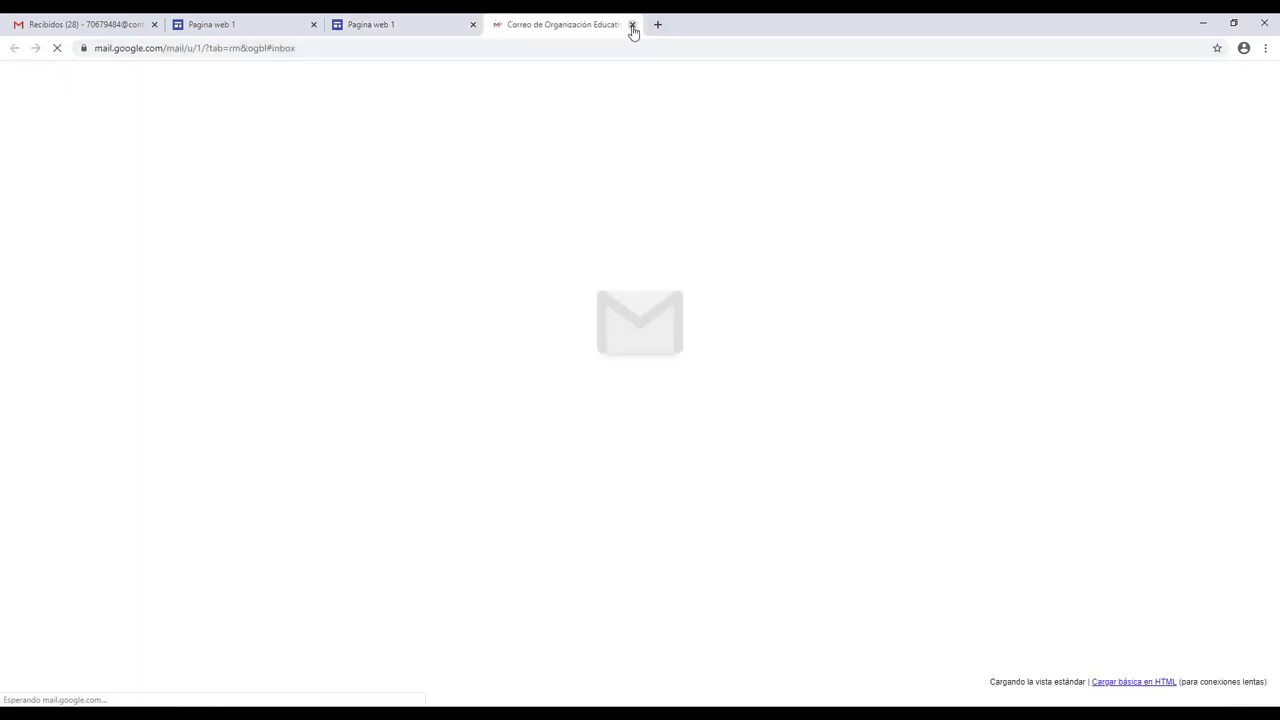
left_click(632, 24)
left_click(240, 24)
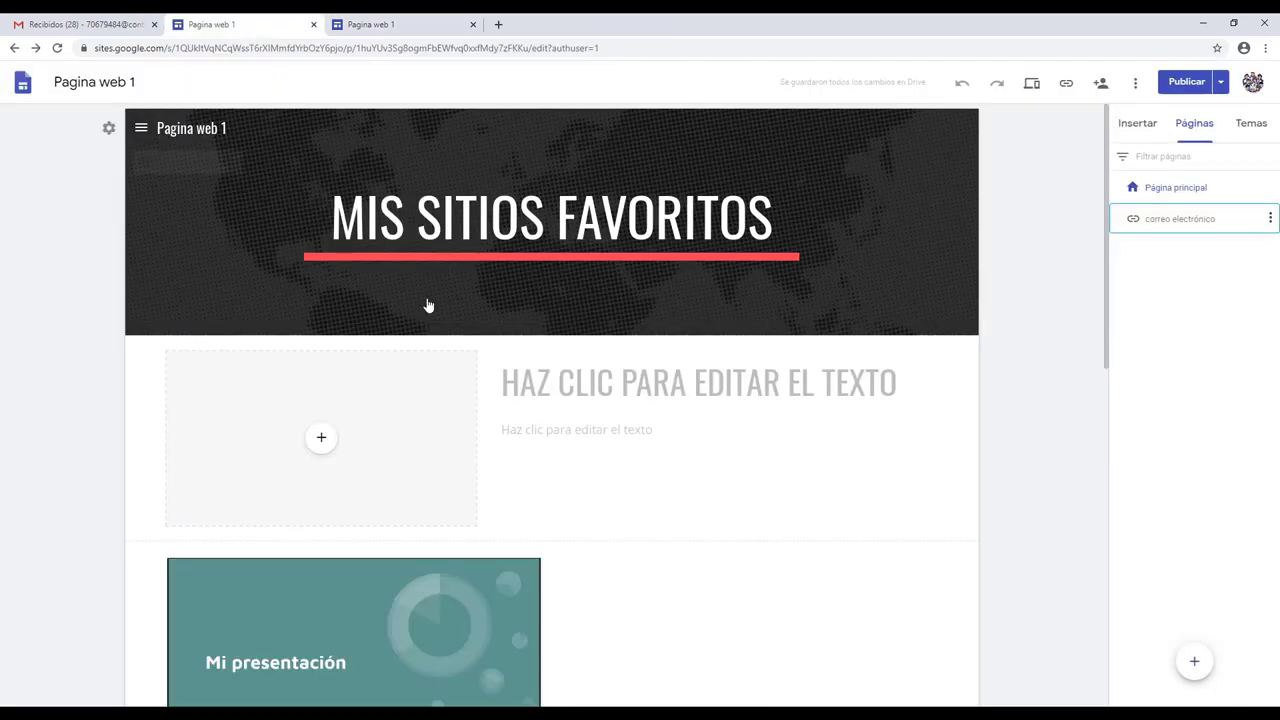
- Publish the site's latest page changes and reload the published version to check its navigation
scroll(1068, 543, "down", 10)
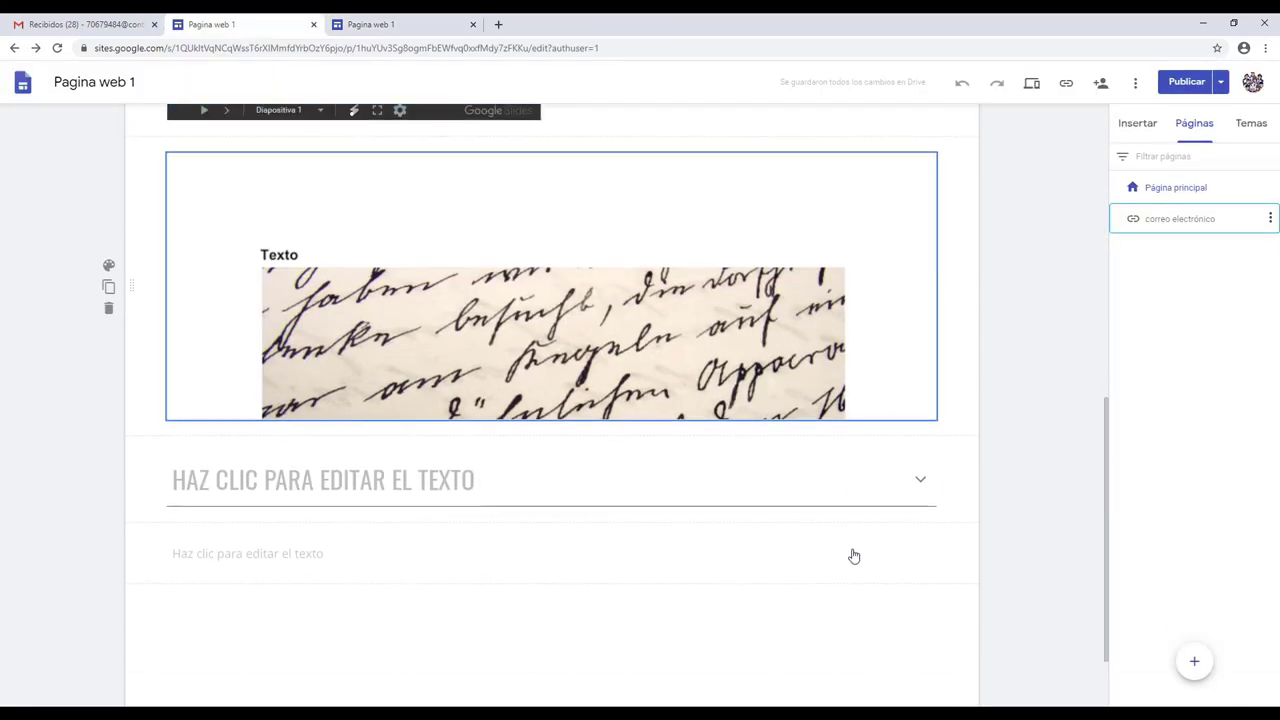
scroll(830, 518, "up", 4)
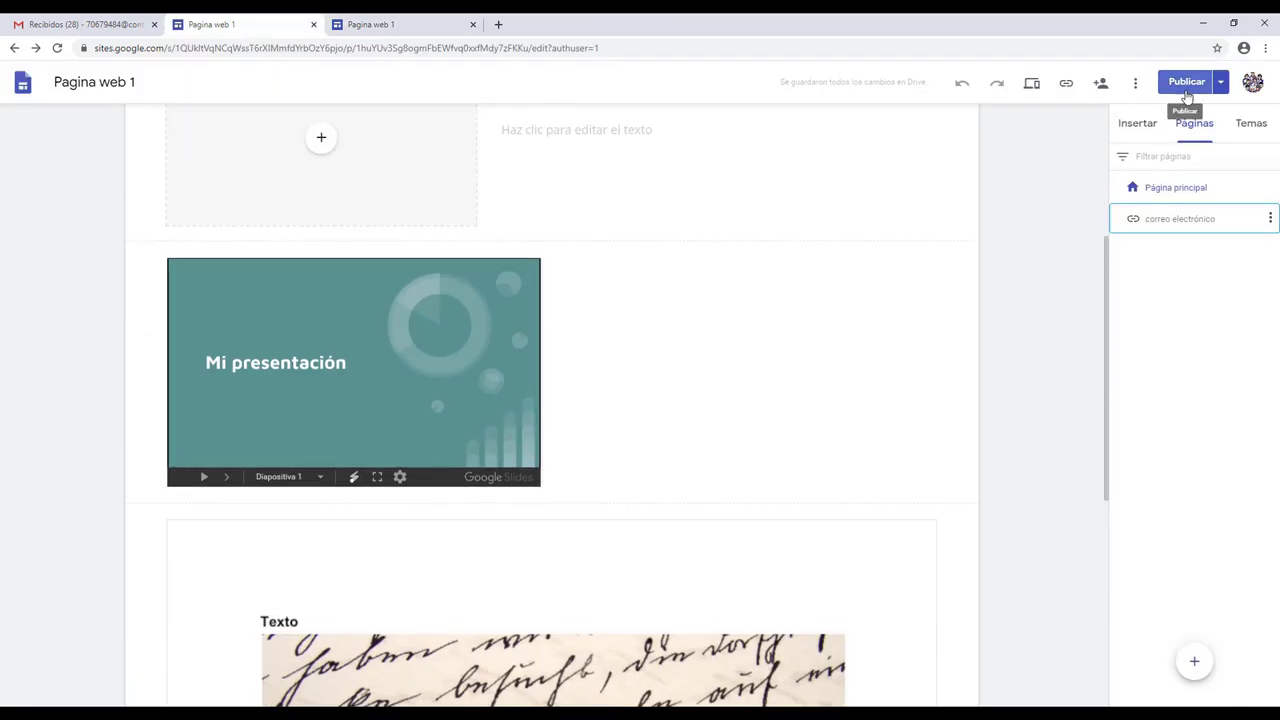
left_click(1186, 81)
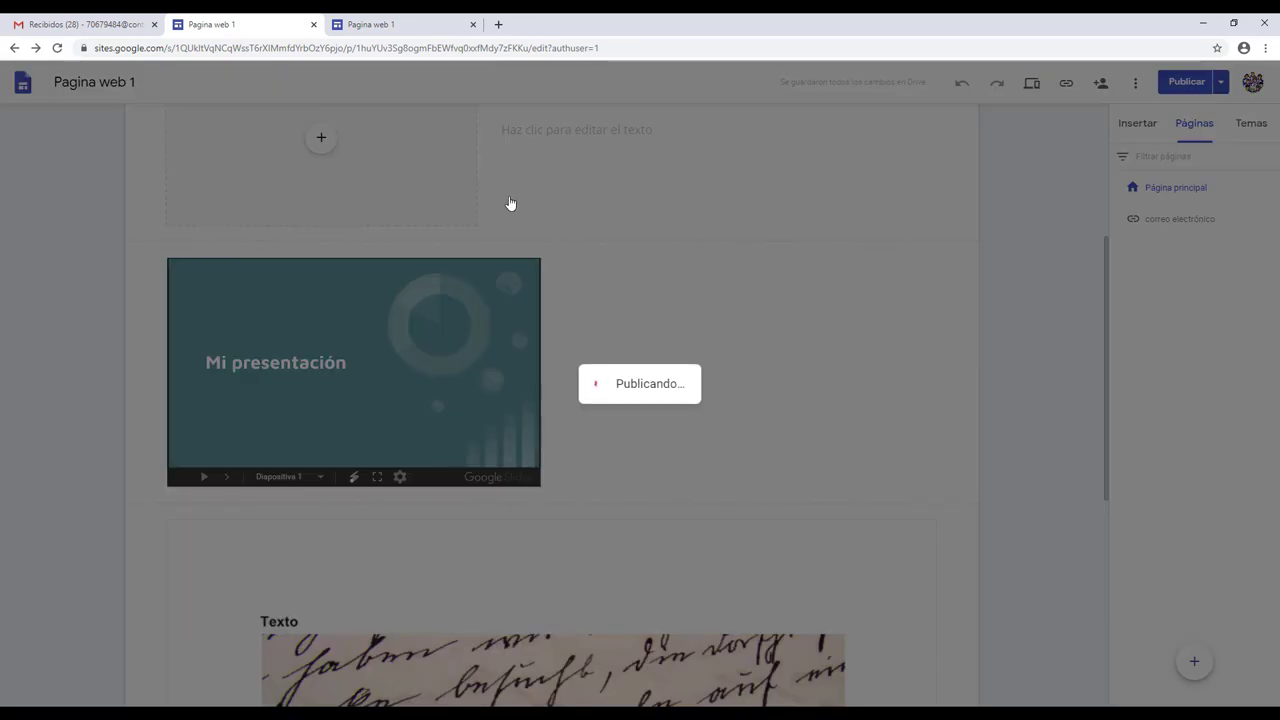
left_click(400, 24)
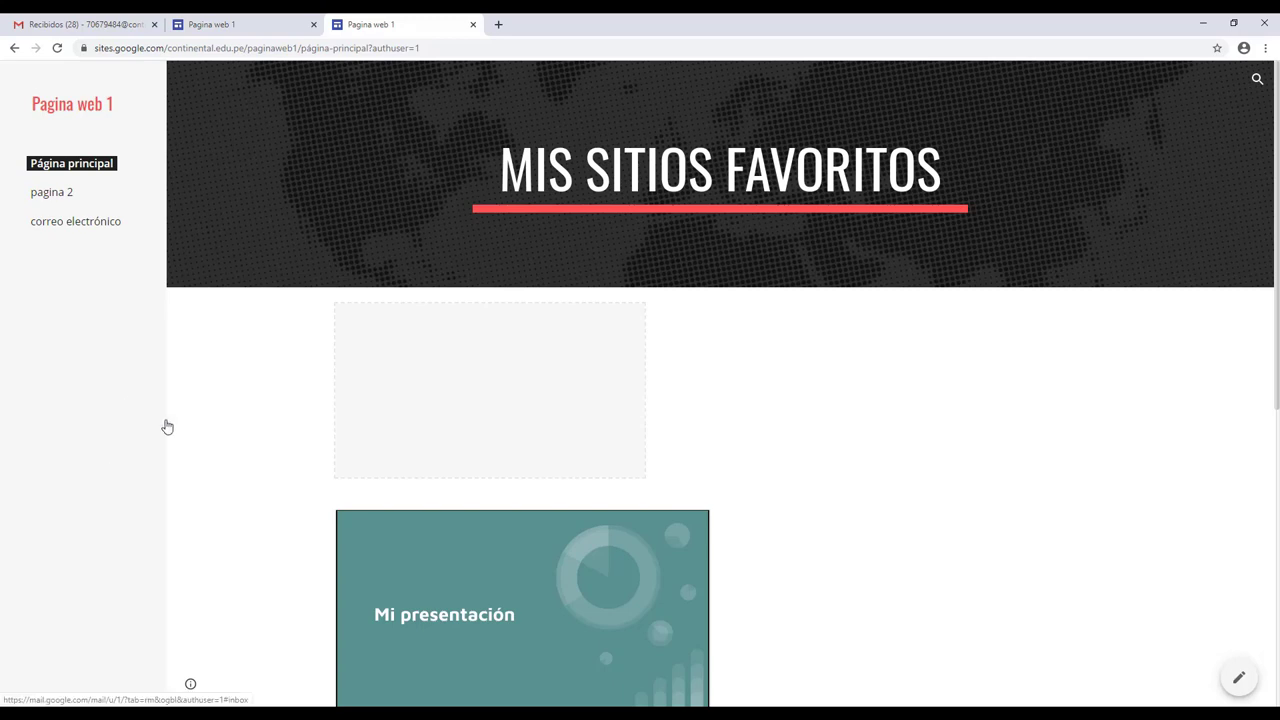
left_click(255, 25)
left_click(365, 25)
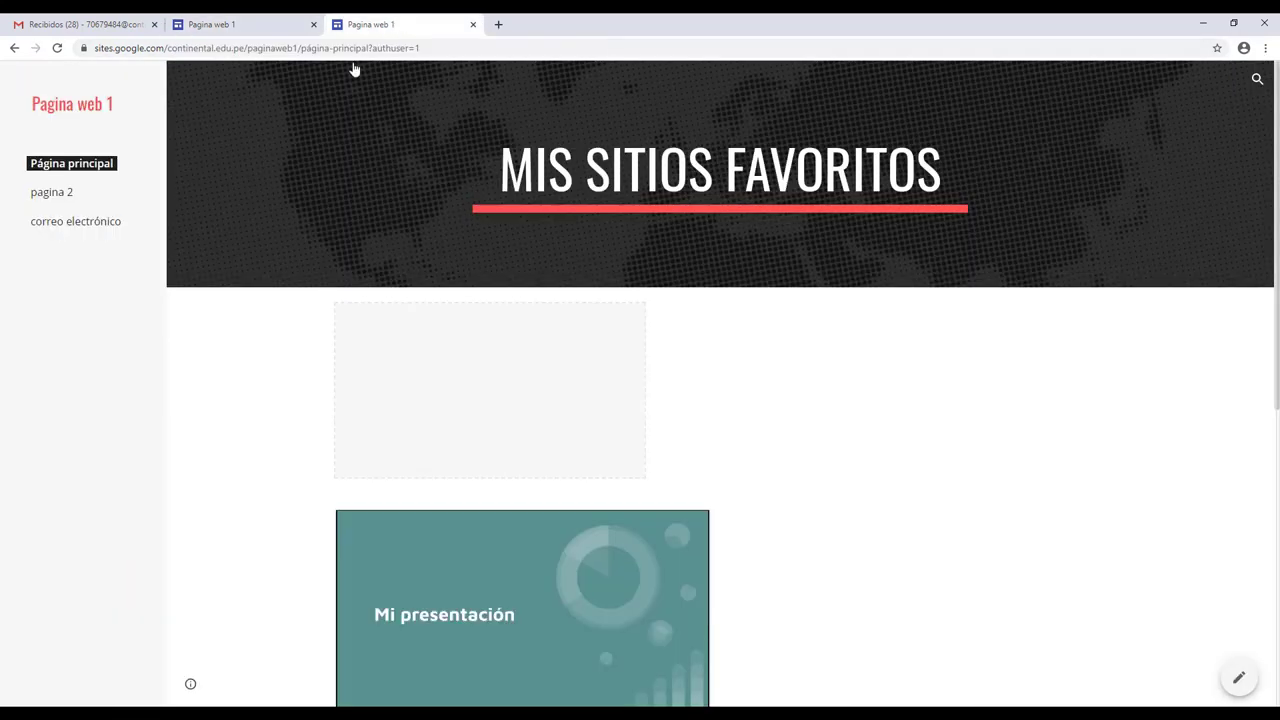
left_click(58, 48)
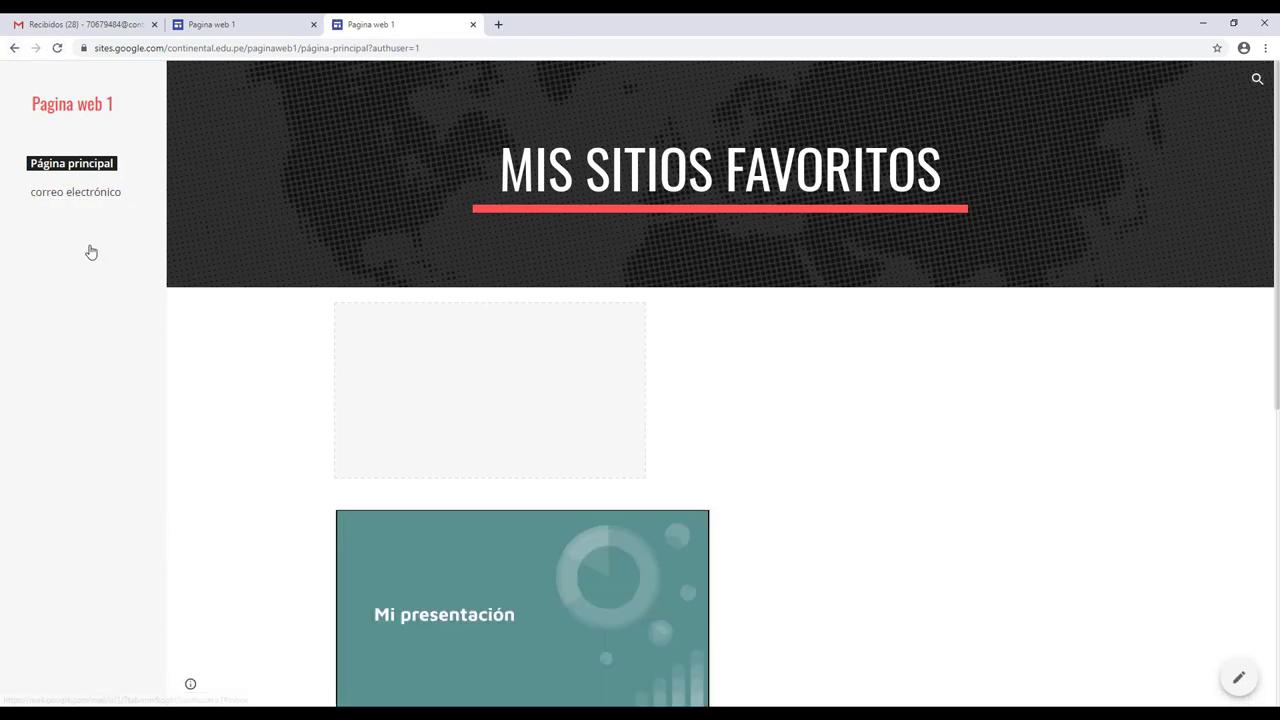
- Return to the site editor and add a subpage named subpagina1 under Página principal
left_click(226, 26)
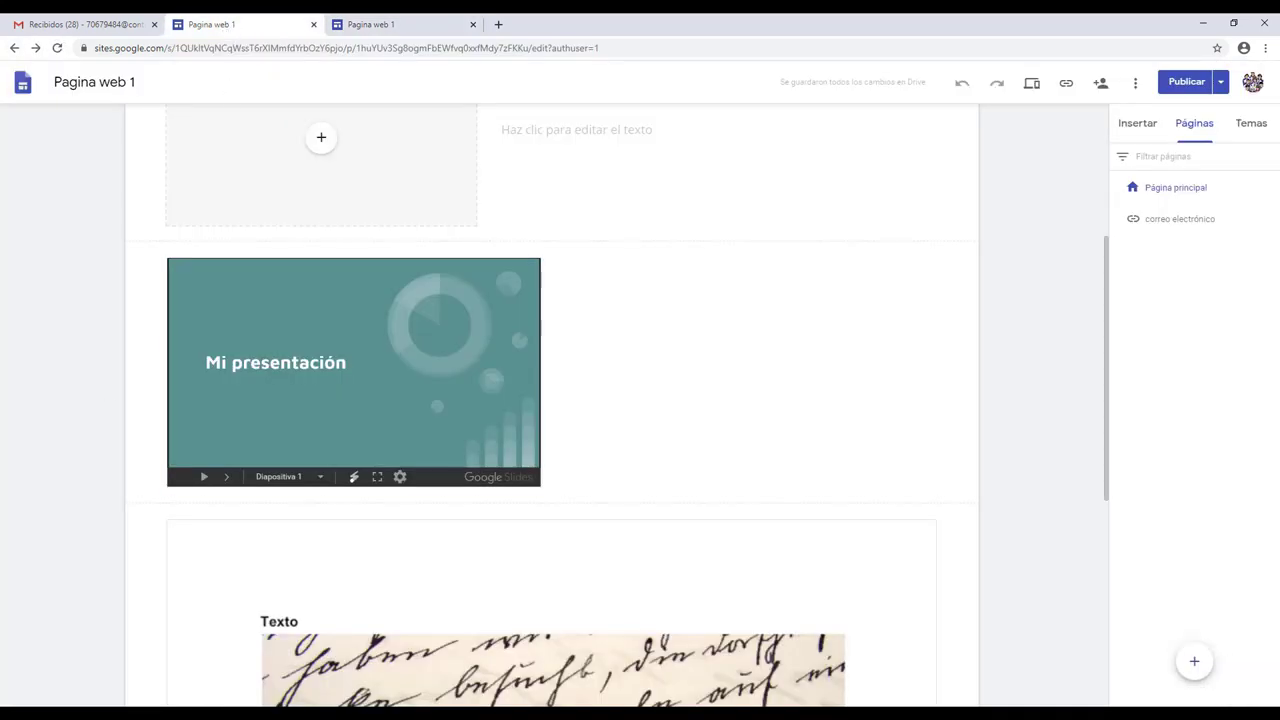
left_click(1136, 138)
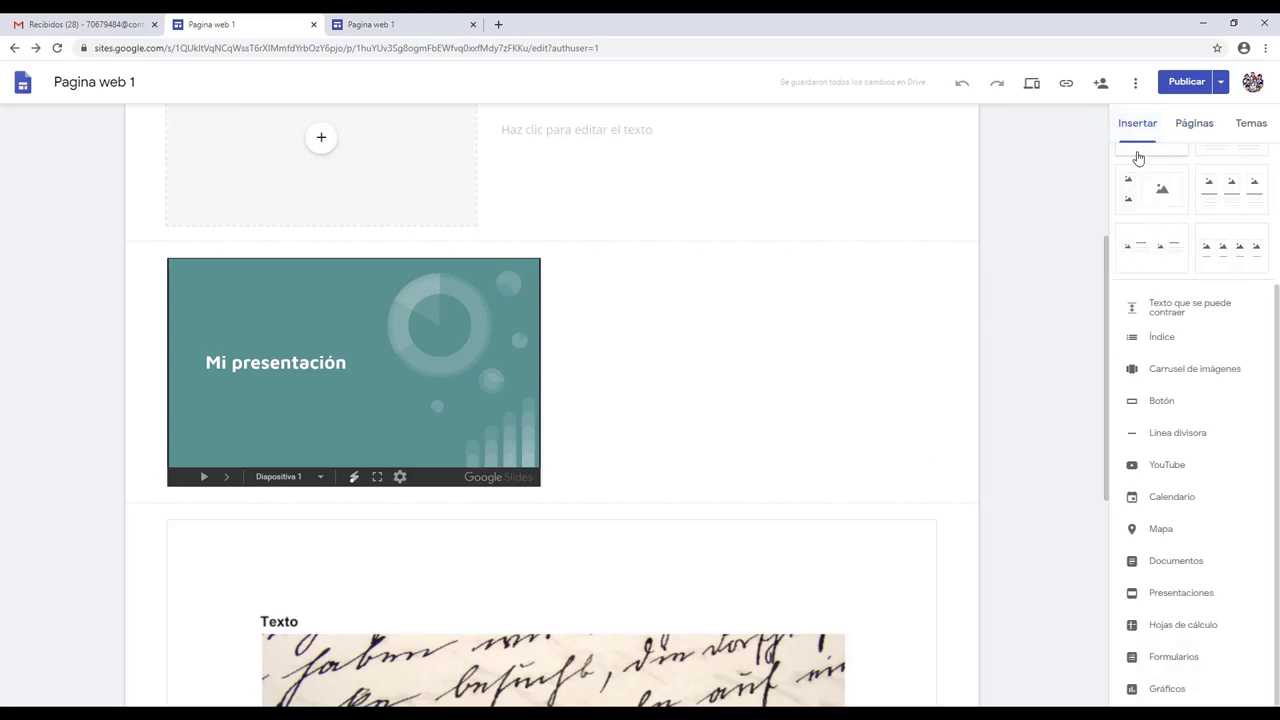
left_click(1193, 126)
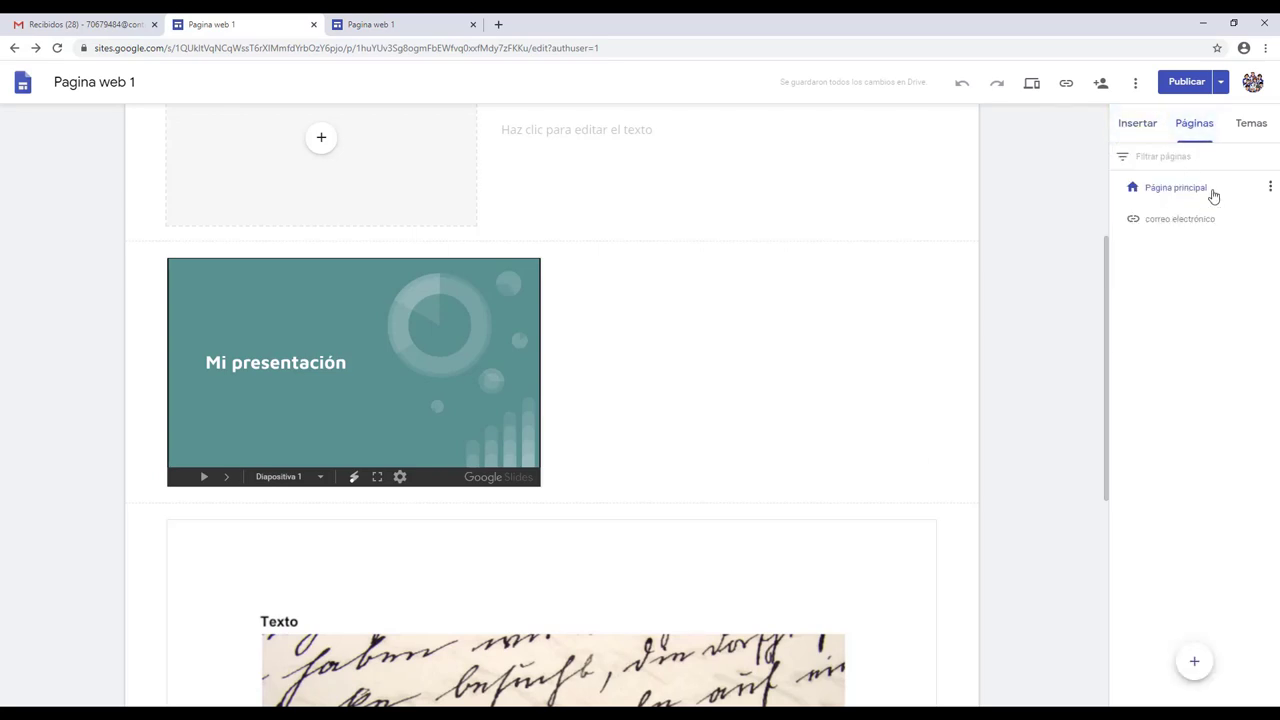
left_click(1269, 187)
left_click(1197, 259)
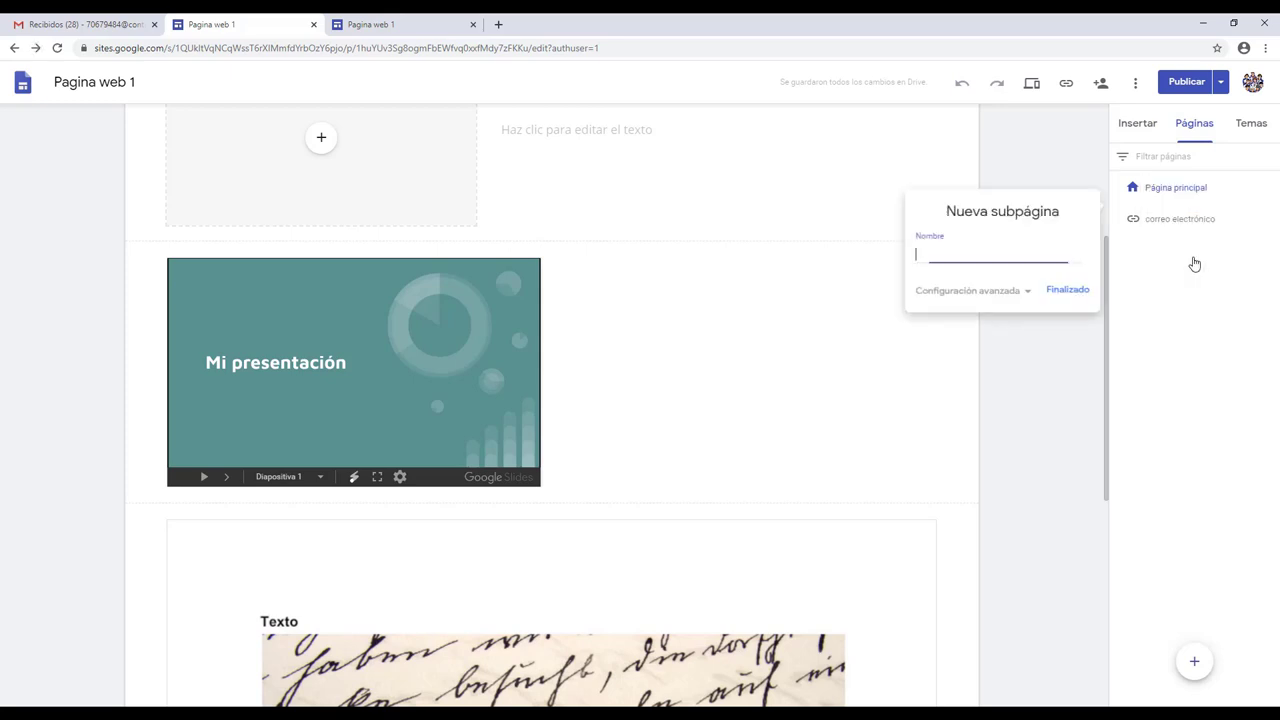
type("subpagina1")
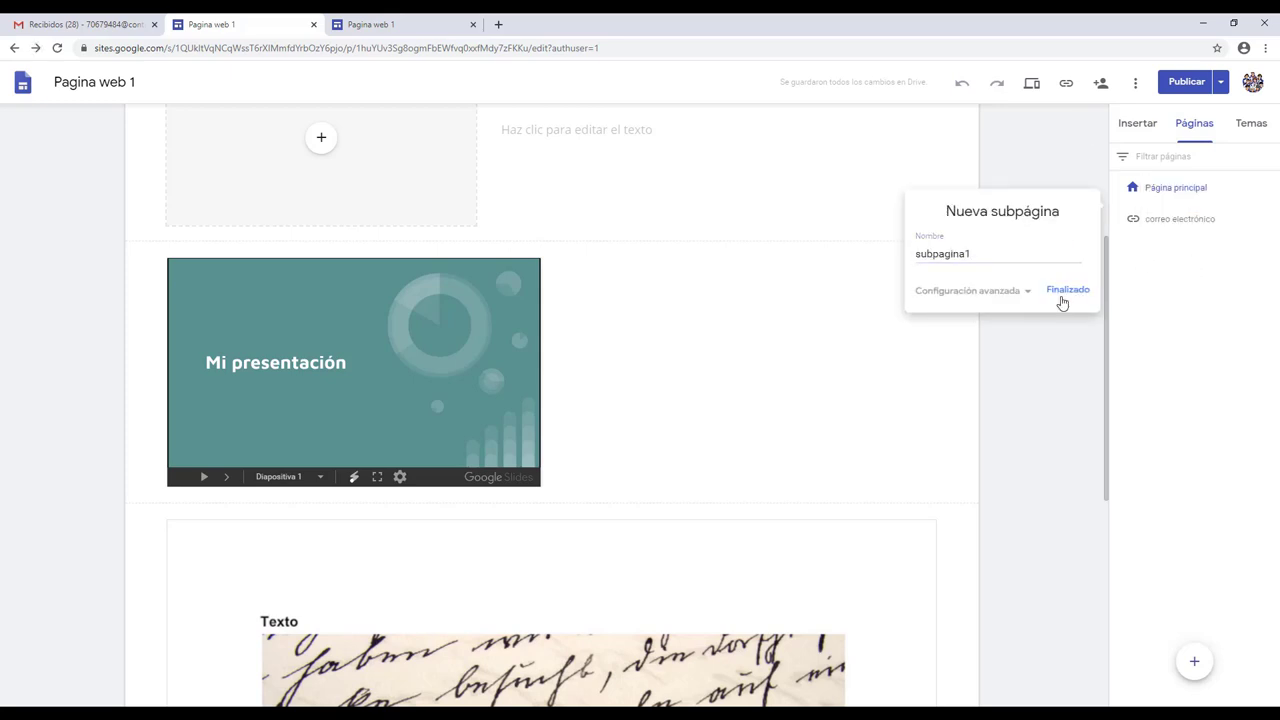
left_click(1065, 298)
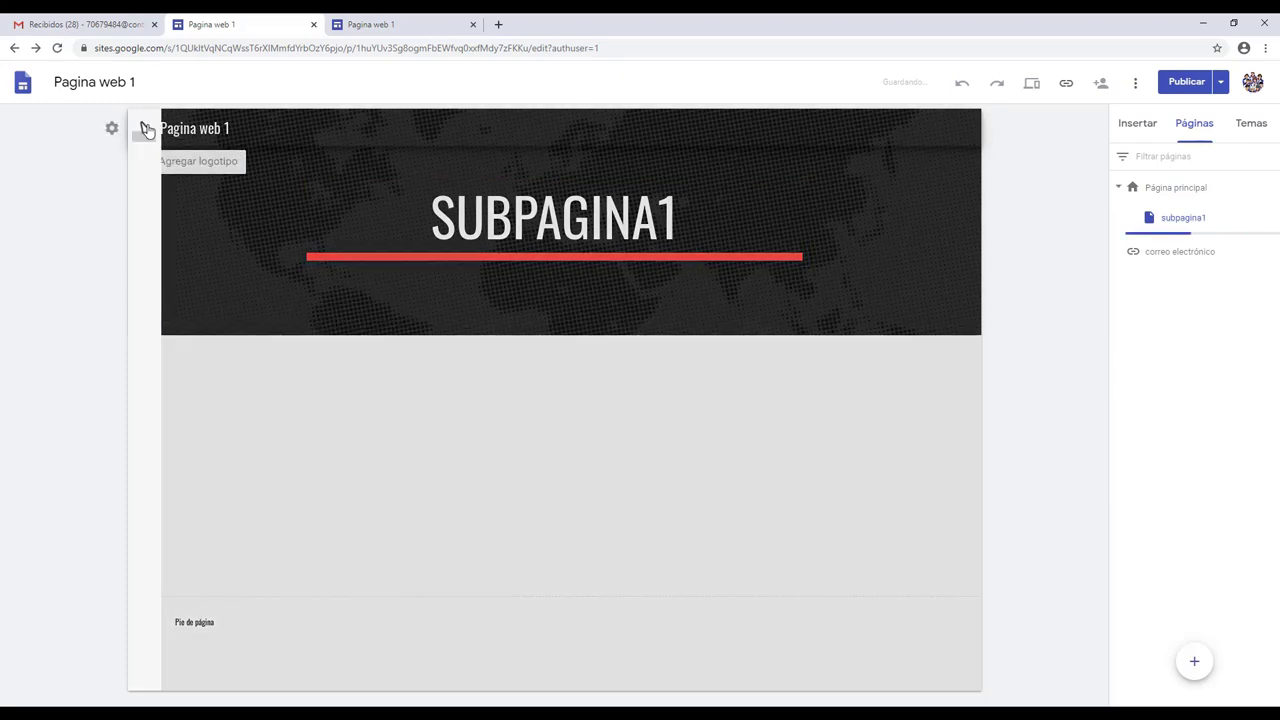
- Publish the site with subpagina1 and reload the published version to check for the subpage
left_click(442, 29)
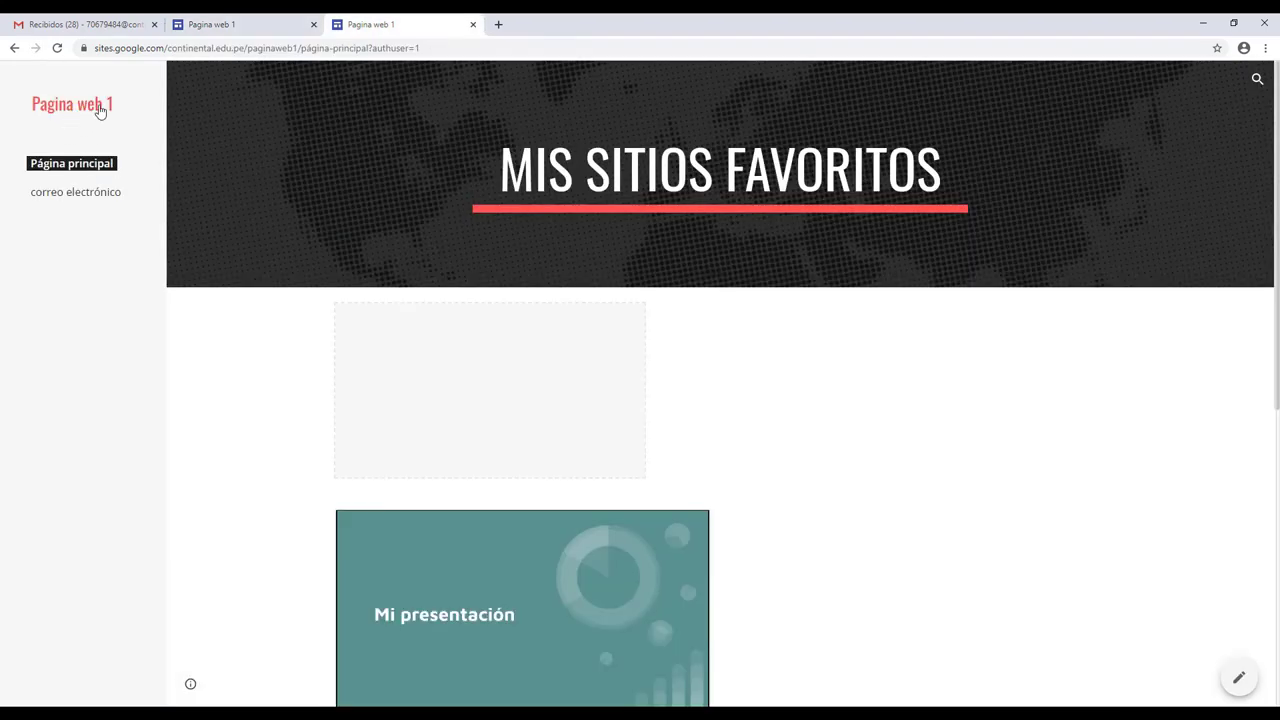
left_click(200, 24)
left_click(1187, 84)
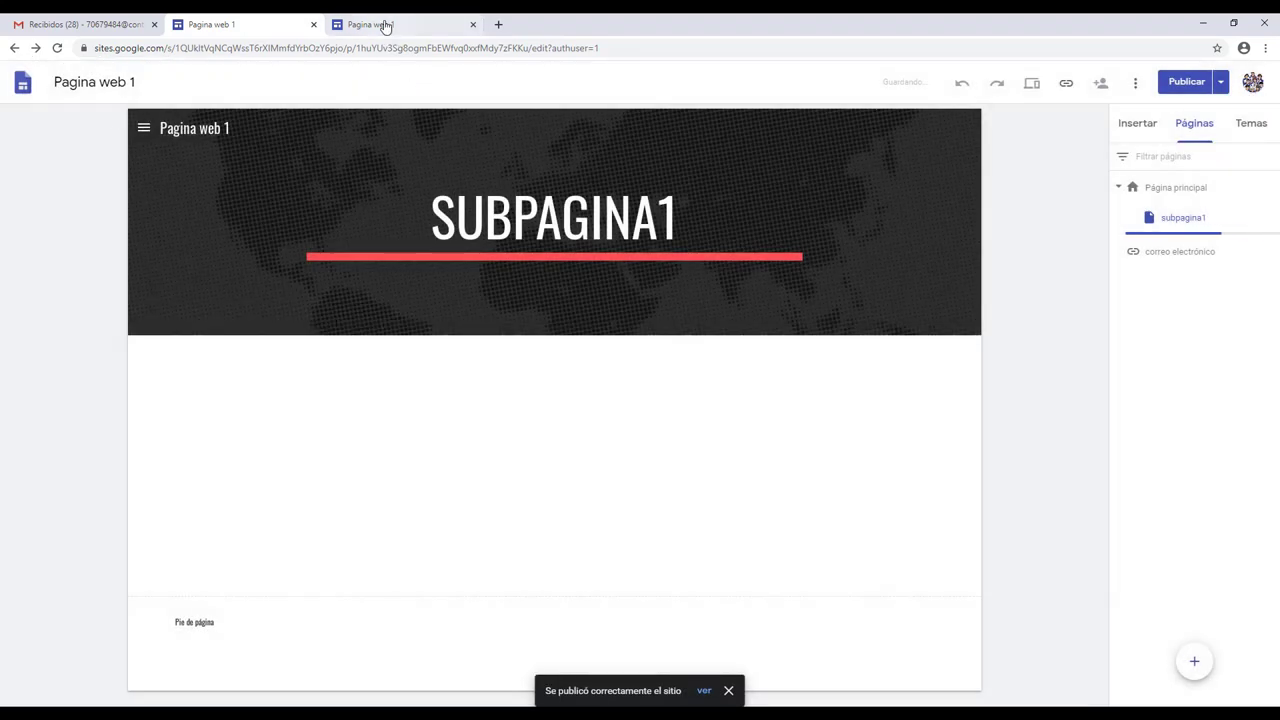
left_click(386, 24)
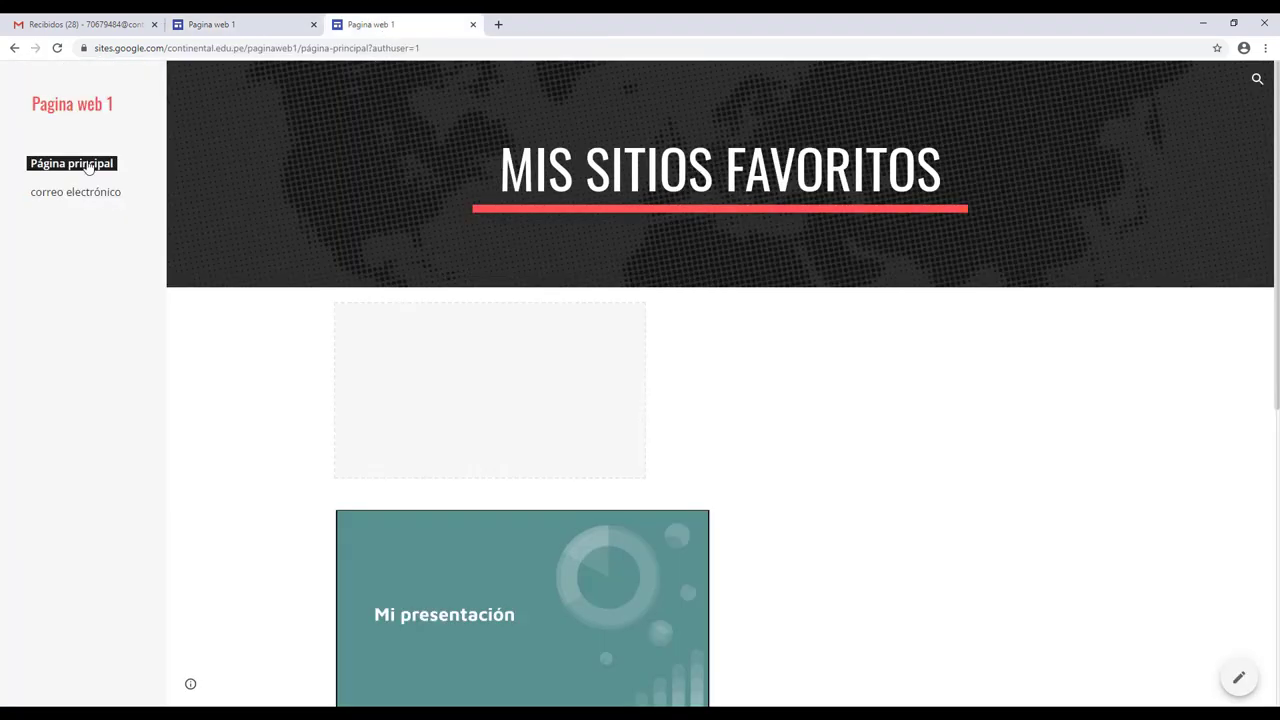
left_click(57, 48)
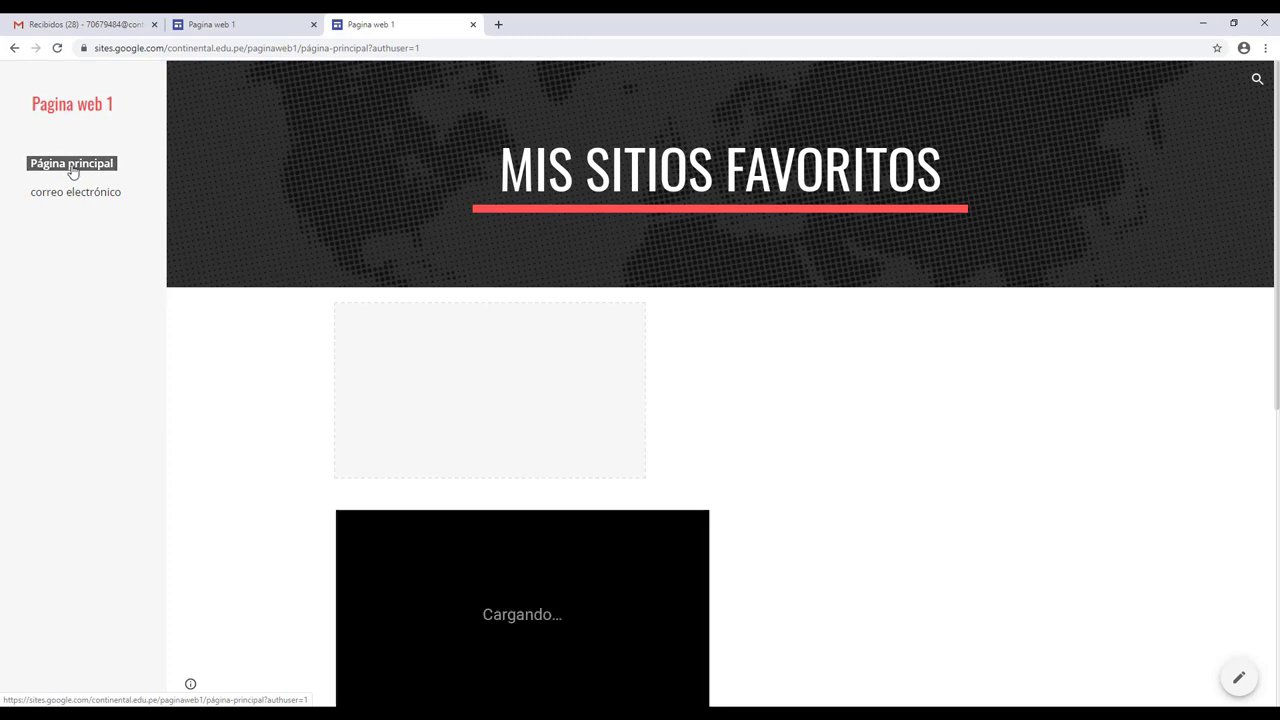
- Return to the editor and insert the layout of four captioned images in a row on subpagina1
left_click(259, 22)
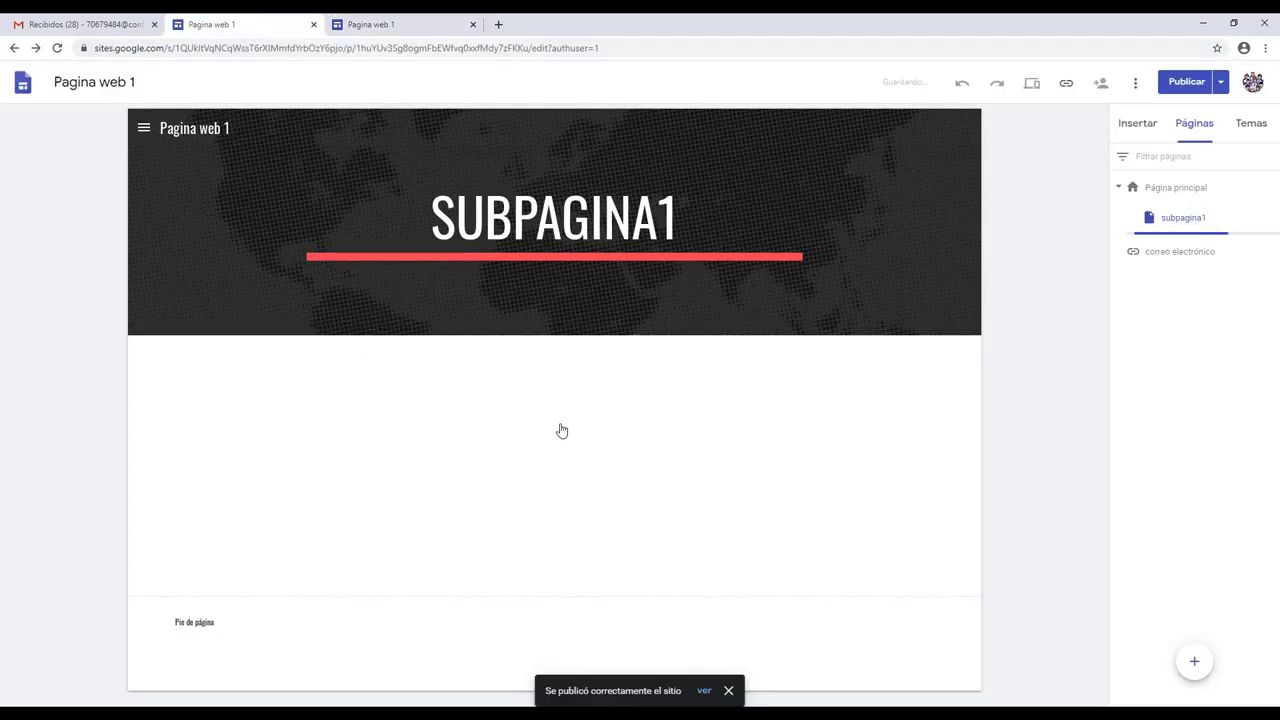
left_click(1147, 127)
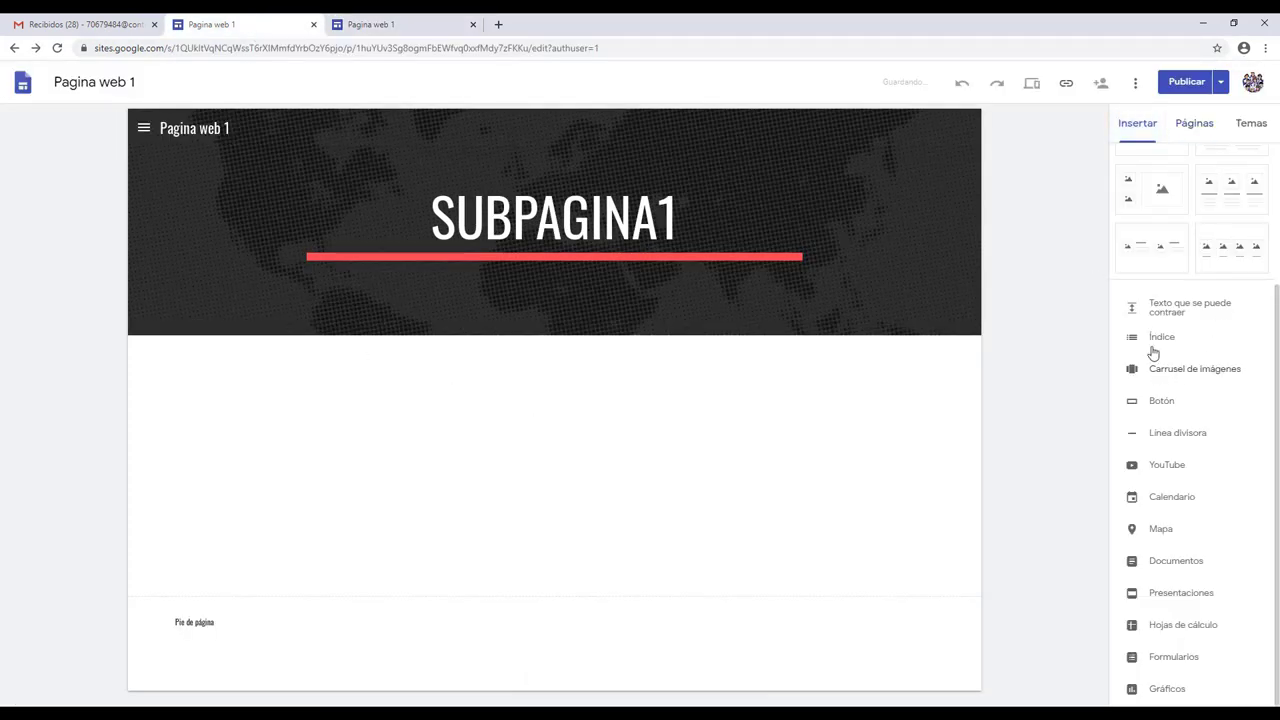
left_click(1235, 250)
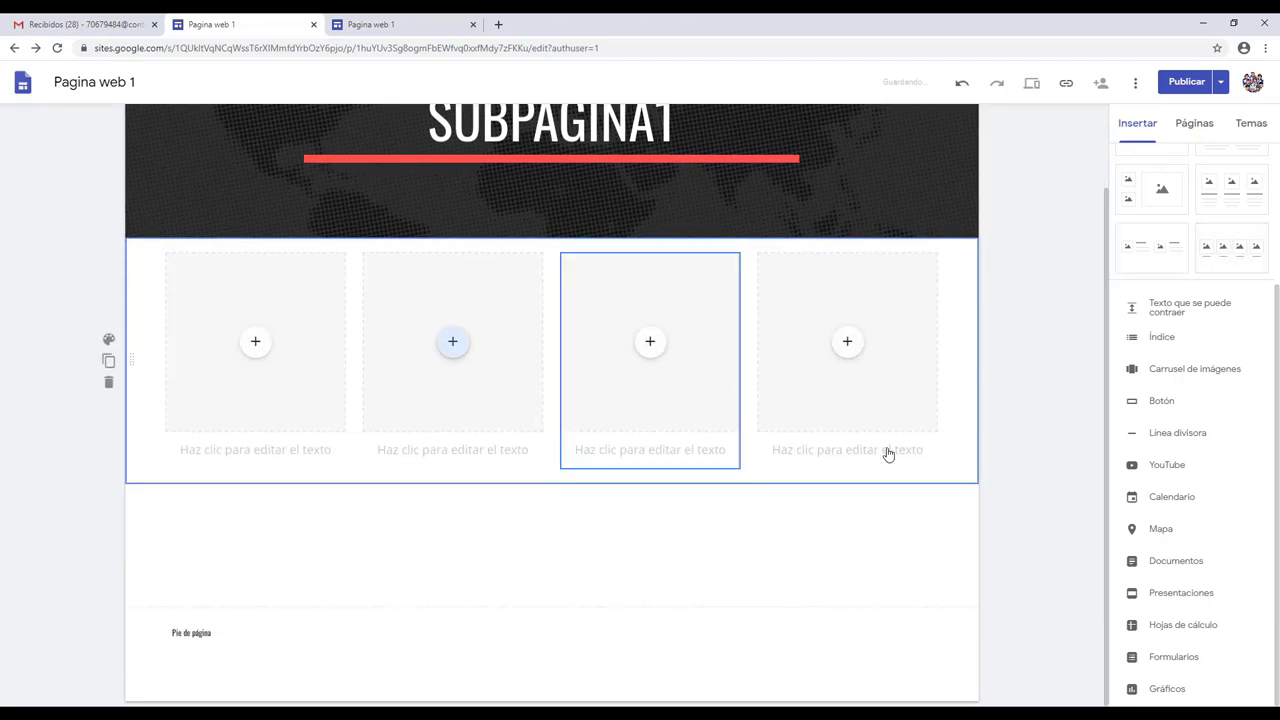
- Publish the site with the new image layout, check the published version and return to the editor
left_click(1182, 88)
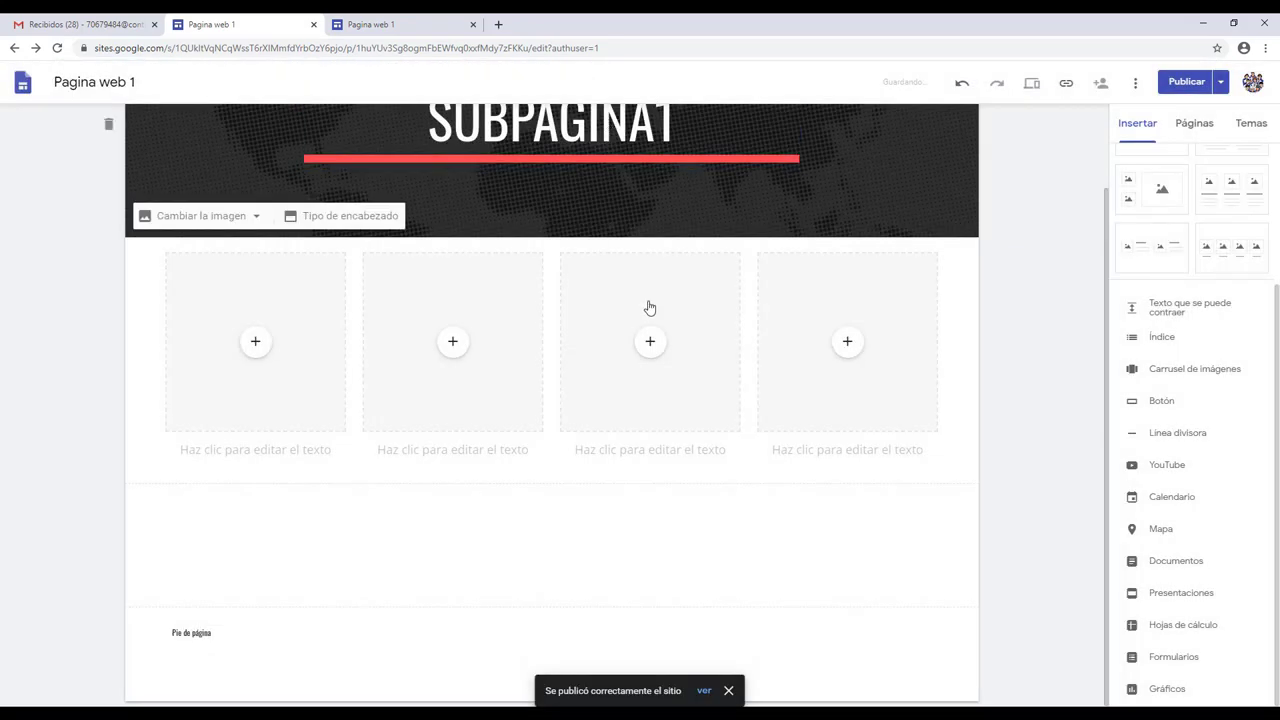
left_click(410, 24)
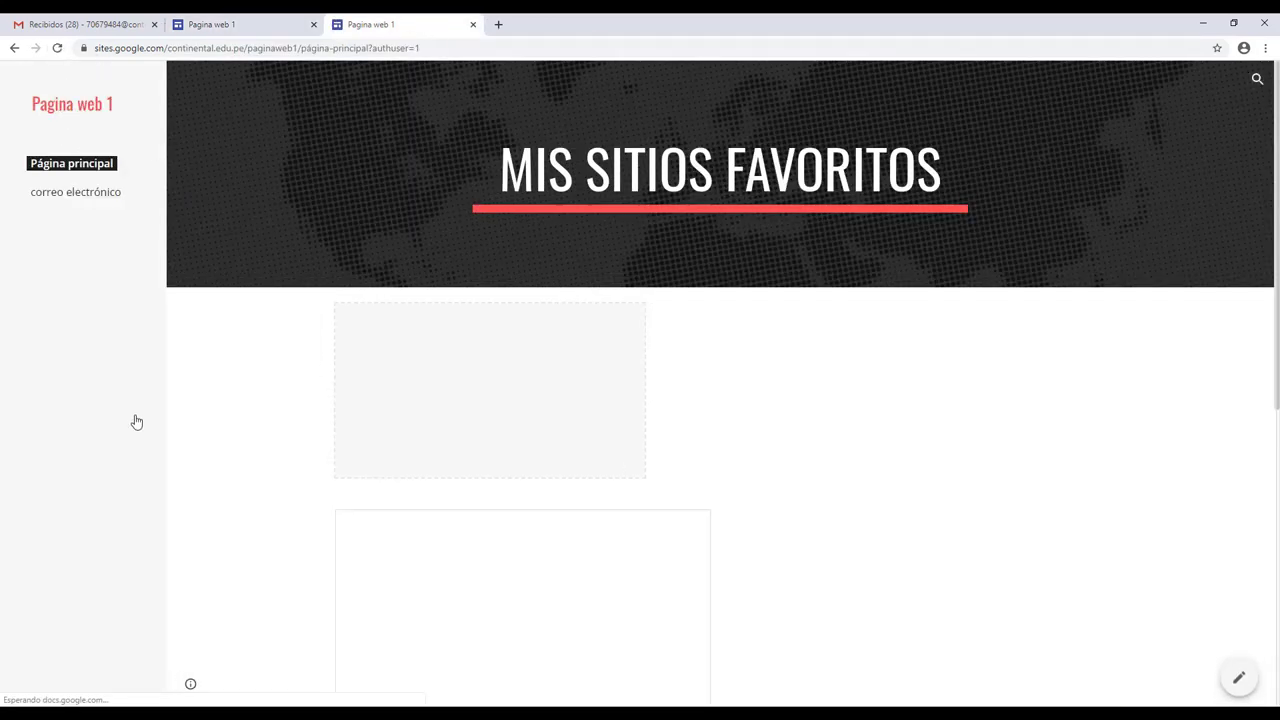
left_click(240, 24)
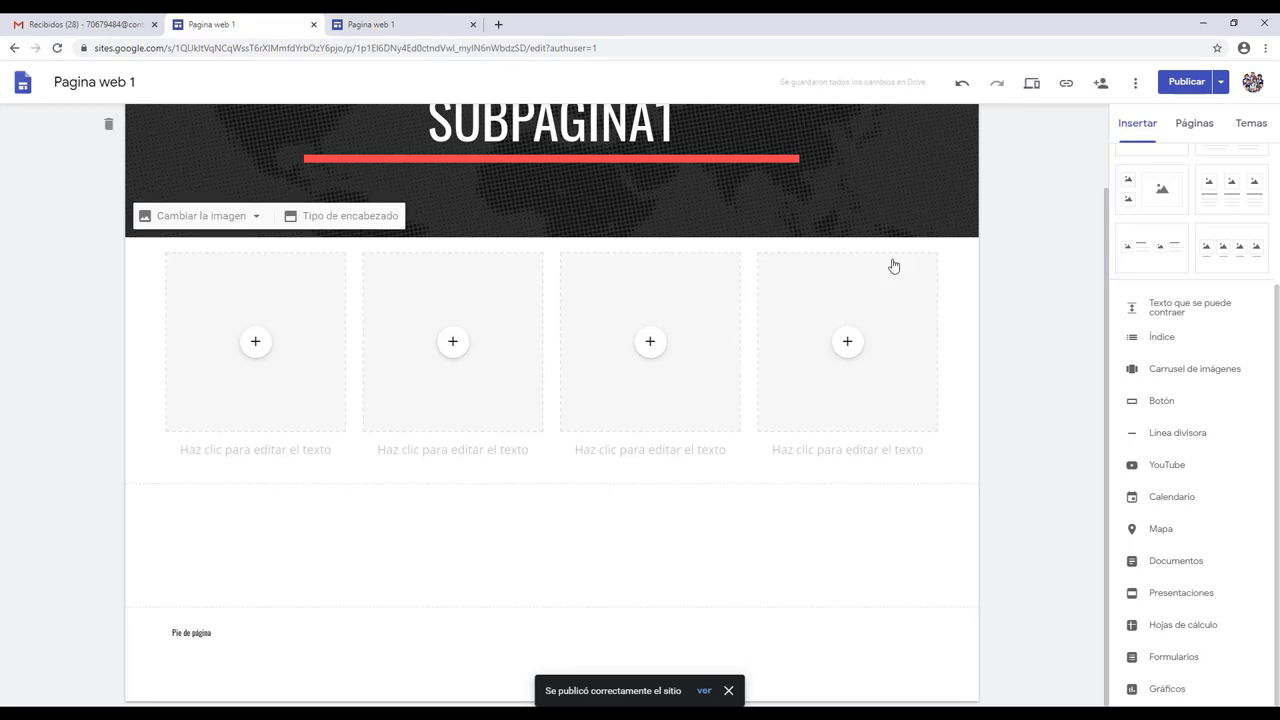
- Show the site's page list, preview the site at computer size, and visit Página principal and subpagina1
left_click(1192, 123)
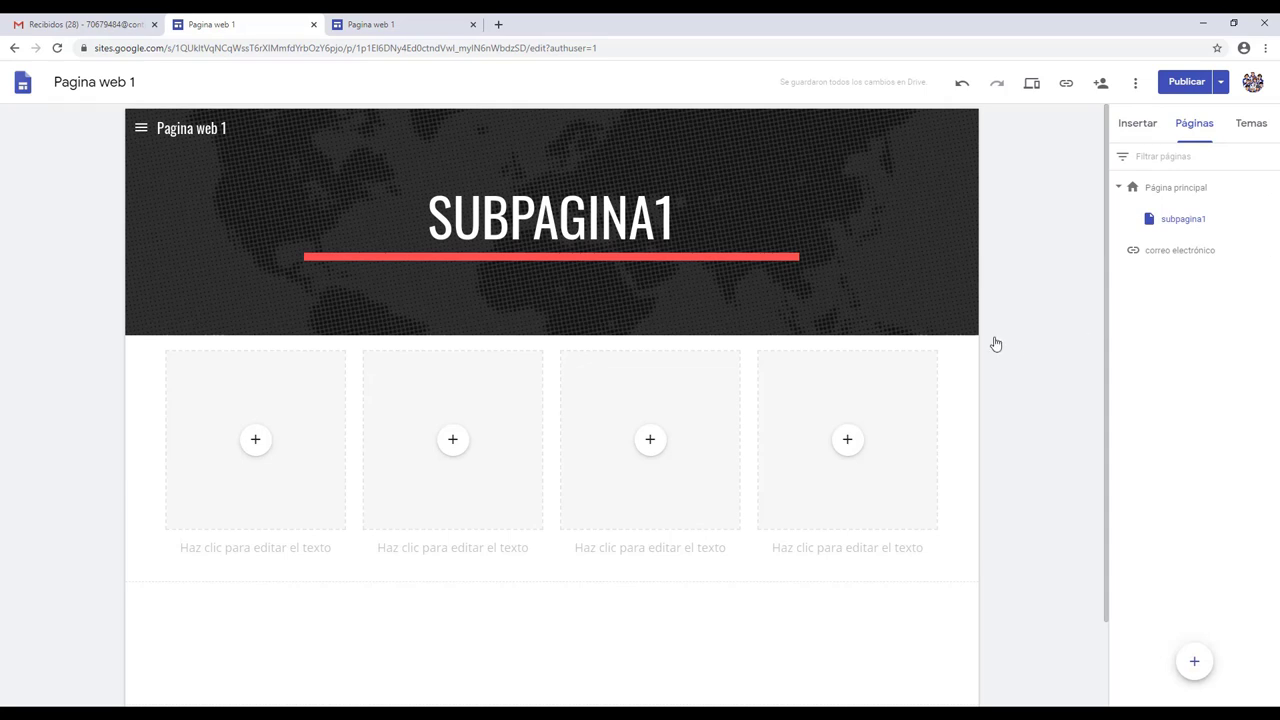
scroll(996, 343, "down", 1)
scroll(1080, 388, "up", 1)
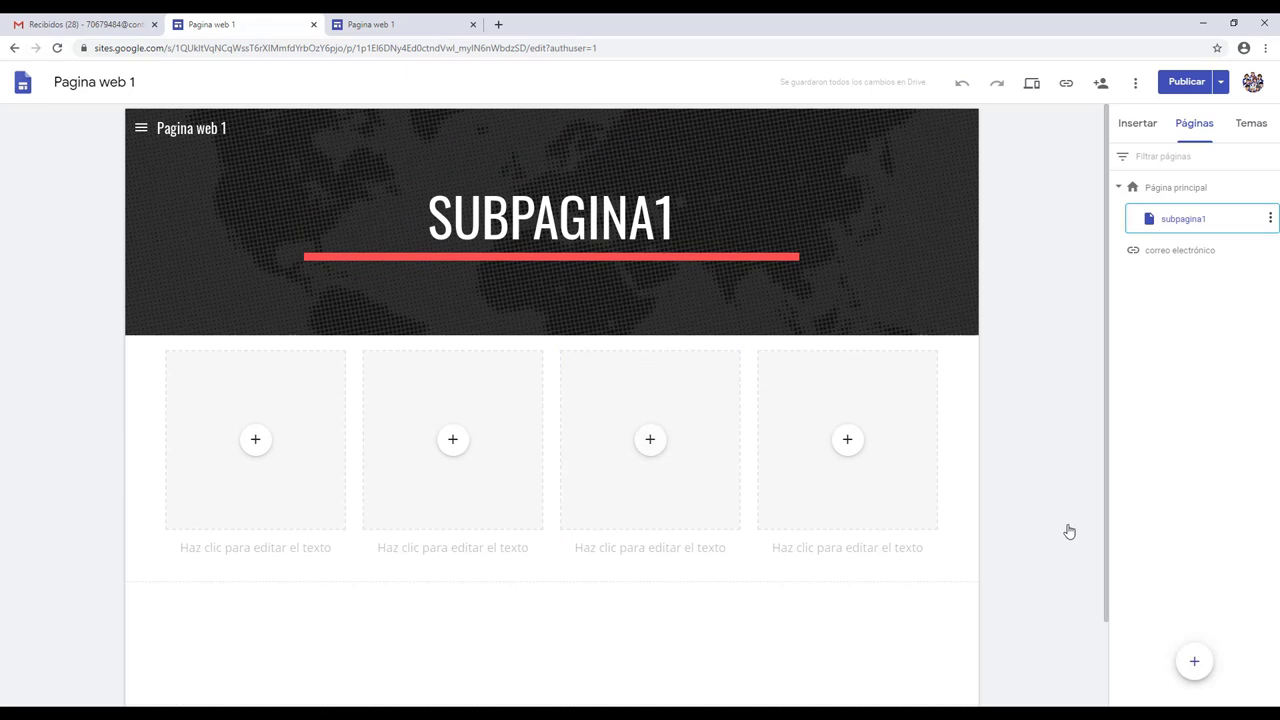
left_click(1033, 86)
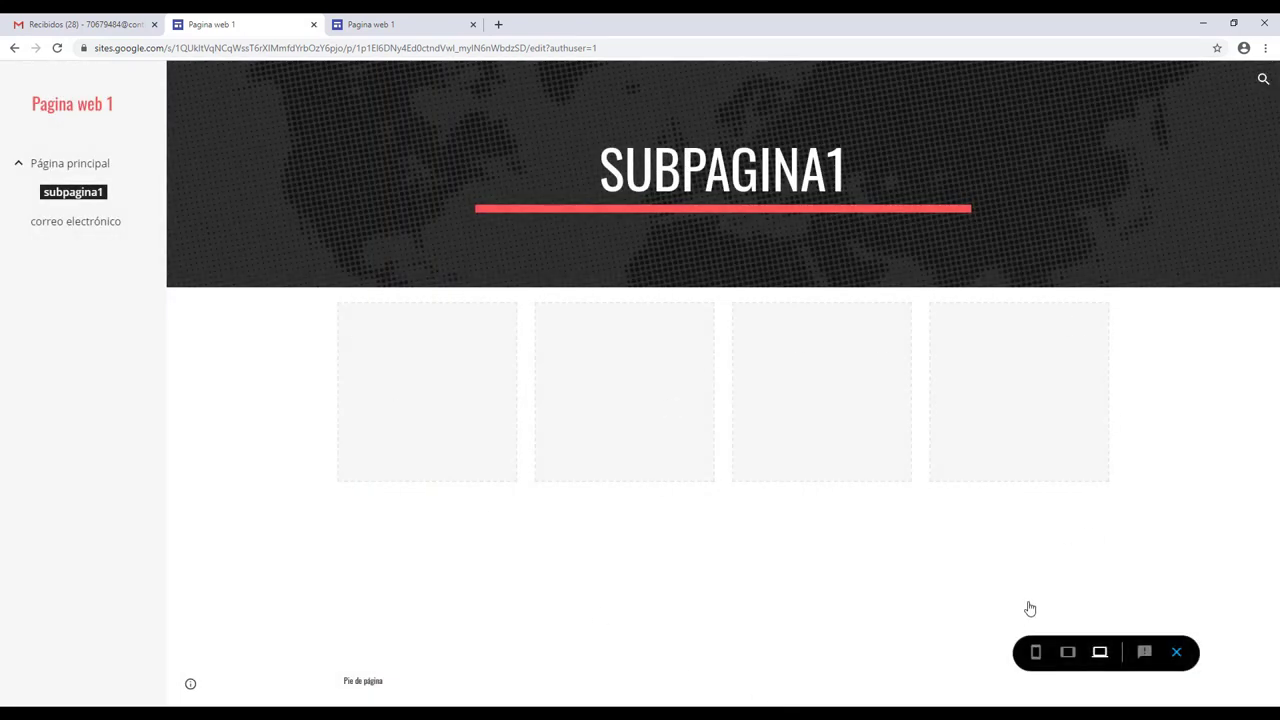
left_click(471, 106)
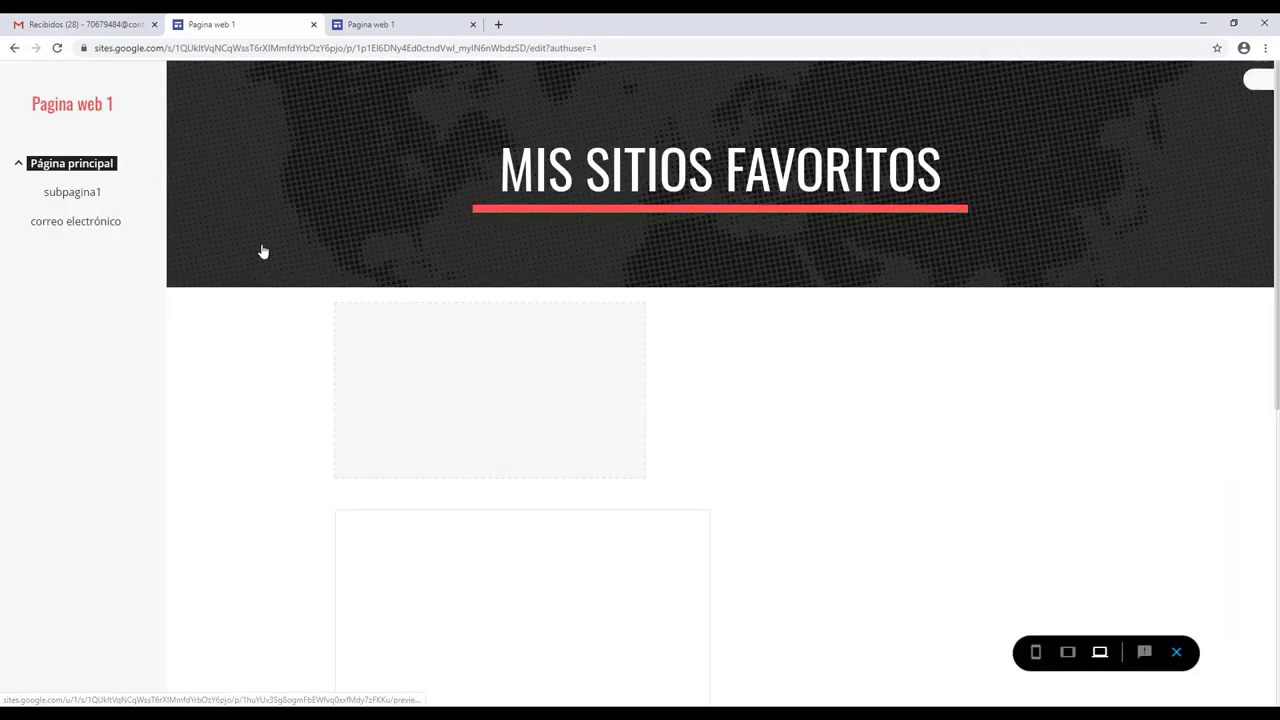
left_click(88, 201)
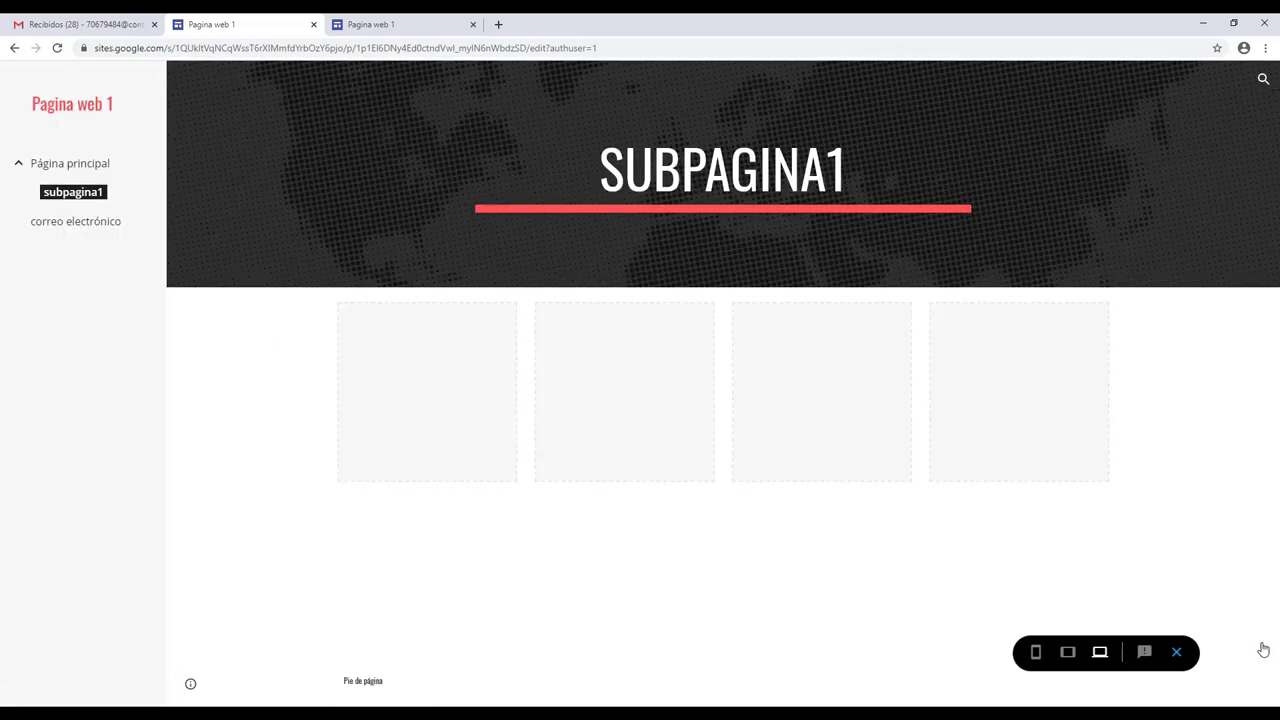
- Preview subpagina1 at tablet and phone sizes, test the phone navigation to subpagina1, and exit the preview
left_click(1068, 653)
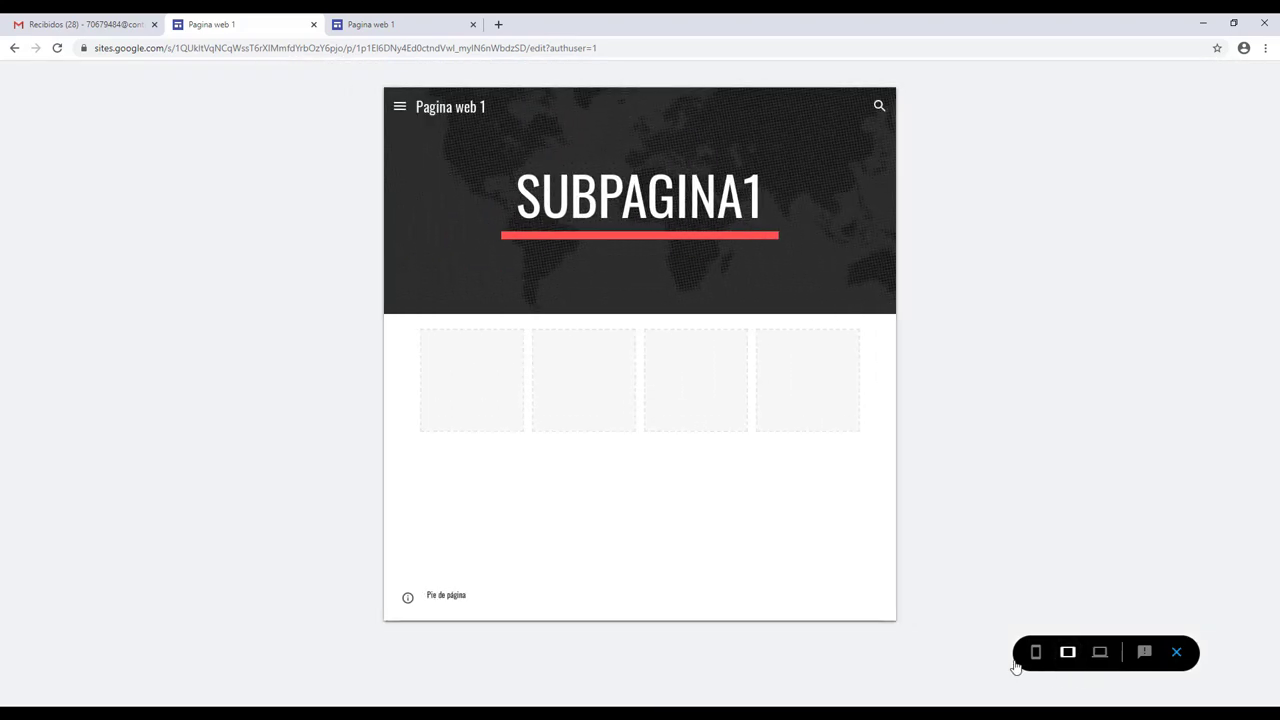
left_click(1035, 653)
left_click(540, 106)
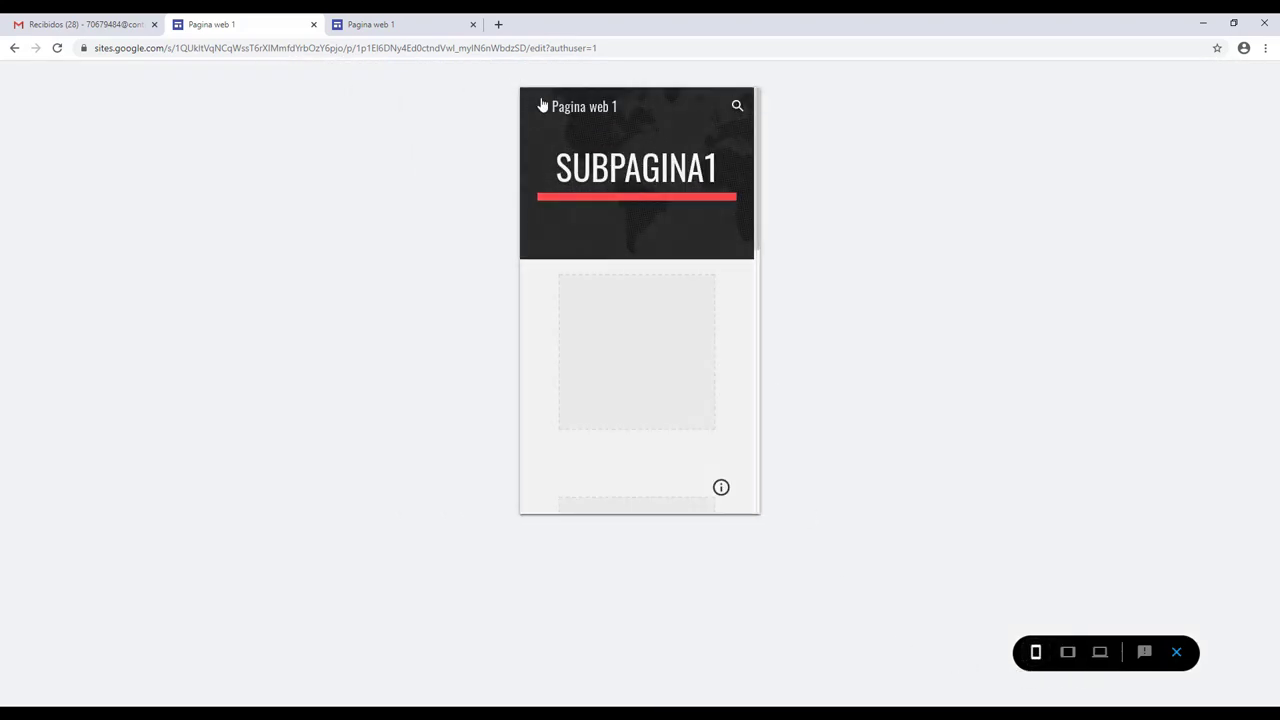
left_click(592, 175)
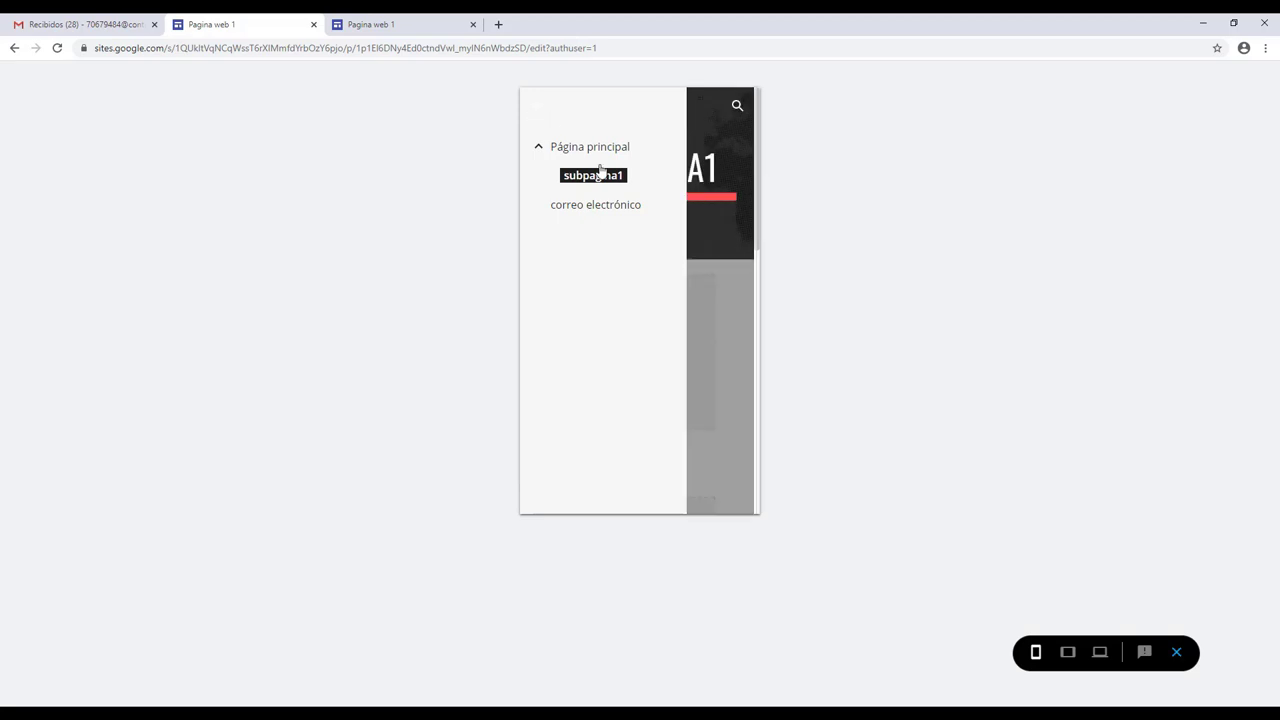
scroll(610, 480, "down", 5)
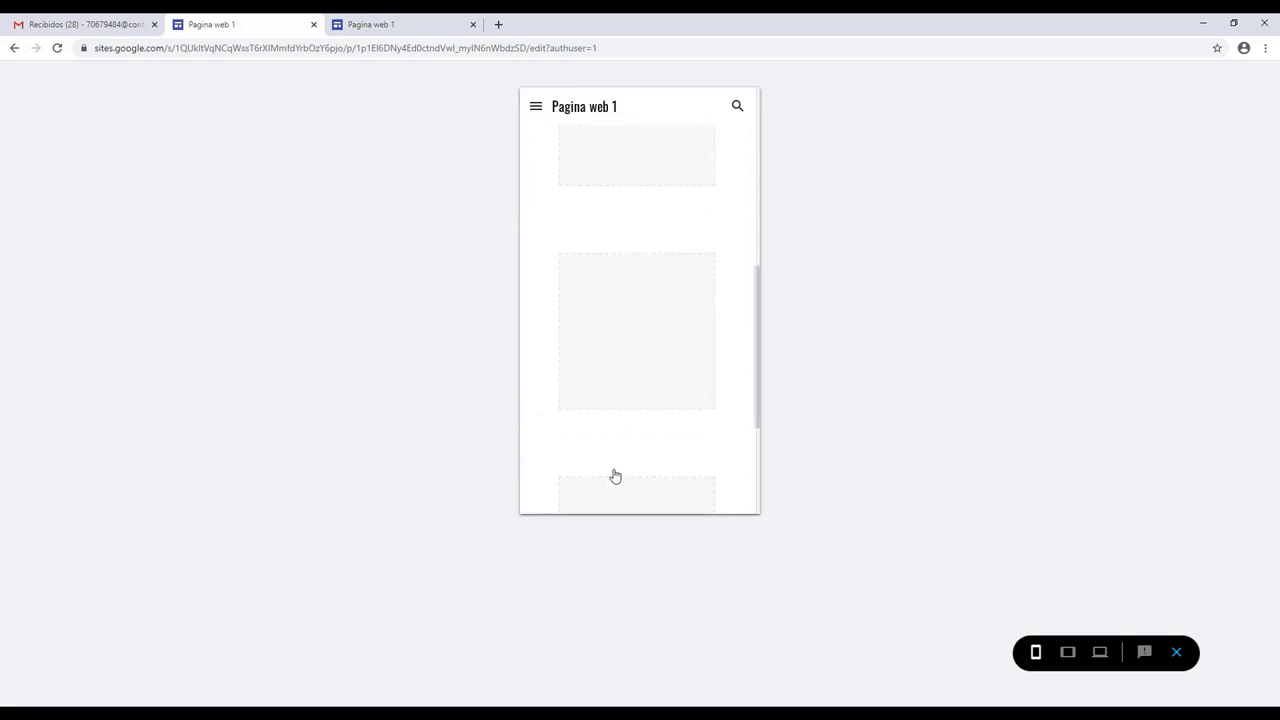
scroll(651, 489, "up", 1)
left_click(1174, 653)
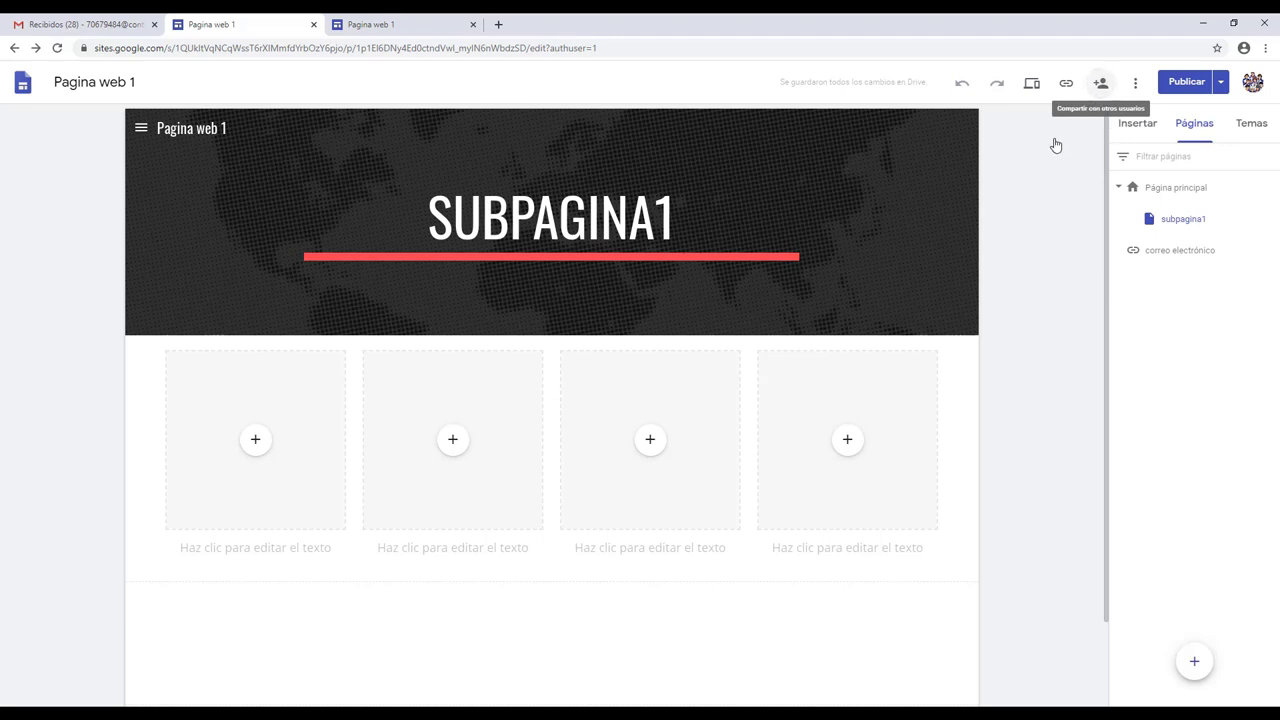
- Open the site's sharing settings, review the draft's access options, and cancel without changing them
left_click(1095, 93)
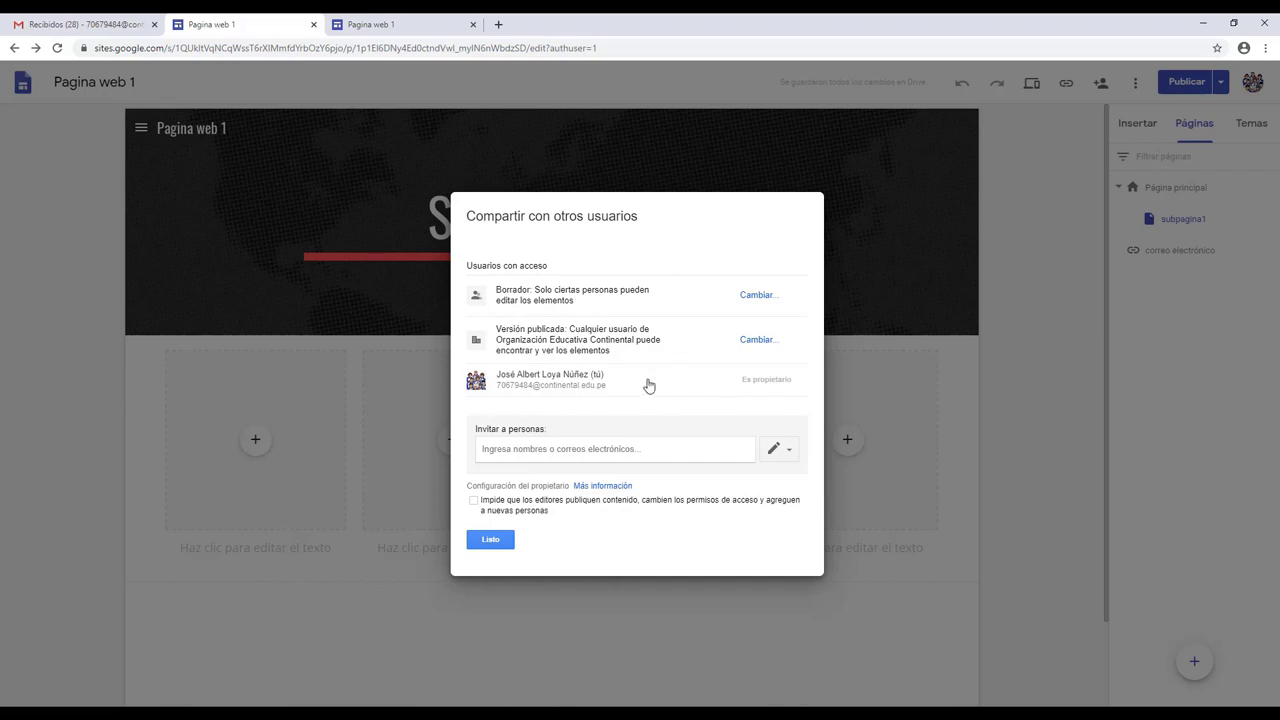
left_click_drag(533, 292, 653, 310)
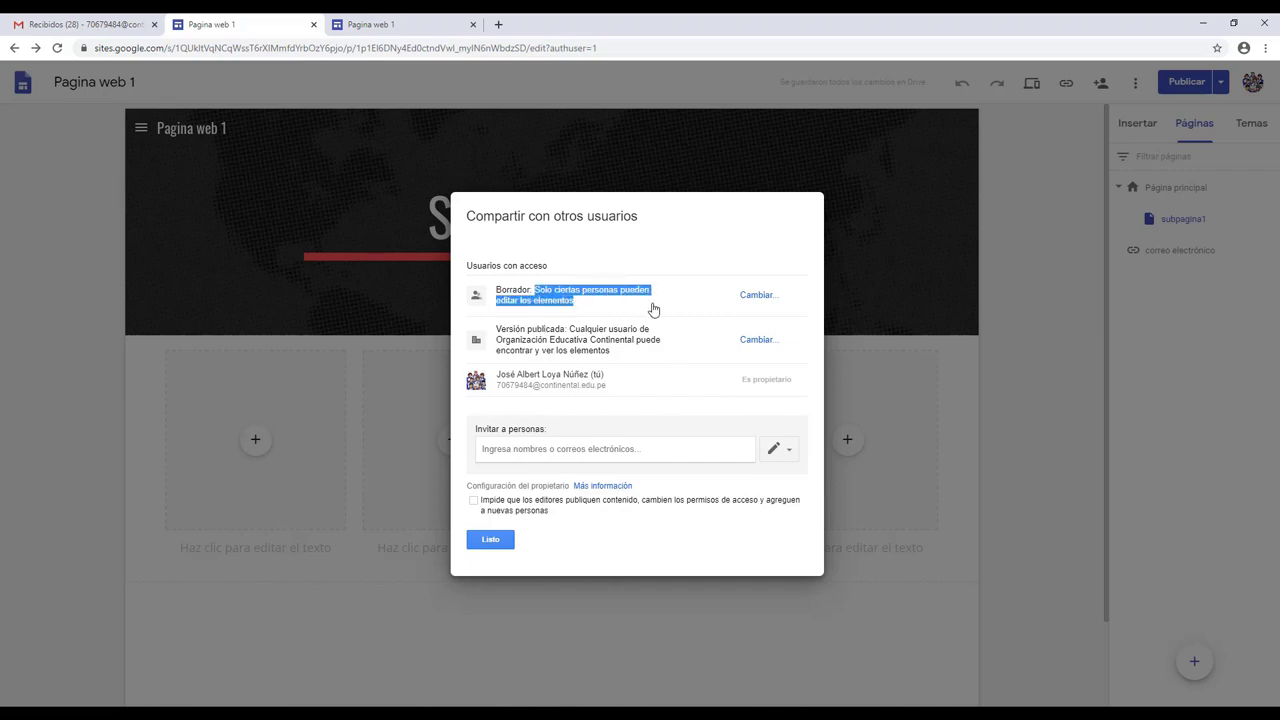
left_click(723, 301)
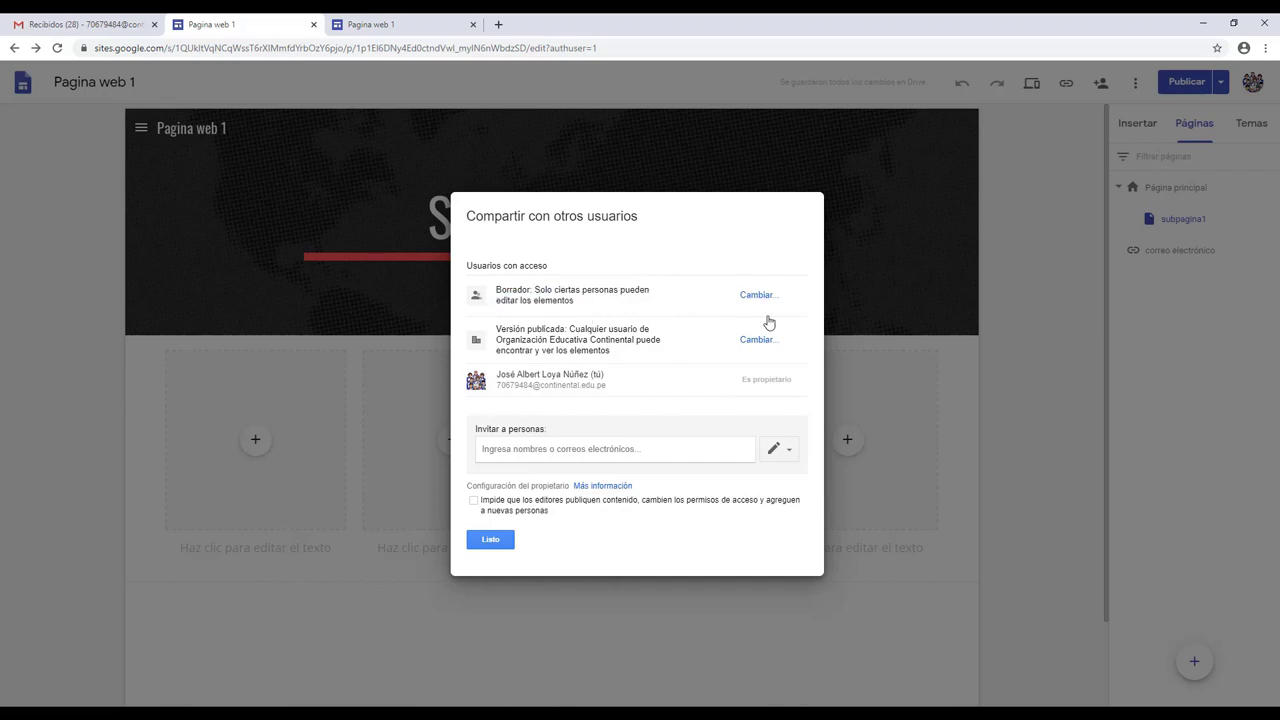
left_click(764, 296)
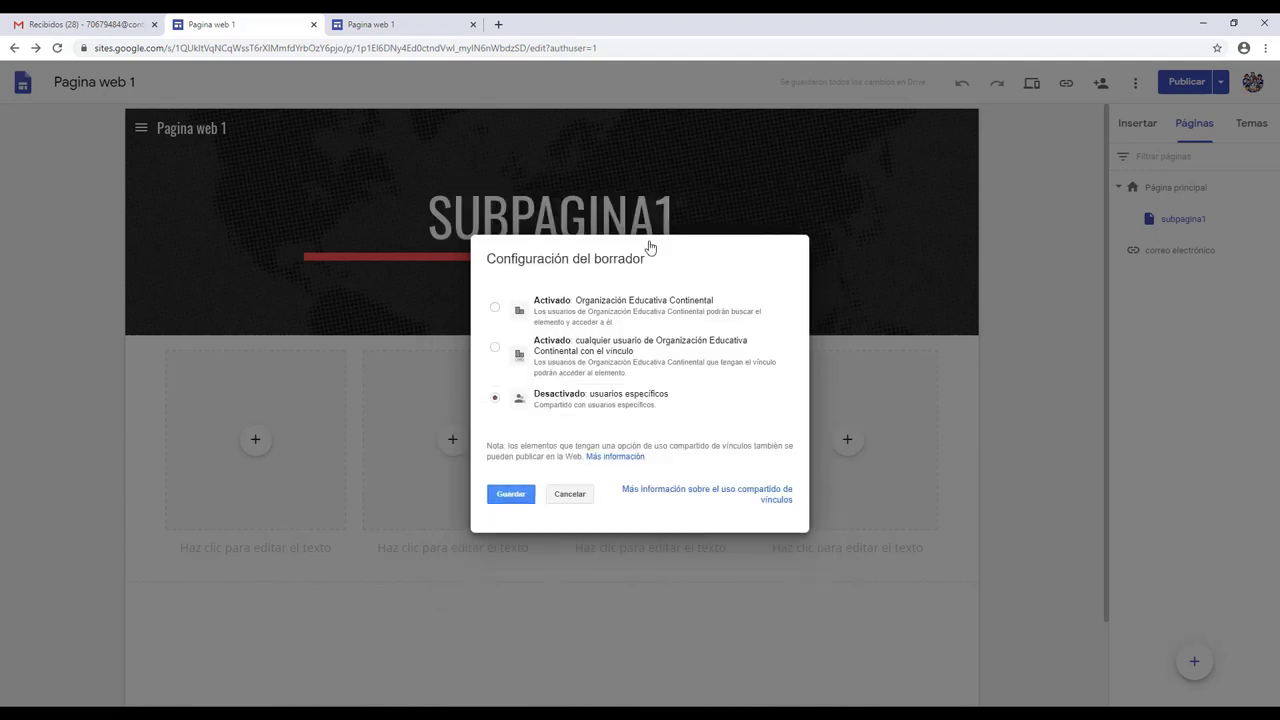
left_click(570, 494)
- Review the published version's access options, including the one limited to certain people, cancel, and close the sharing settings
left_click_drag(511, 333, 686, 339)
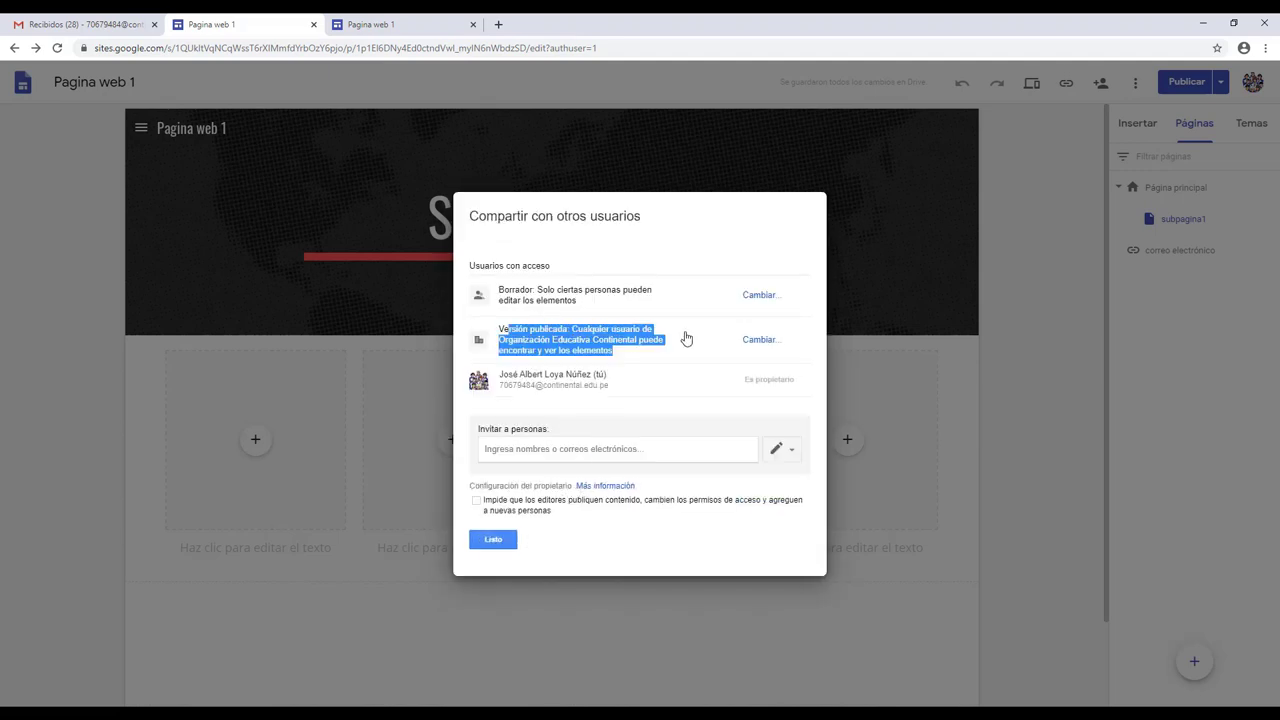
left_click(757, 340)
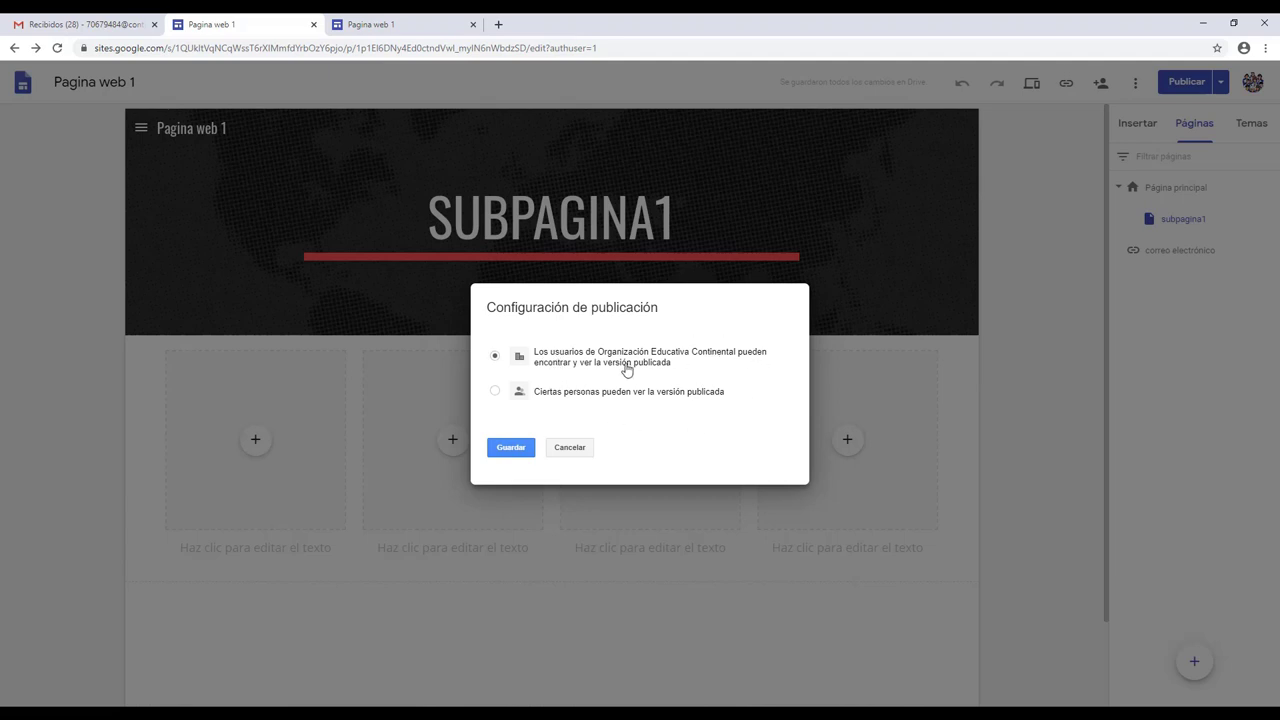
left_click(495, 392)
left_click(570, 450)
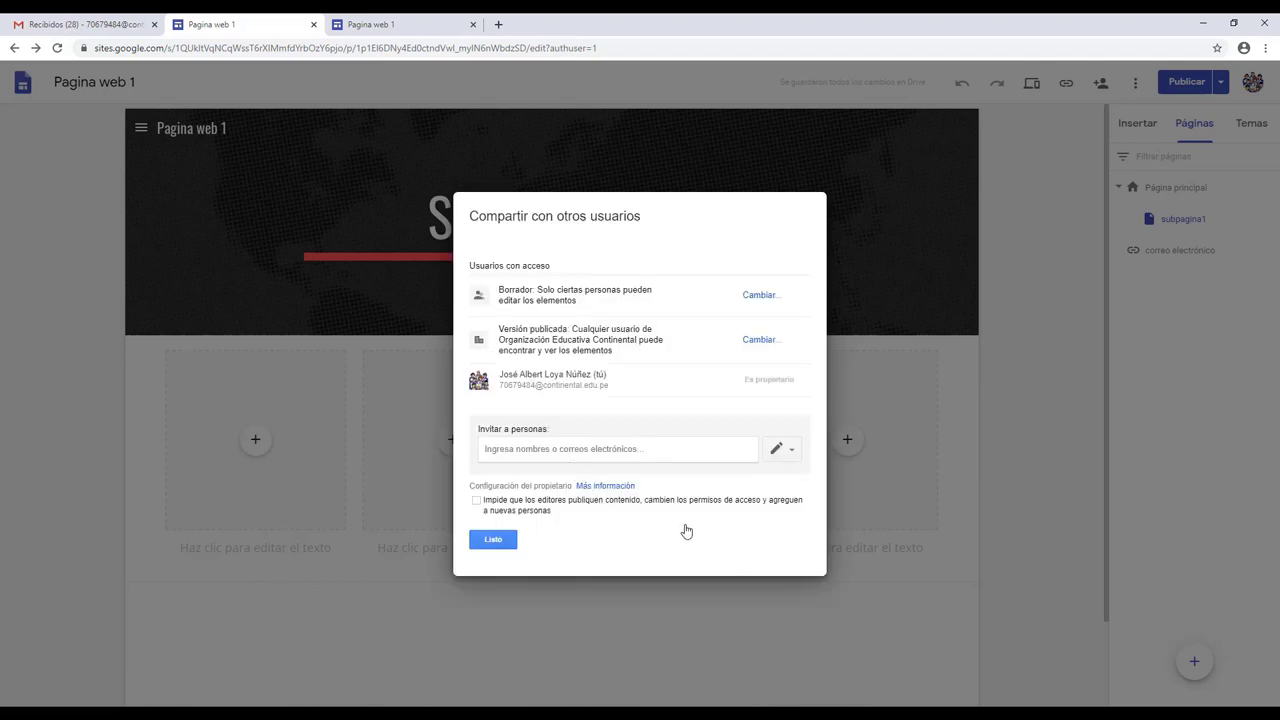
key("Escape")
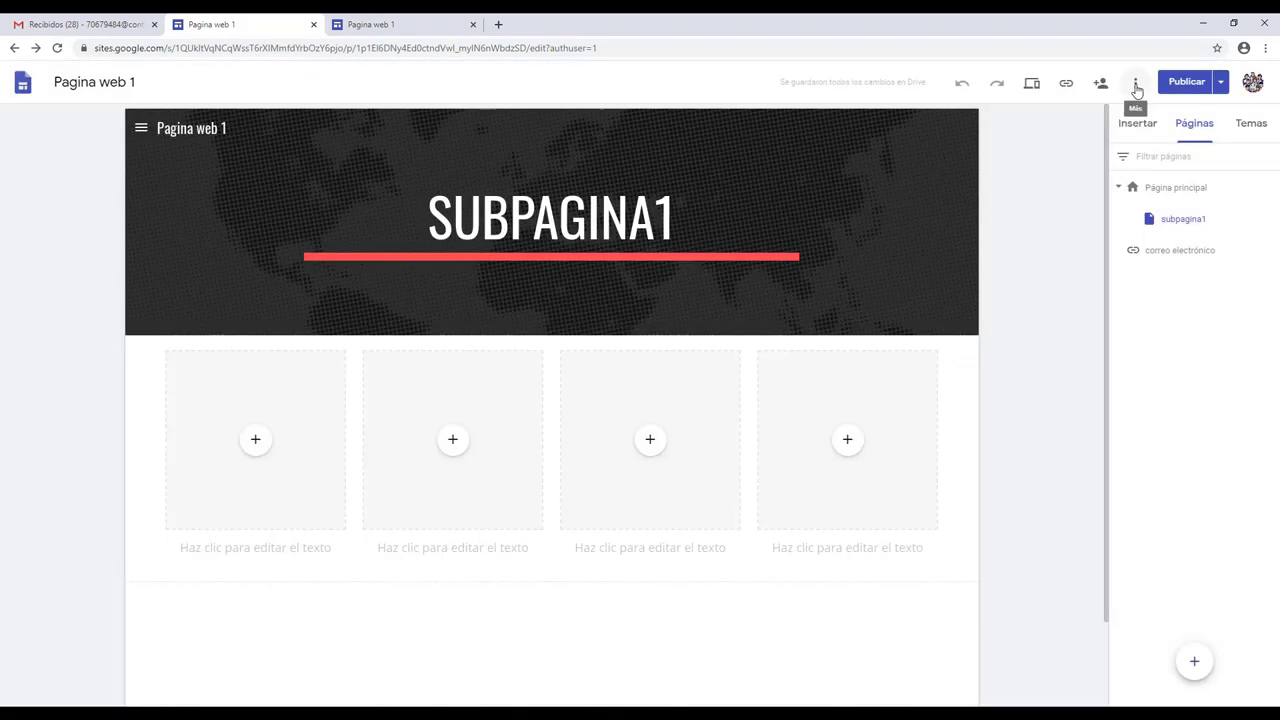
- Review the site's Google Analytics connection and page icon options, closing each without making changes
left_click(1135, 85)
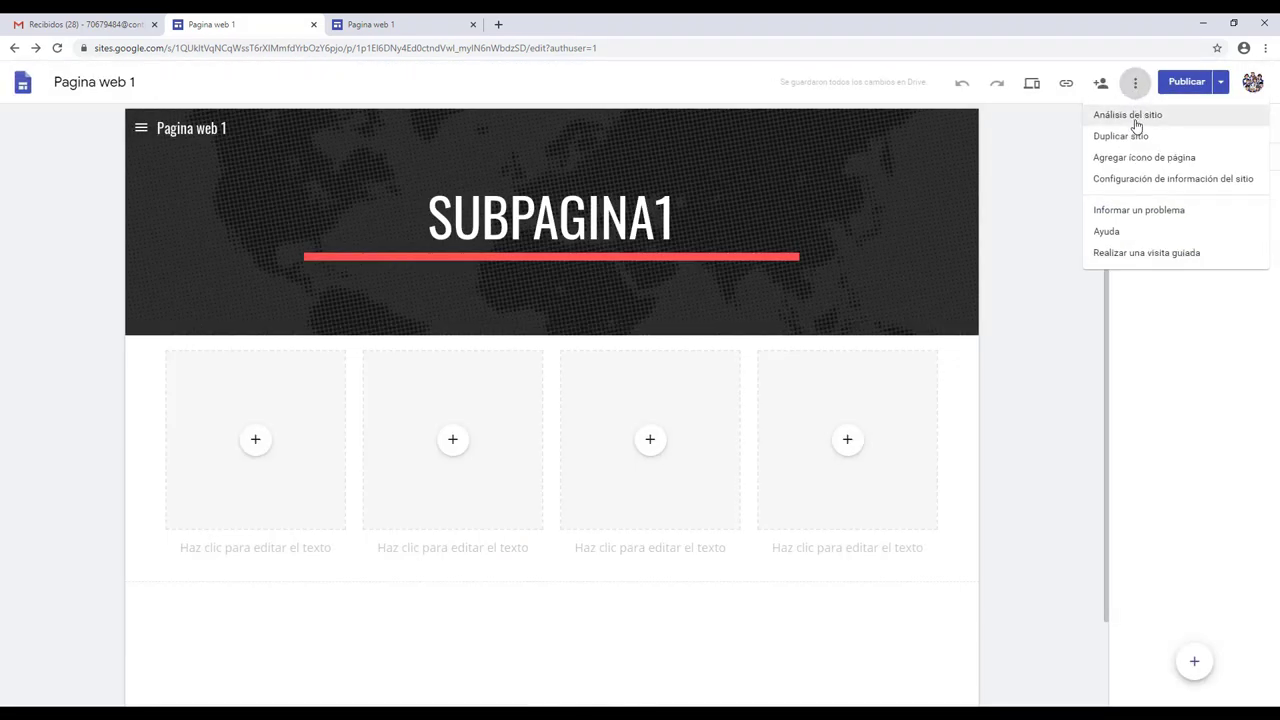
left_click(1133, 117)
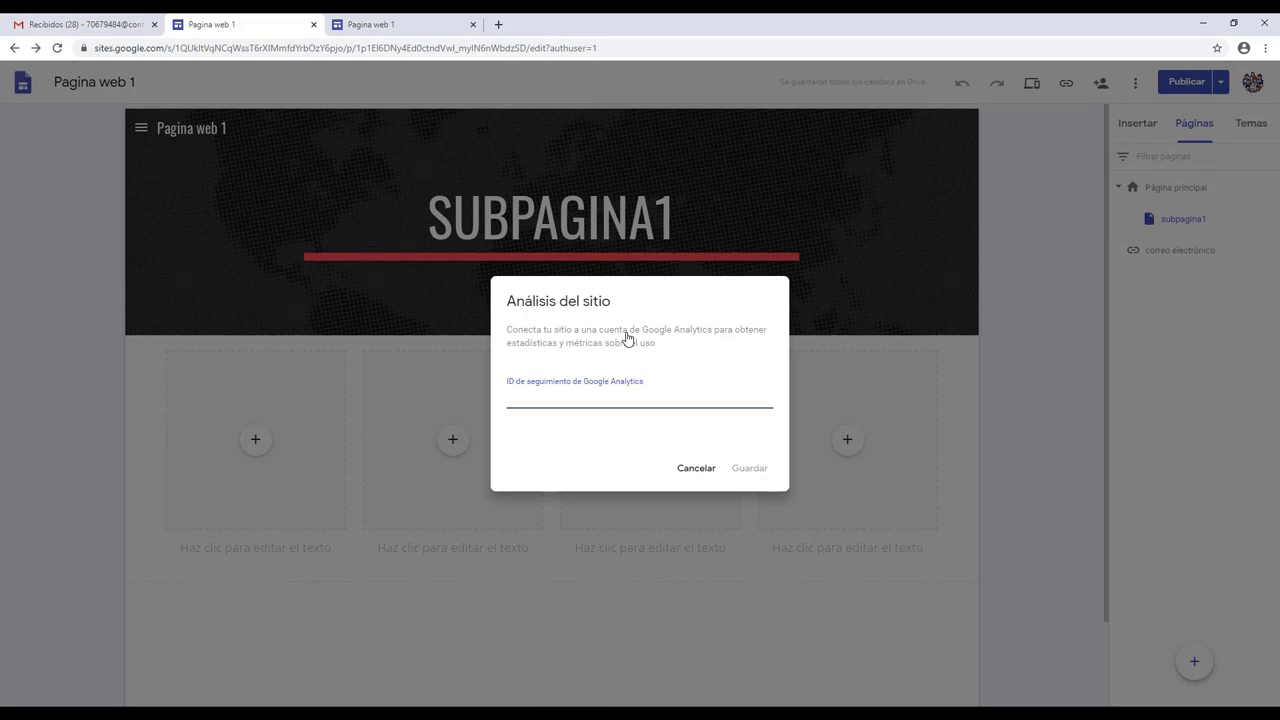
left_click(692, 470)
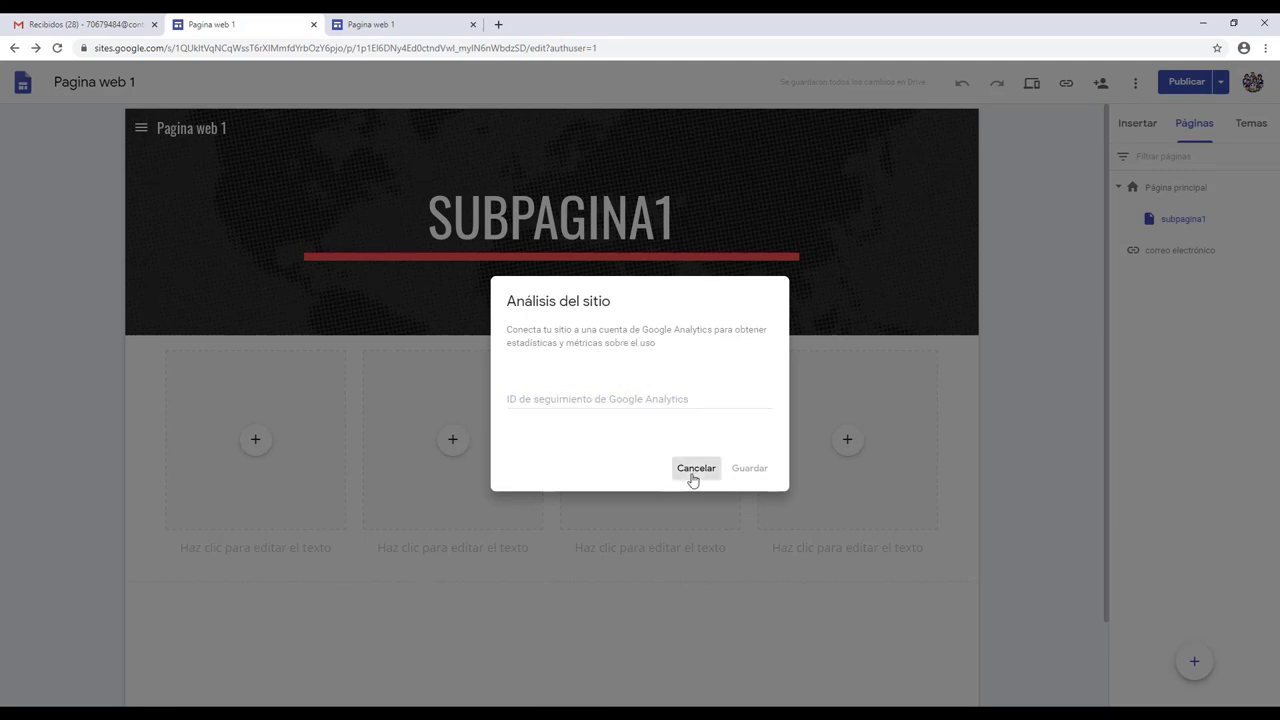
left_click(1133, 88)
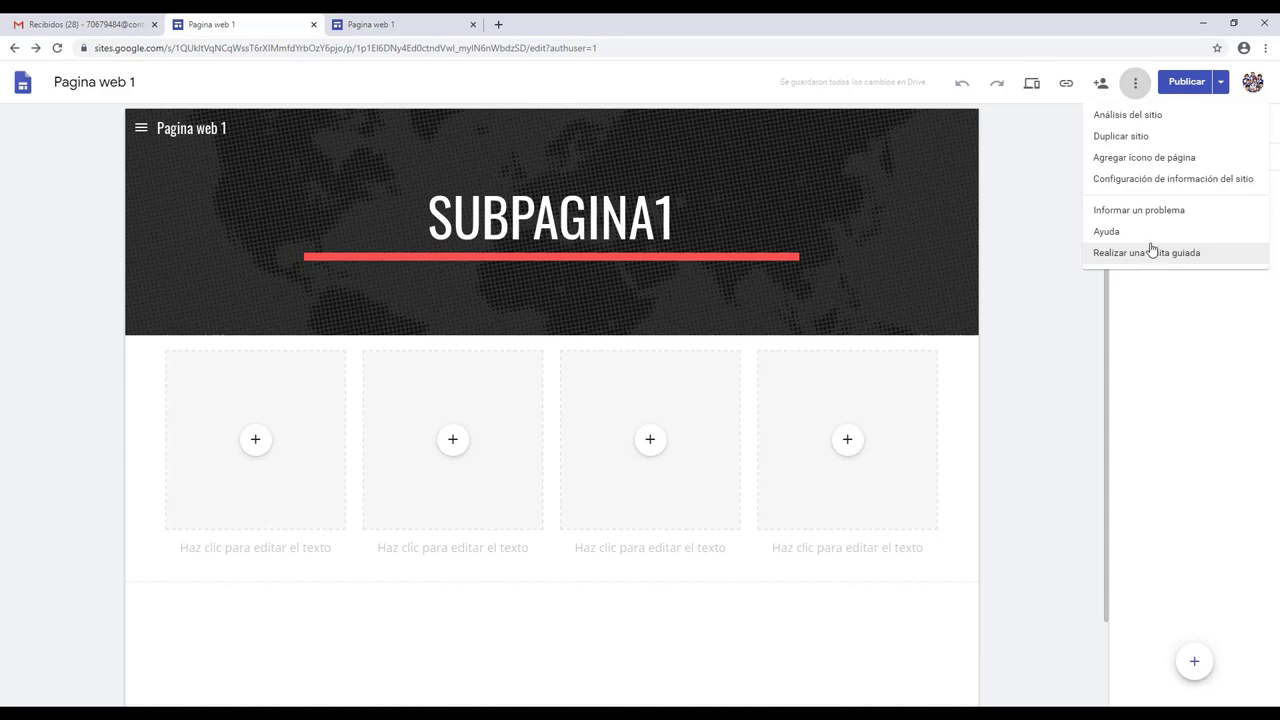
left_click(1155, 160)
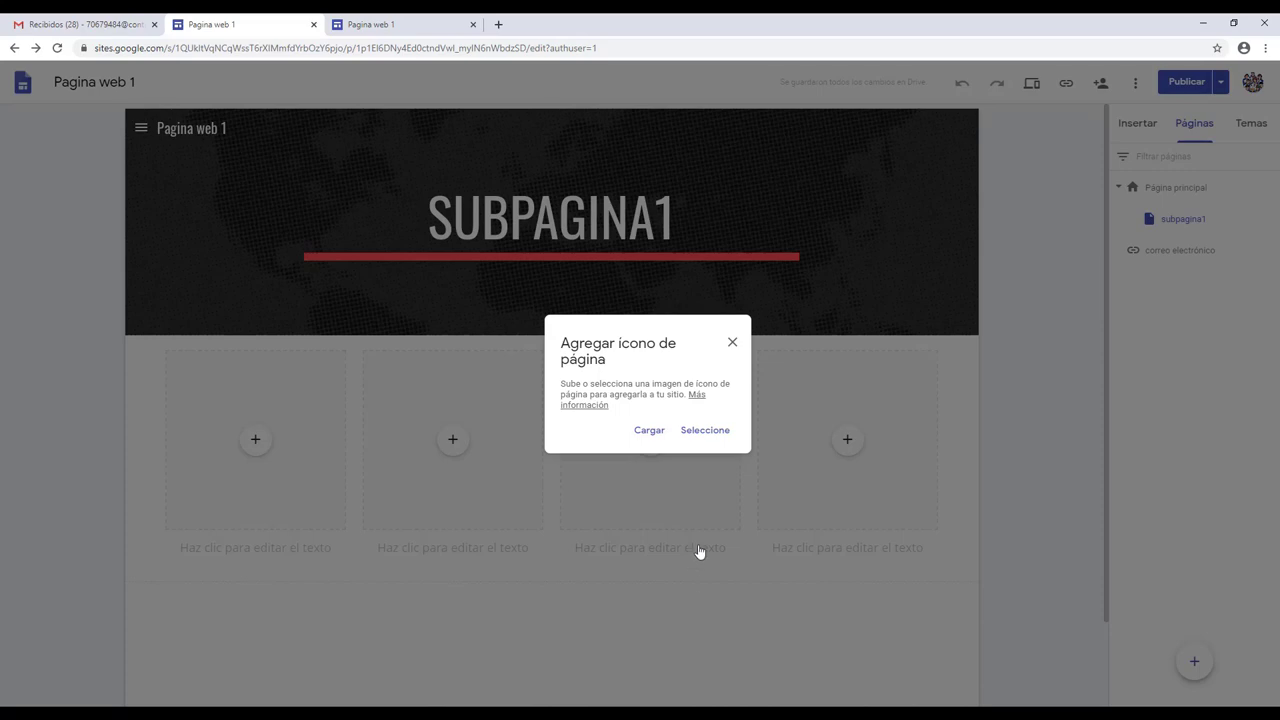
key("Escape")
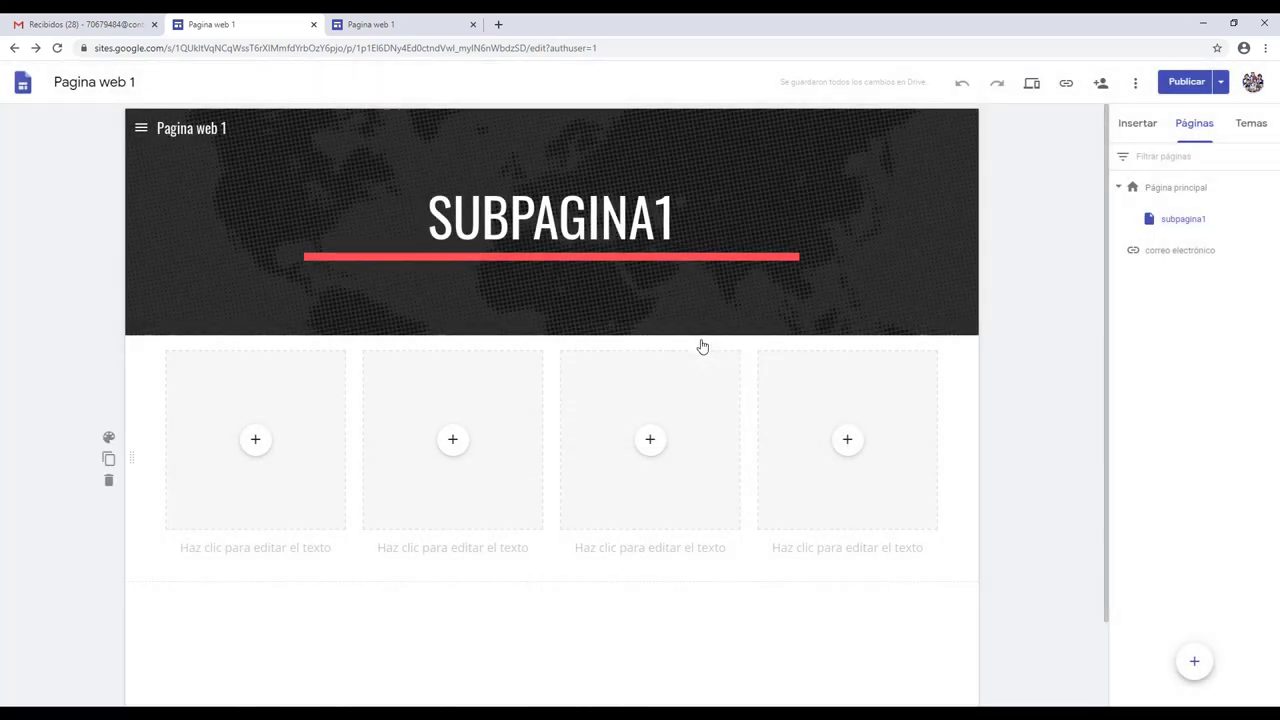